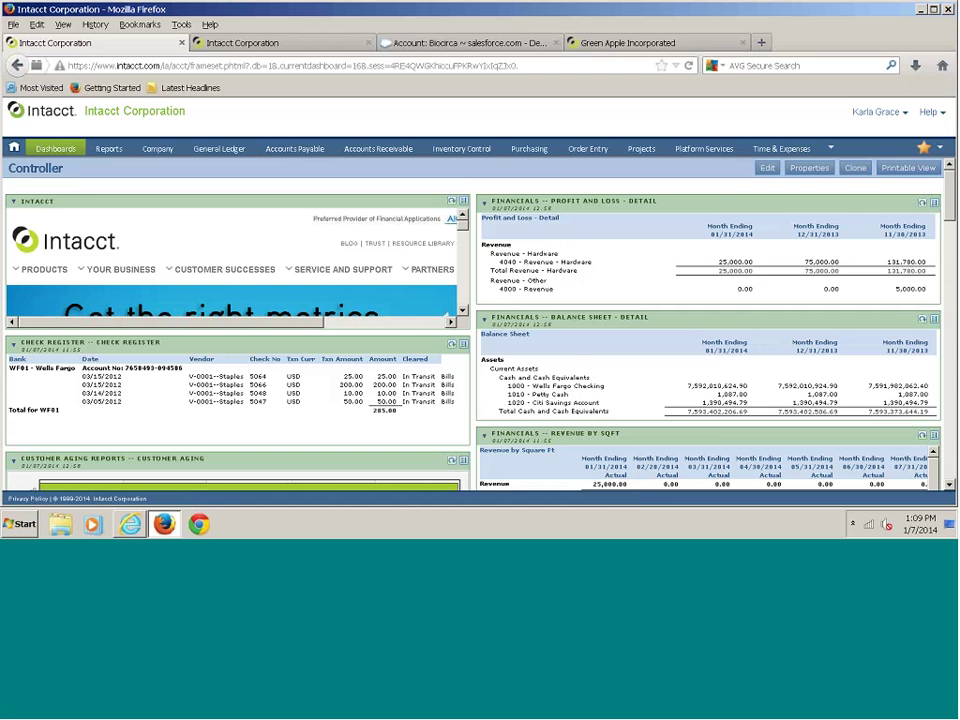
Compare the Employee dashboard, the Controller dashboard and Green Apple Incorporated's Controller Dashboard across the open sessions.
left_click(300, 44)
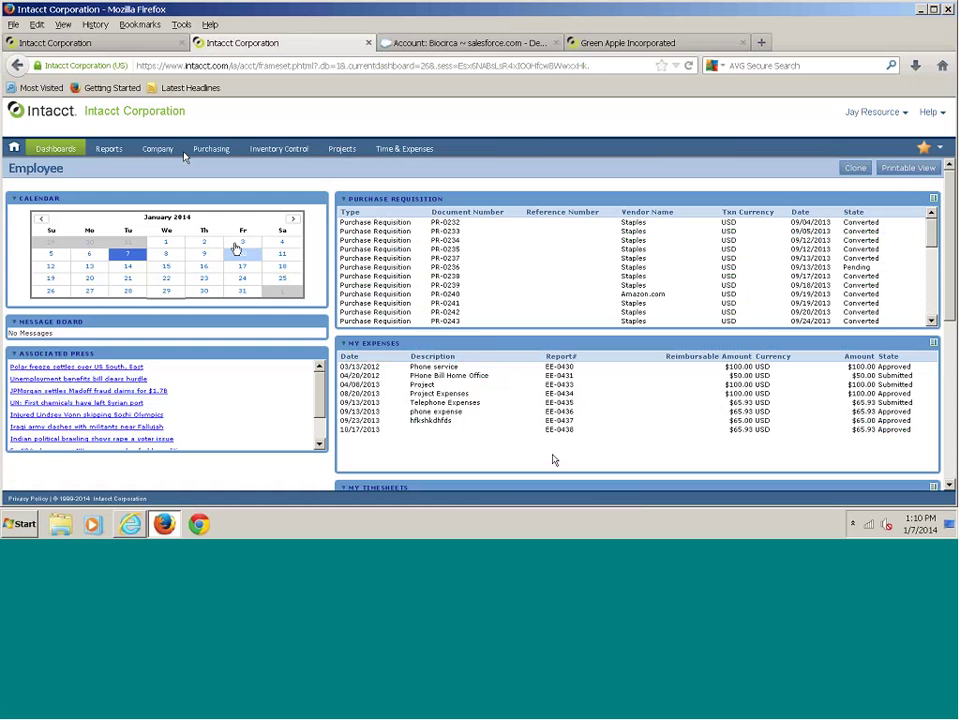
left_click(62, 43)
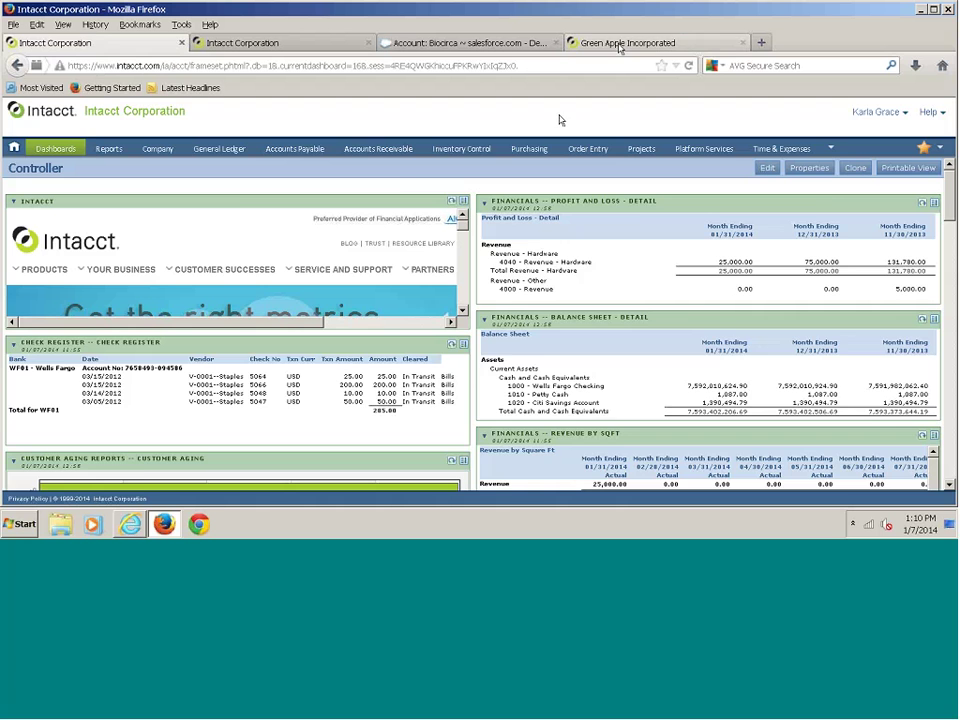
left_click(572, 43)
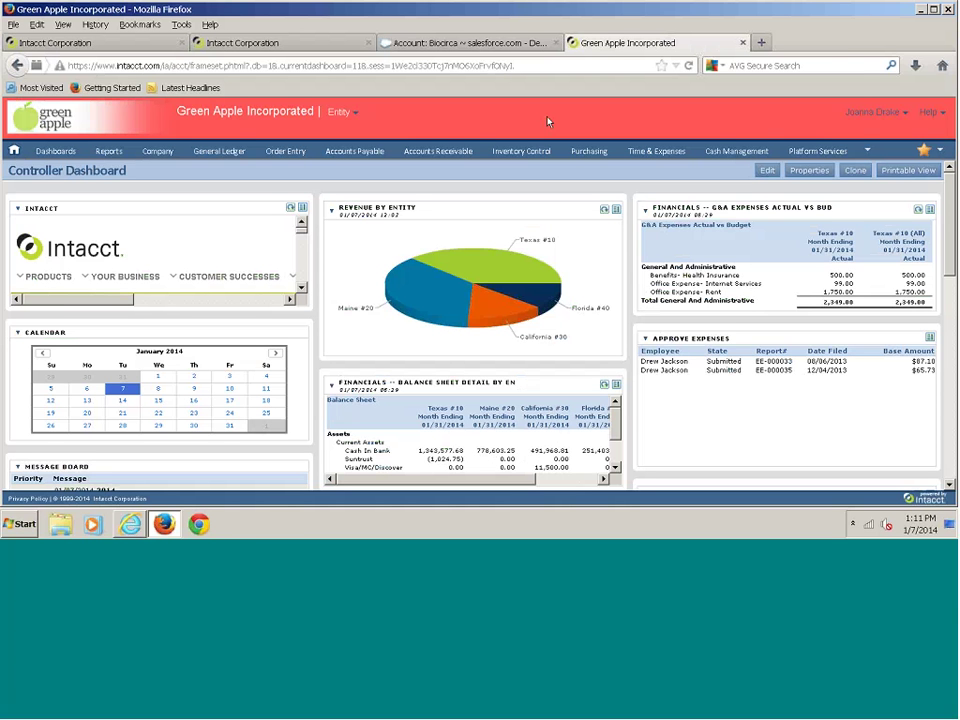
left_click(343, 113)
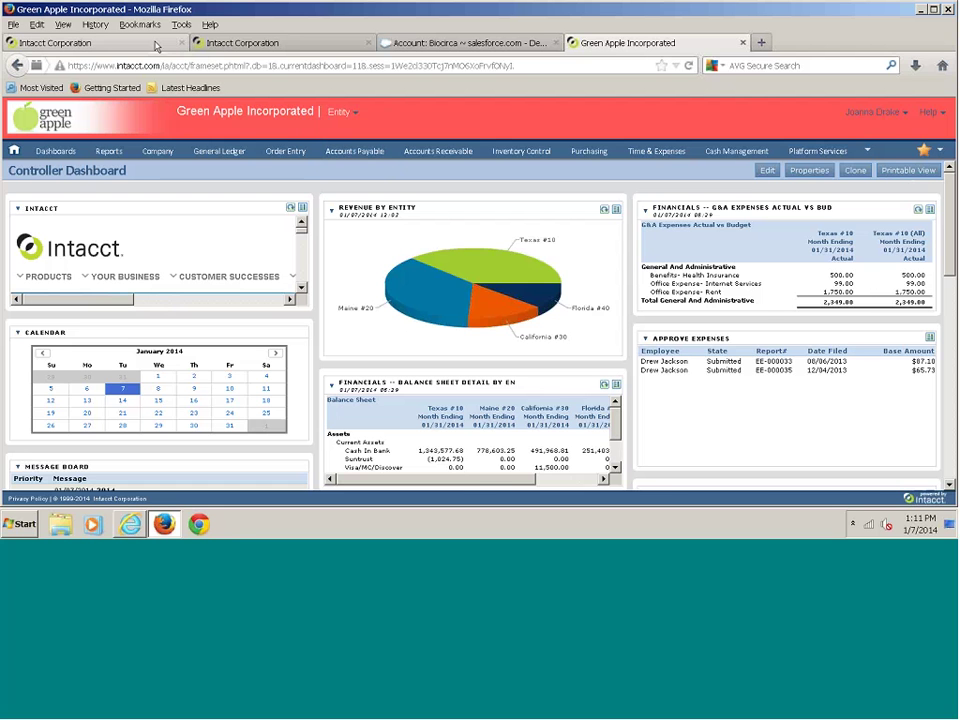
left_click(80, 43)
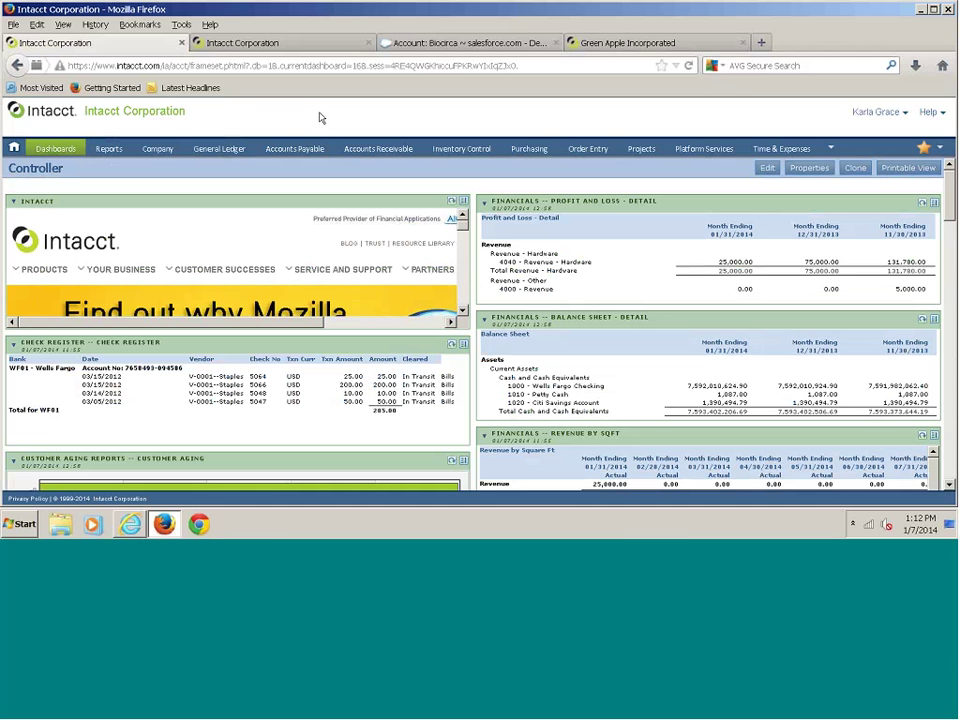
Review the purchase requisitions, expenses and timesheets on the Employee dashboard.
left_click(242, 42)
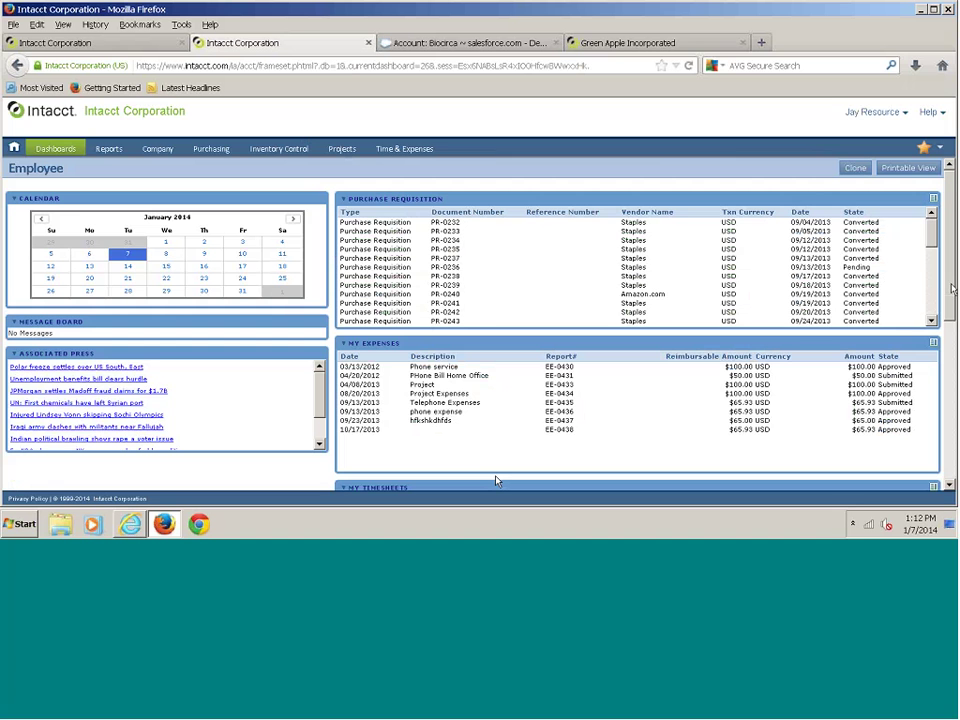
scroll(497, 476, "down", 3)
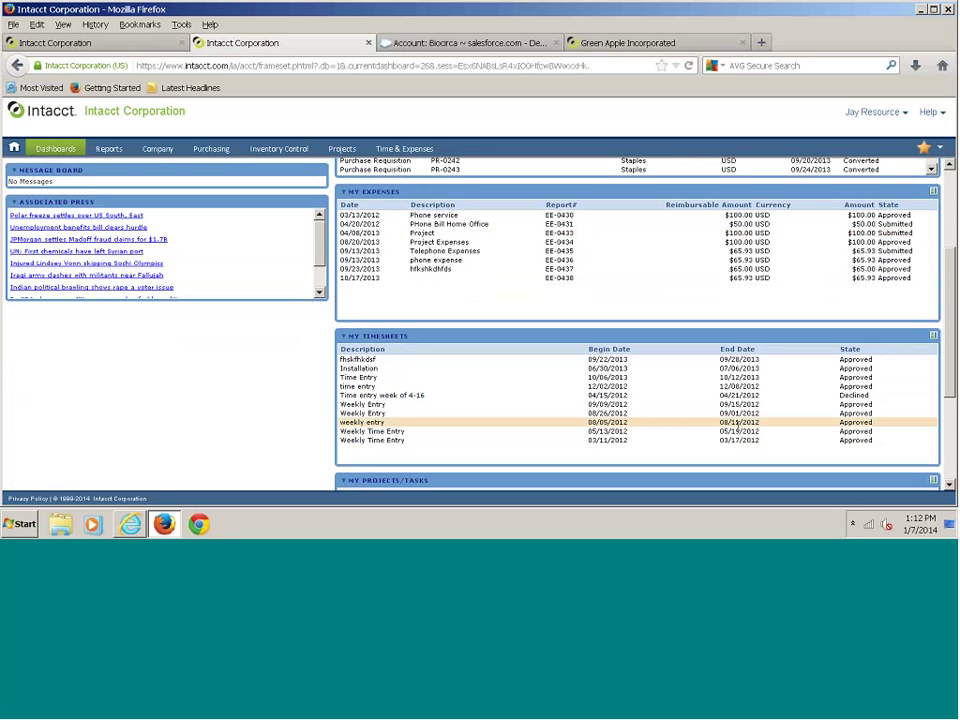
scroll(940, 228, "up", 3)
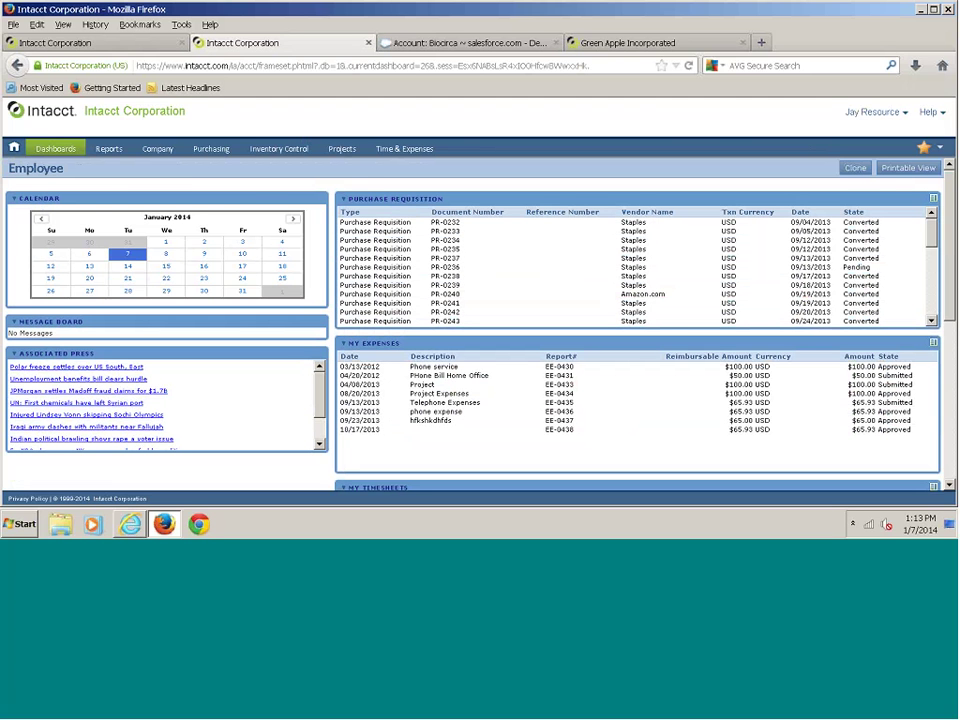
Create a new purchase requisition from the employee session with V-0001--Staples as the vendor.
left_click(206, 149)
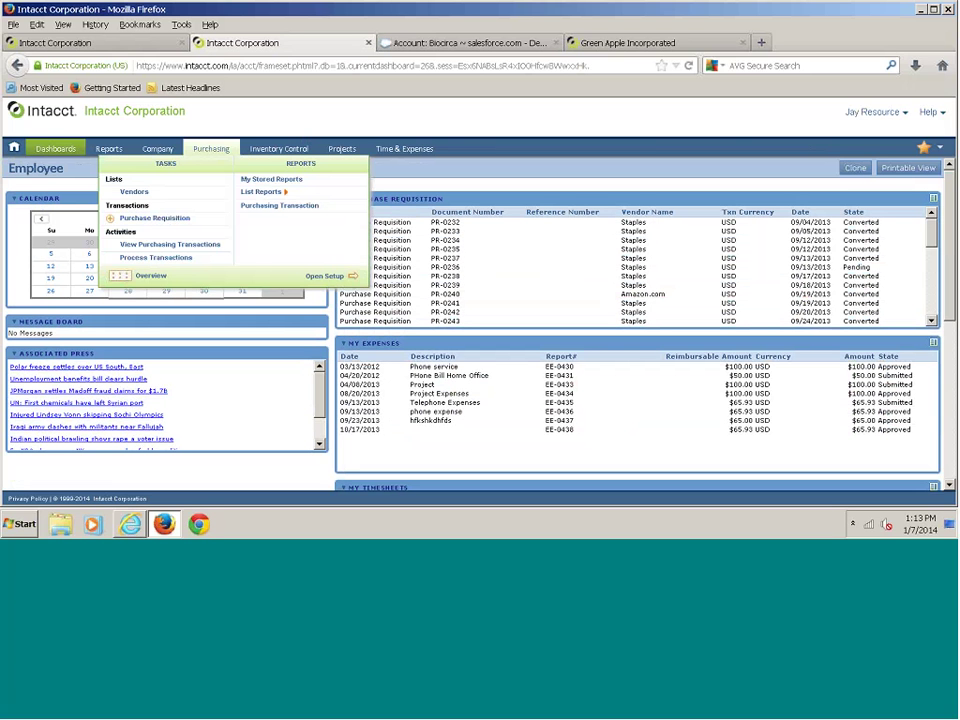
left_click(113, 220)
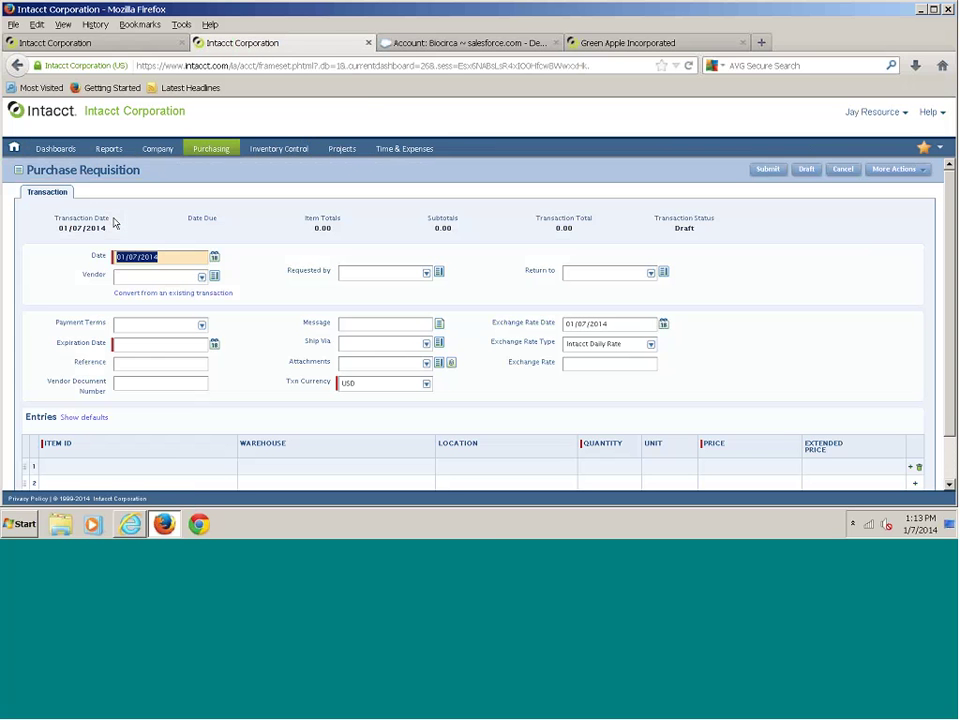
left_click(118, 275)
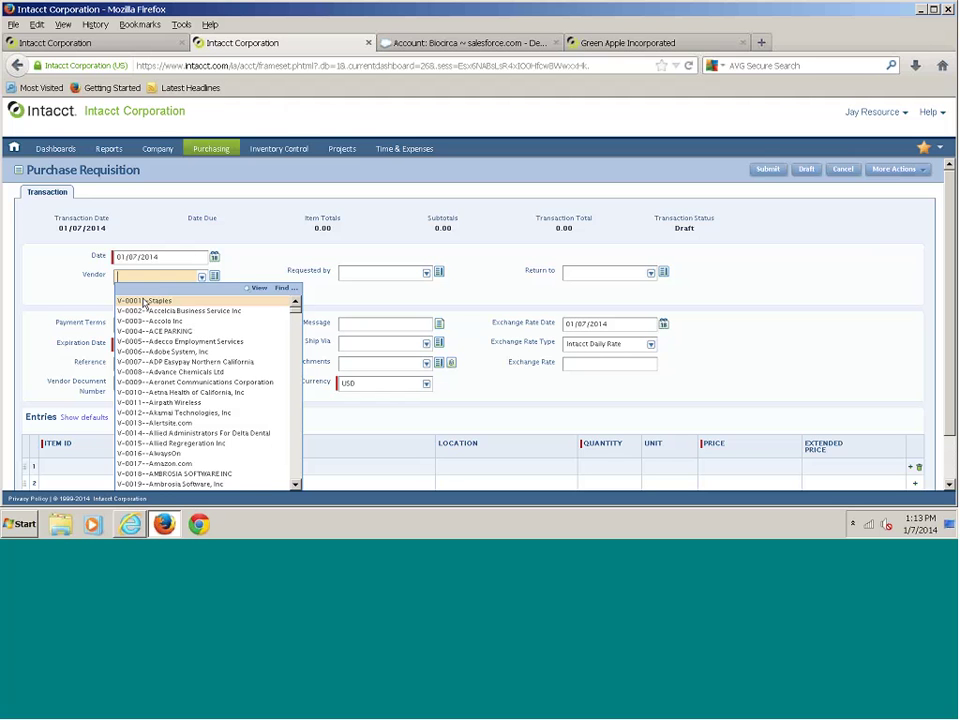
left_click(150, 302)
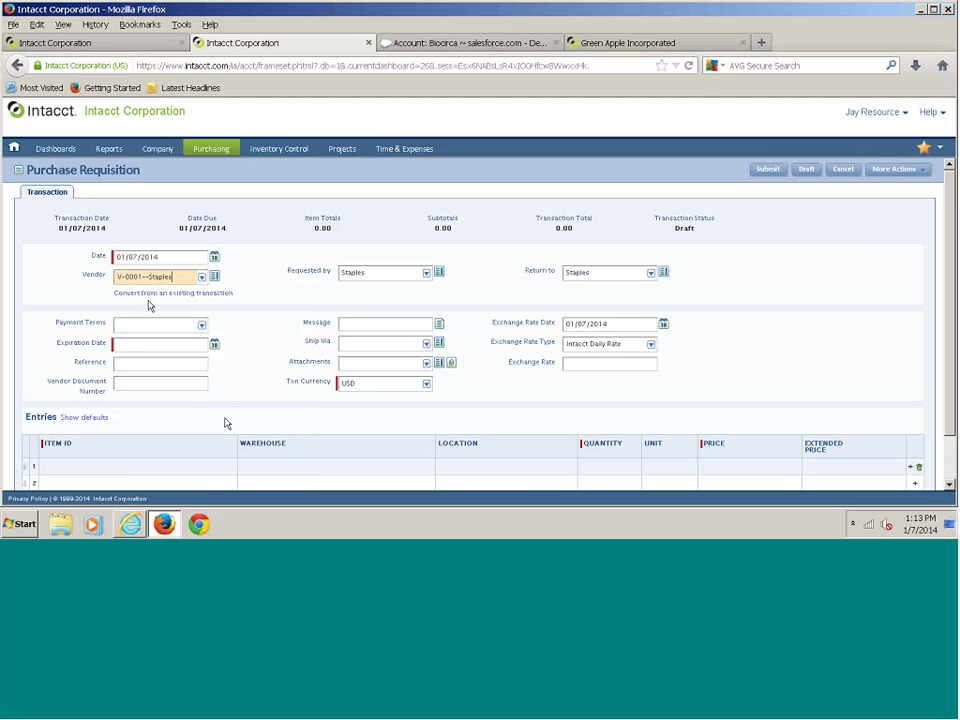
Add Desk--Office Desk as the first line item of the requisition.
left_click(92, 467)
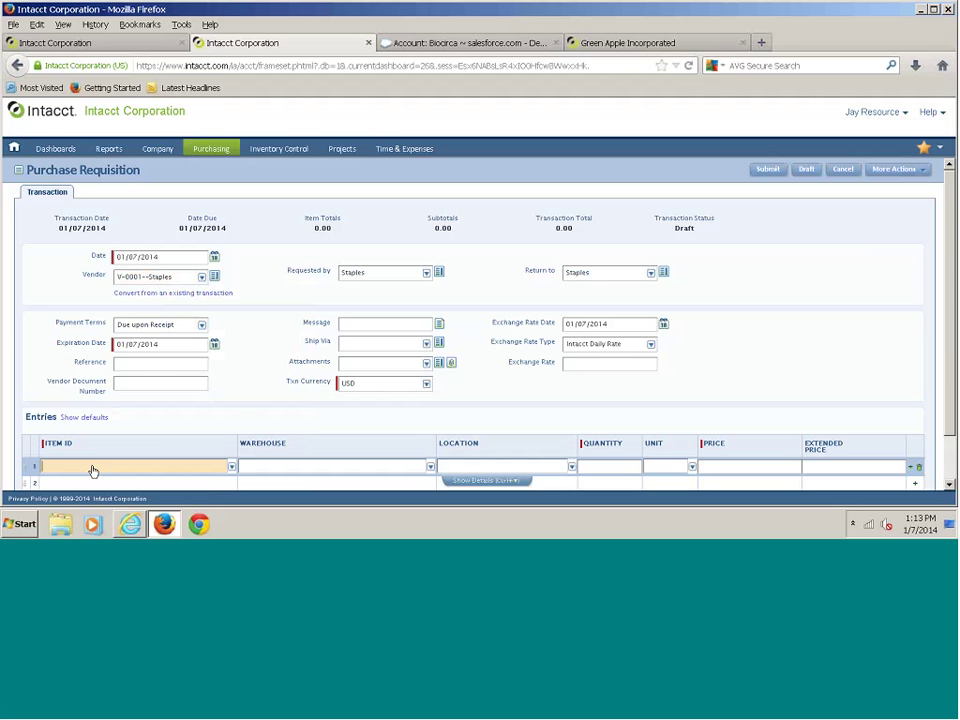
type("d")
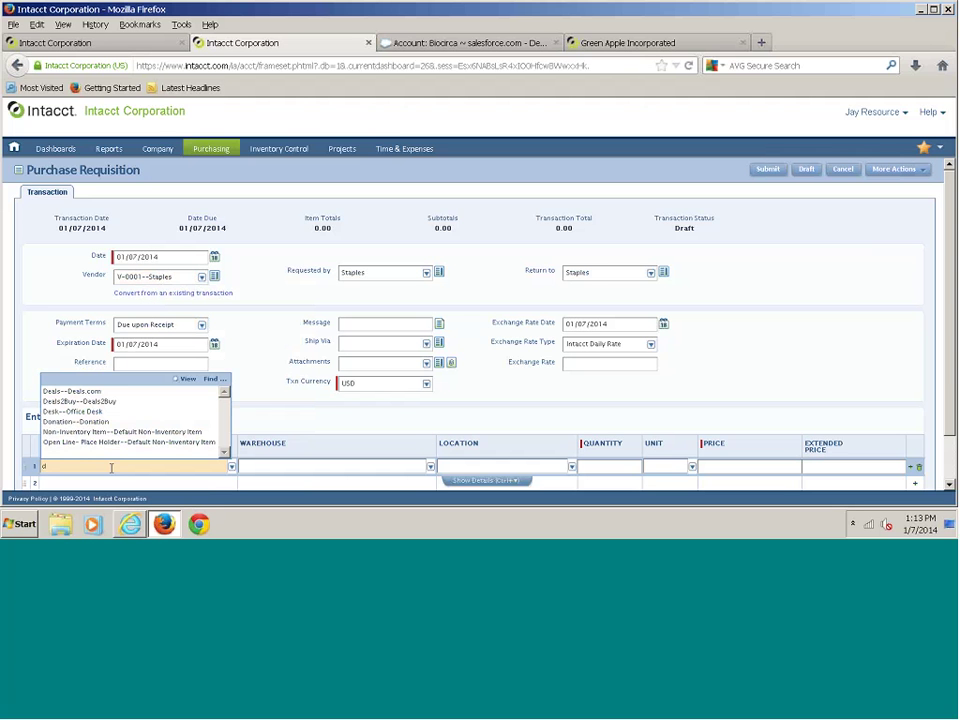
left_click(97, 411)
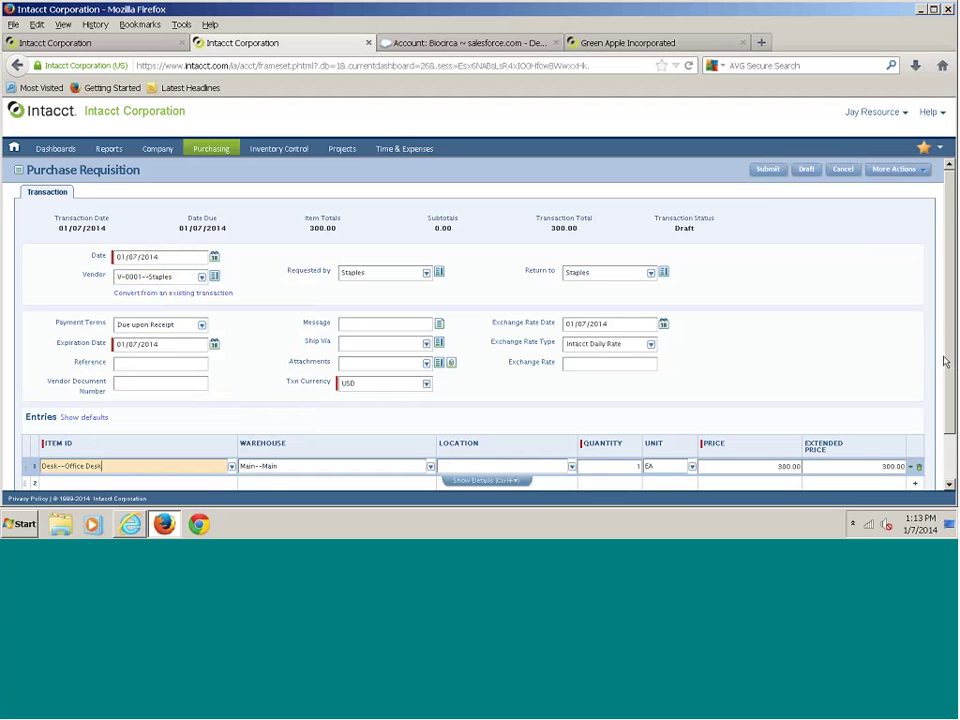
Attach the existing Desk attachment to the purchase requisition.
scroll(300, 420, "down", 1)
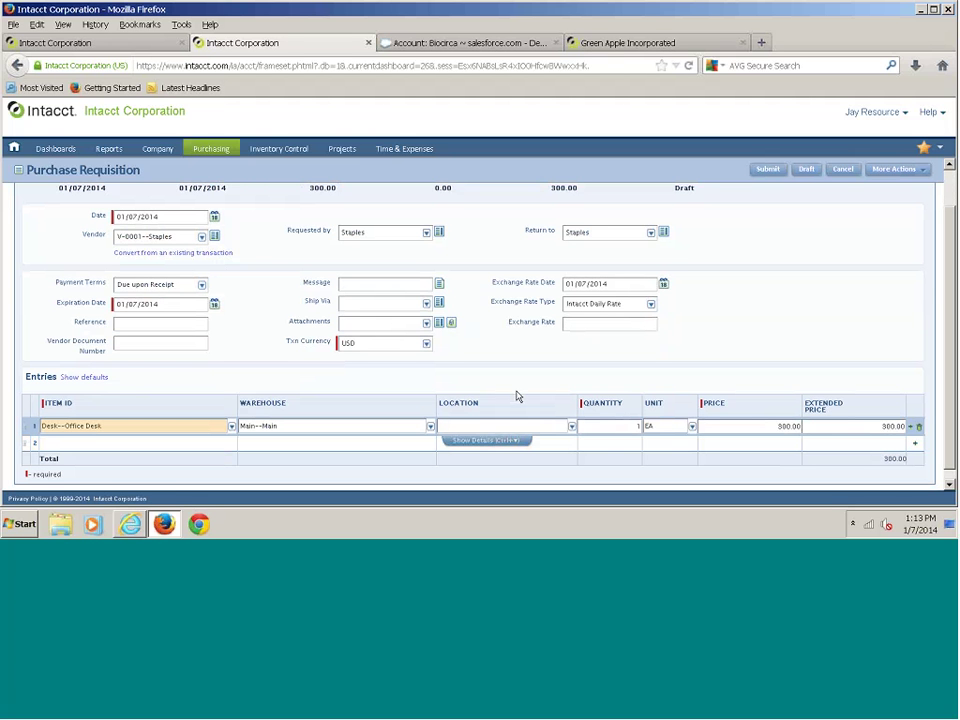
left_click(425, 328)
left_click(425, 326)
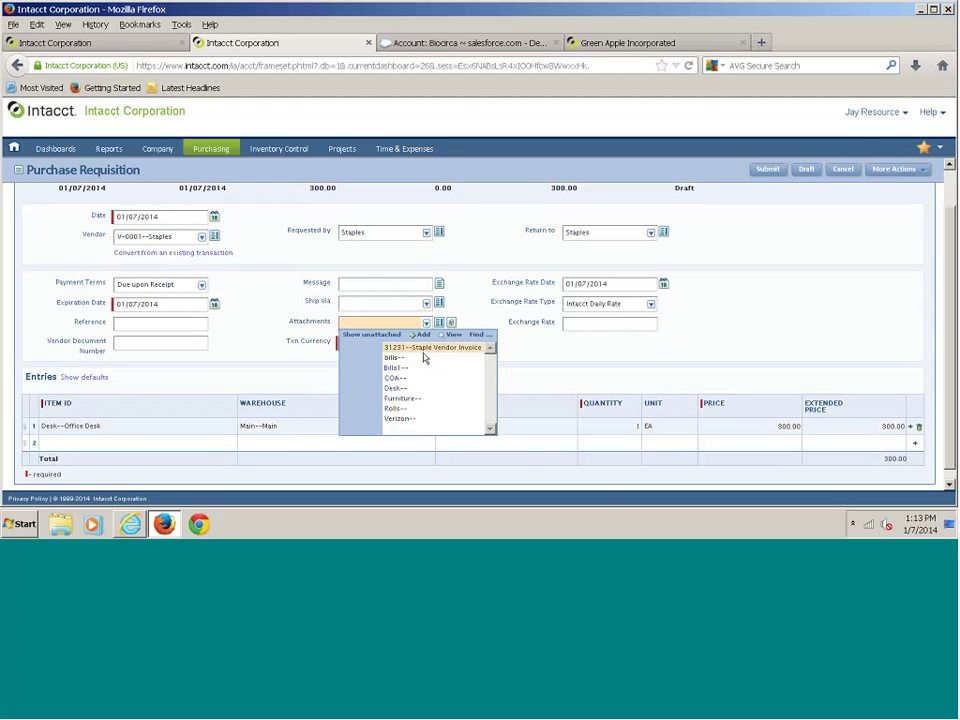
left_click(396, 388)
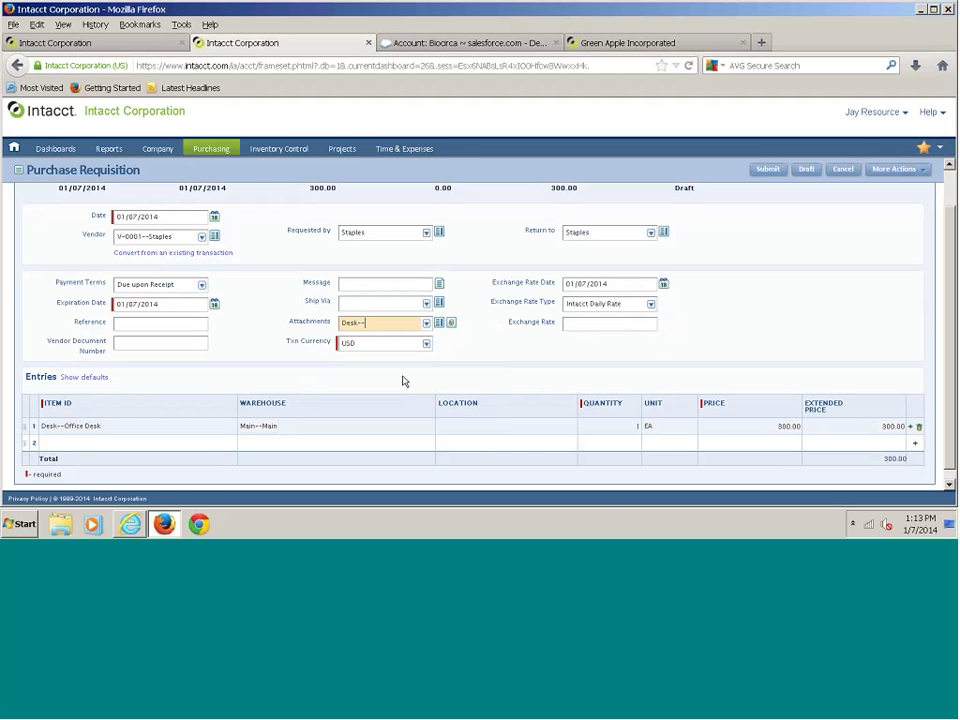
Preview the attached desk image, close it, and submit the purchase requisition.
left_click(450, 323)
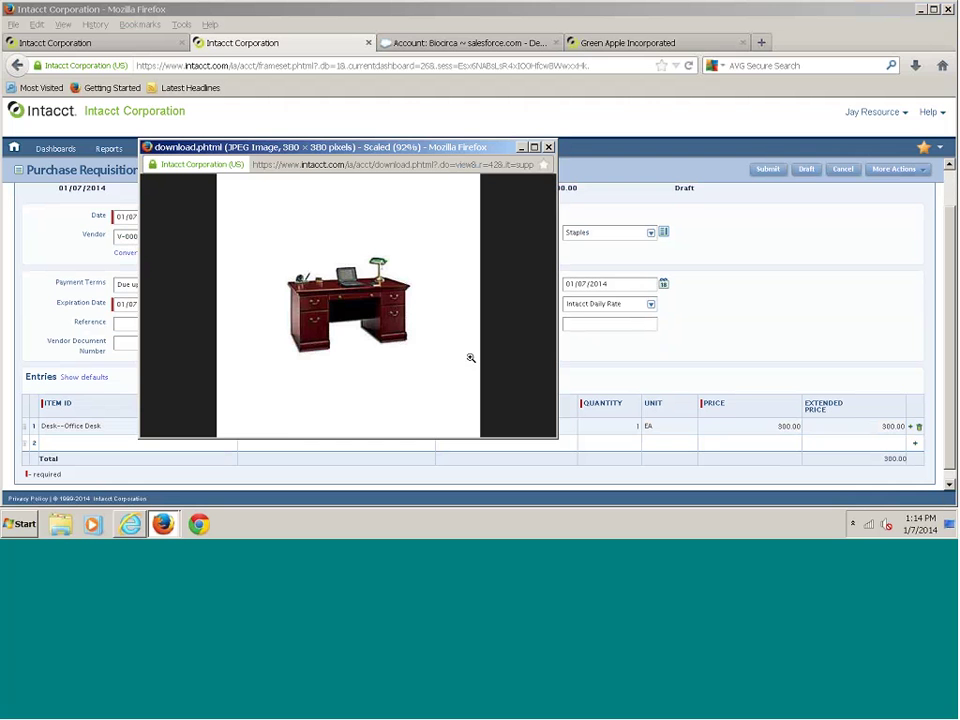
left_click(549, 148)
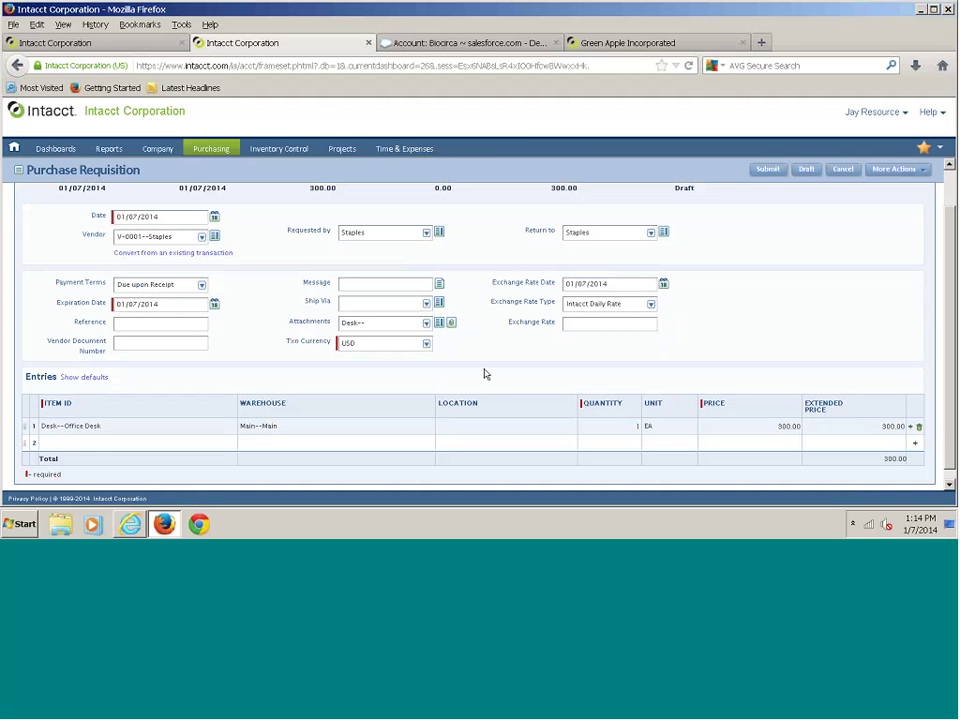
left_click(803, 170)
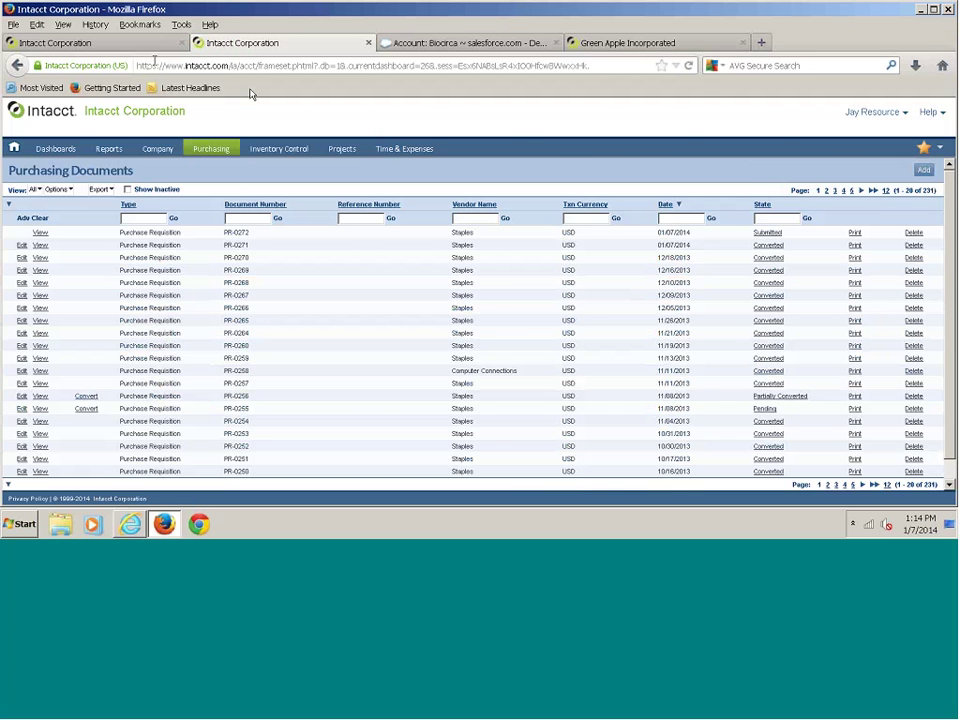
In the controller session, open the Purchasing Operations dashboard and show its Approve Purchasing Transactions list full-size.
left_click(115, 43)
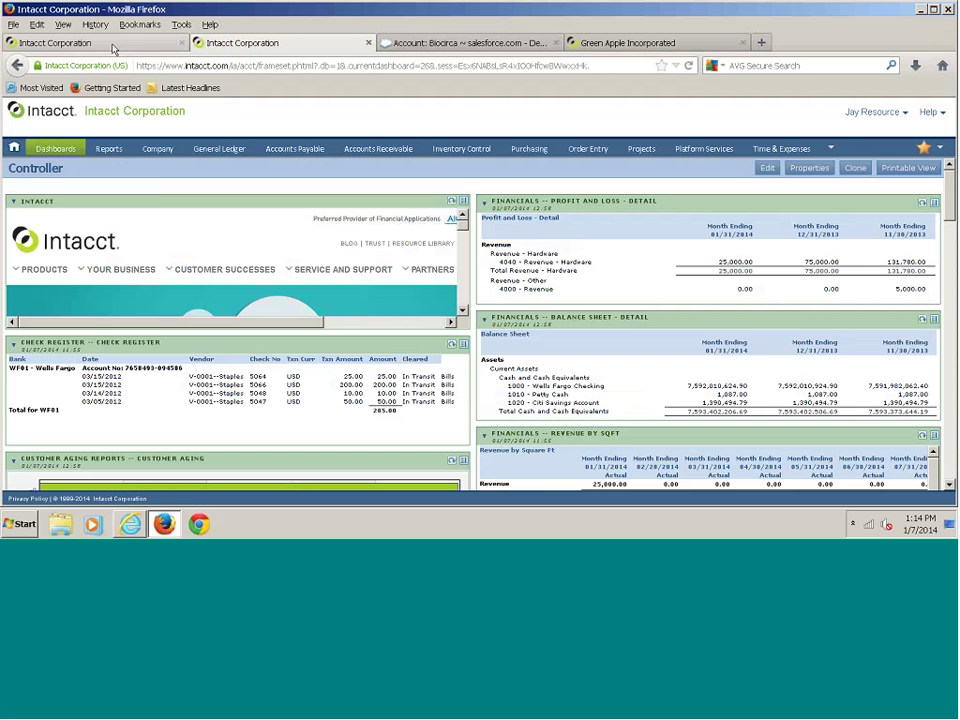
left_click(50, 150)
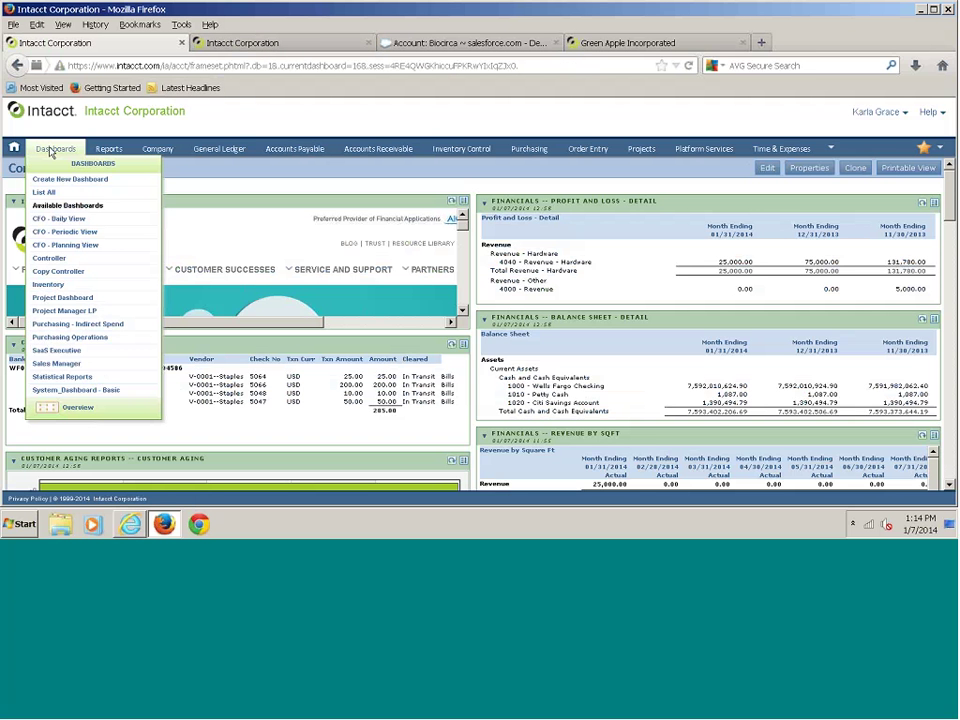
left_click(60, 338)
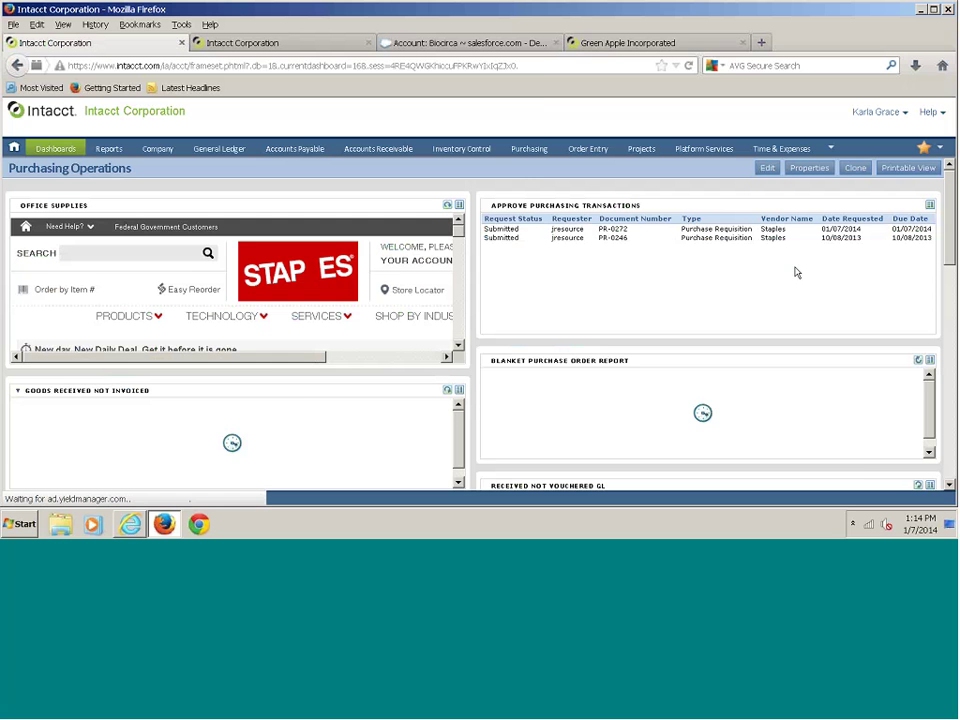
left_click(677, 286)
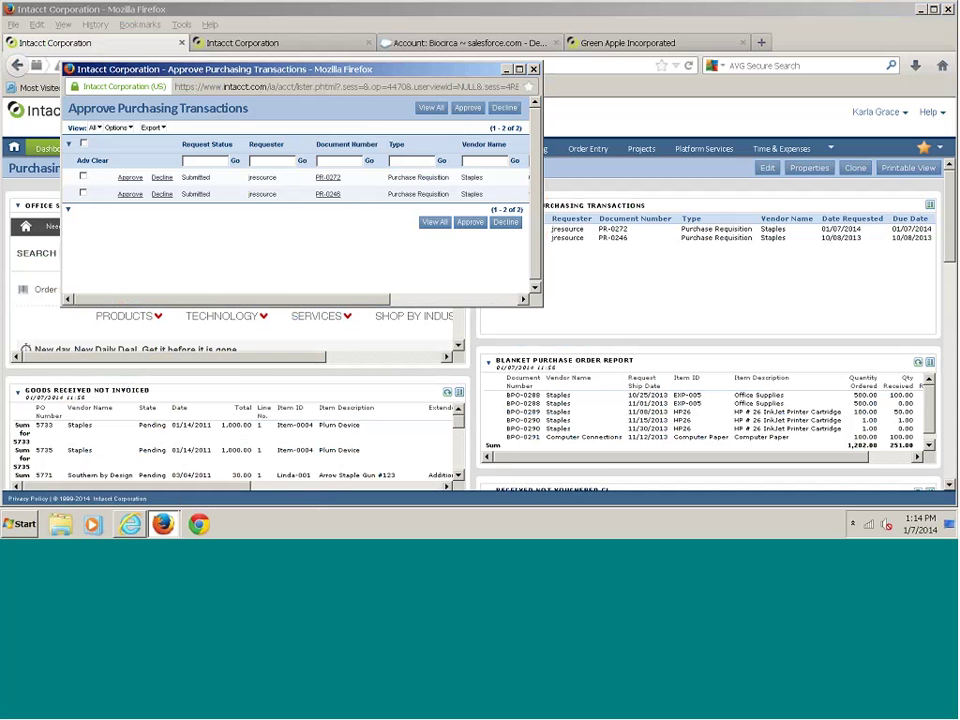
double_click(285, 69)
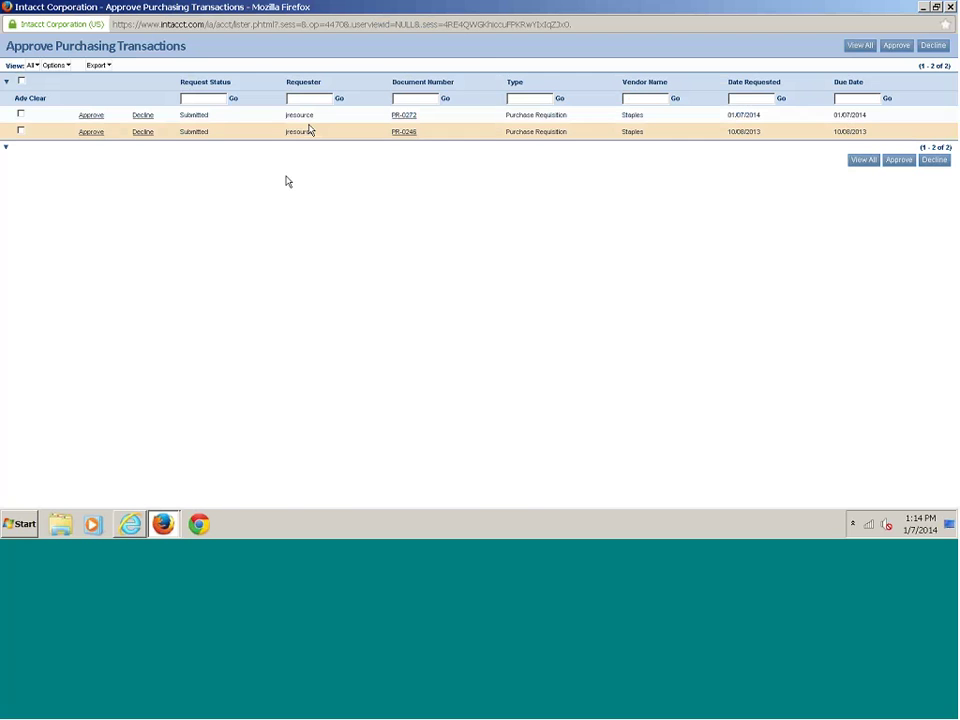
Review the Staples requisition dated 01/07/2014, including its details, desk attachment and history, and return to the approval list.
left_click(410, 117)
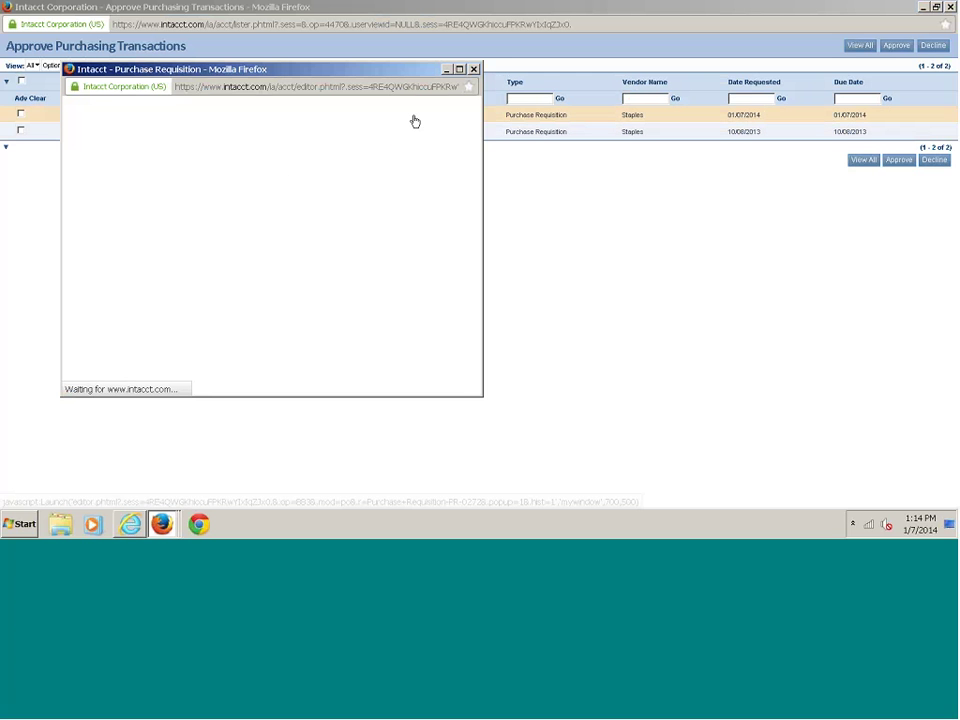
double_click(345, 66)
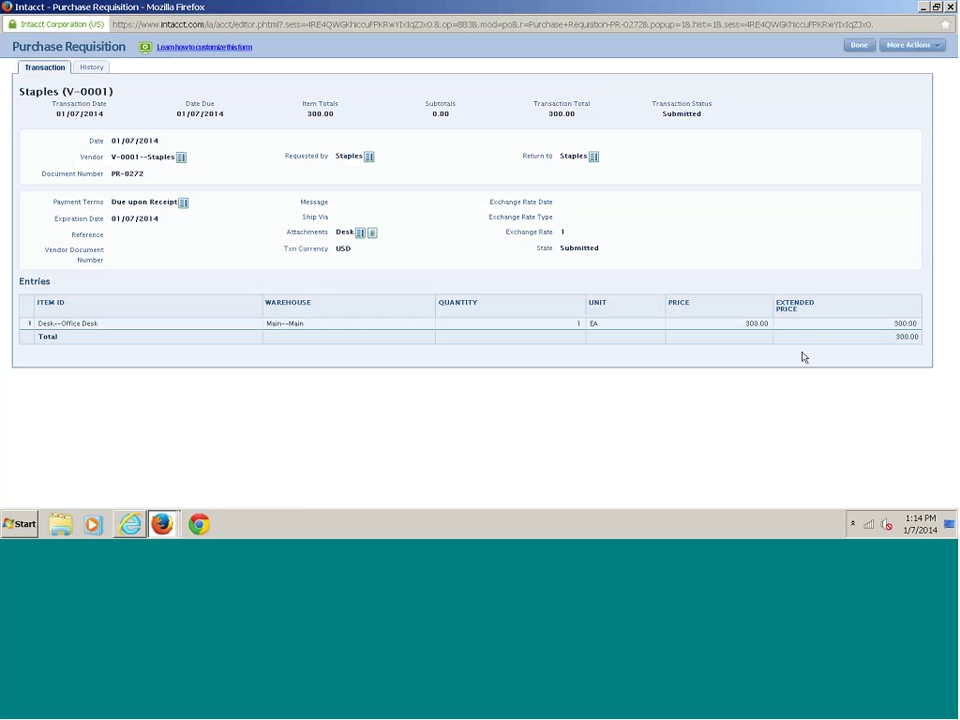
left_click(393, 248)
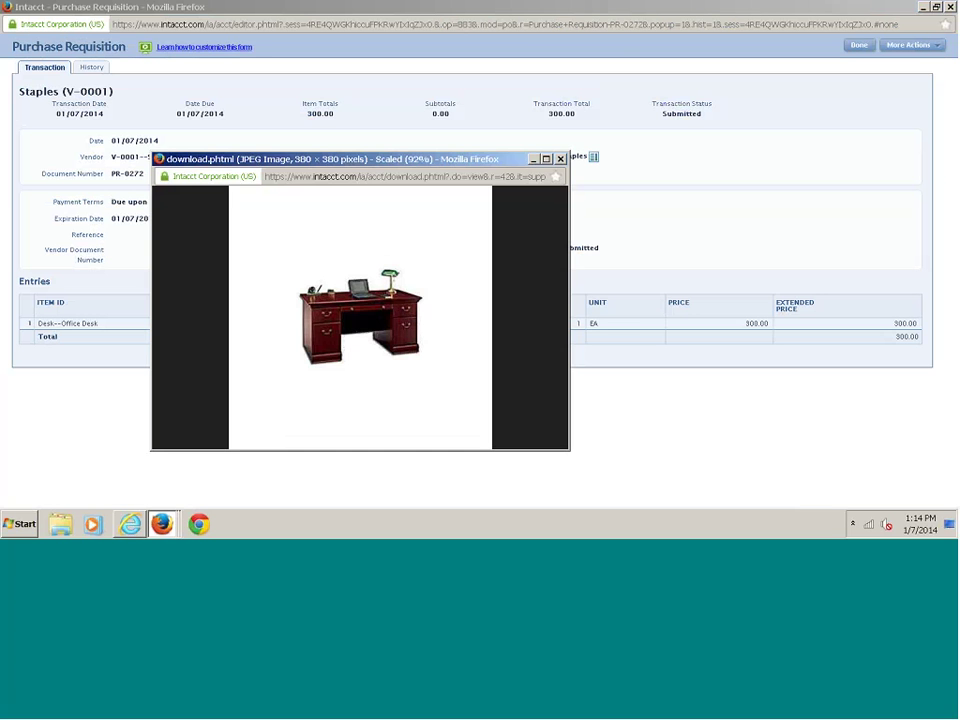
key("ctrl+w")
left_click(86, 72)
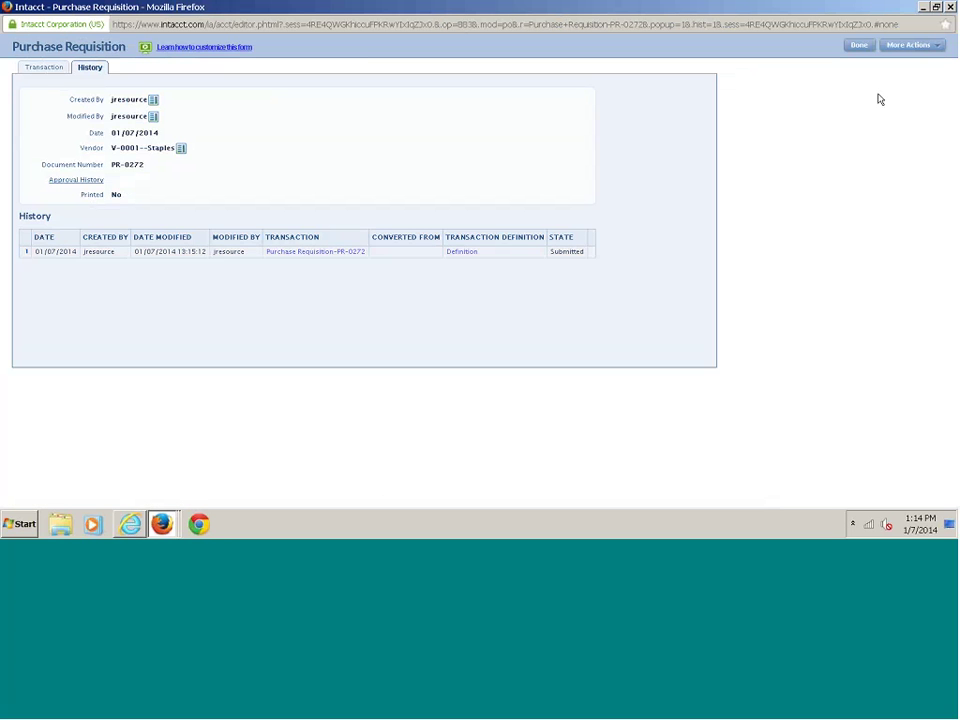
left_click(860, 45)
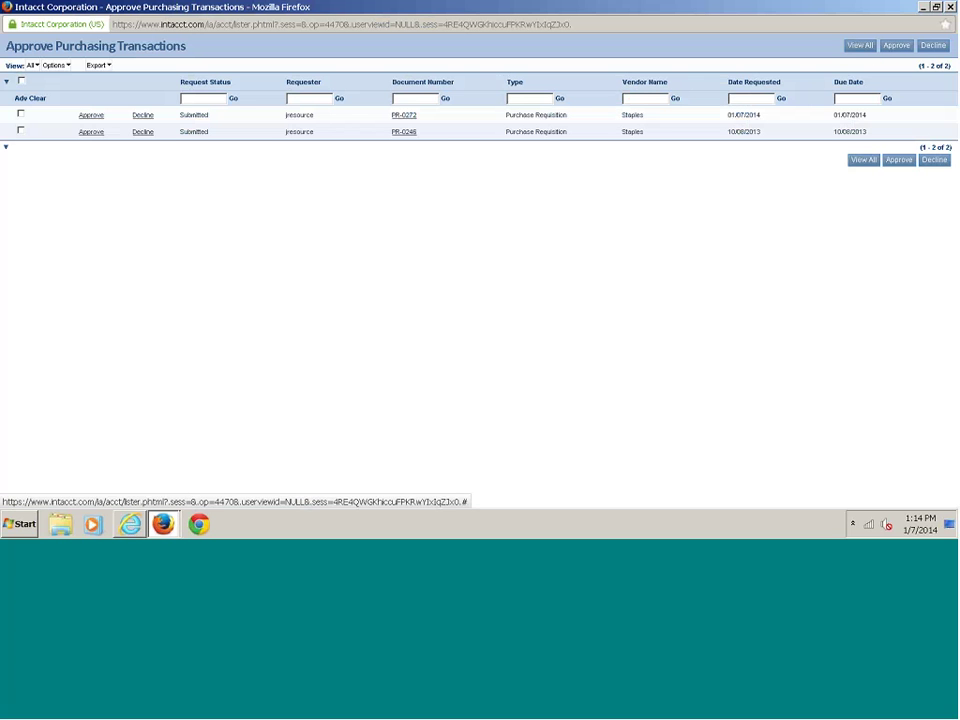
Approve the Staples requisition dated 01/07/2014 with the comment "ok" and close the approval list.
left_click(91, 131)
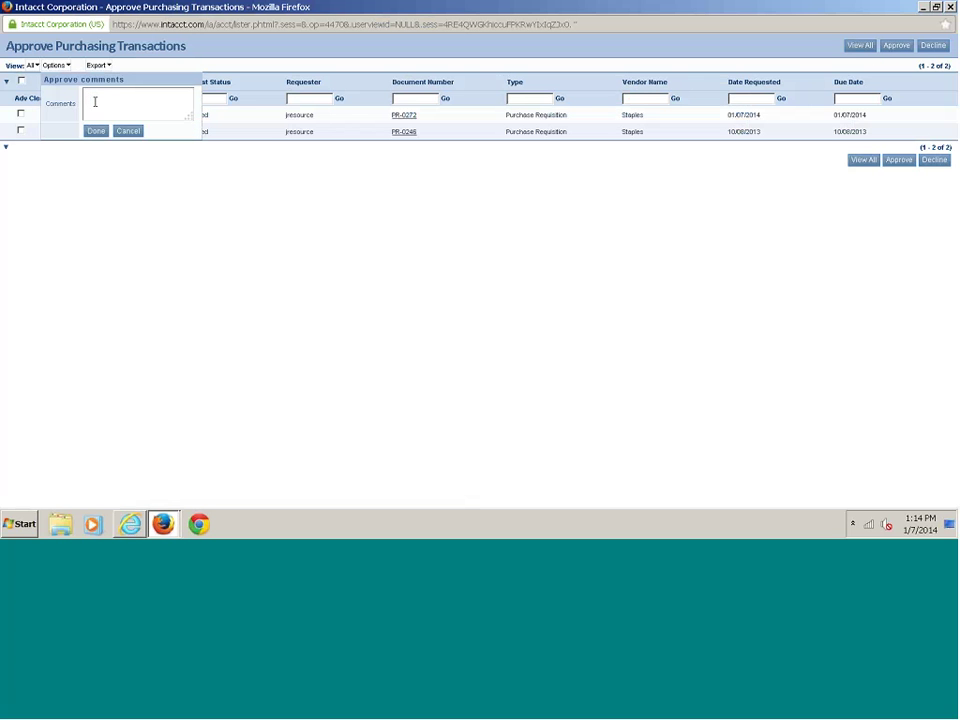
type("ok")
left_click(96, 131)
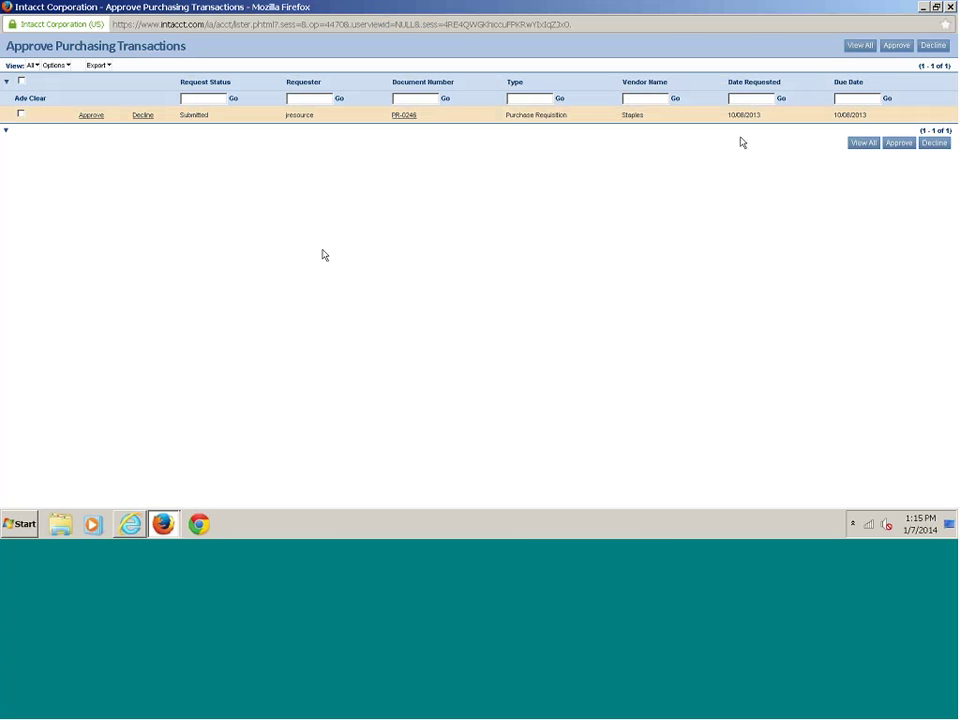
left_click(950, 7)
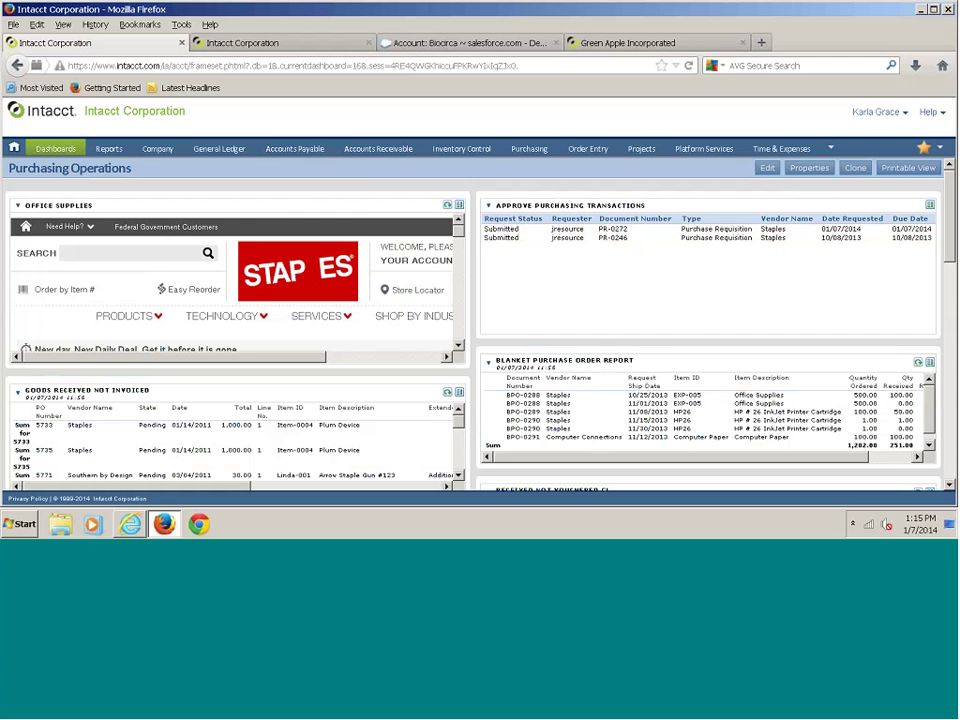
View the list of purchase requisitions, and show the Purchasing workflow overview.
mouse_move(529, 150)
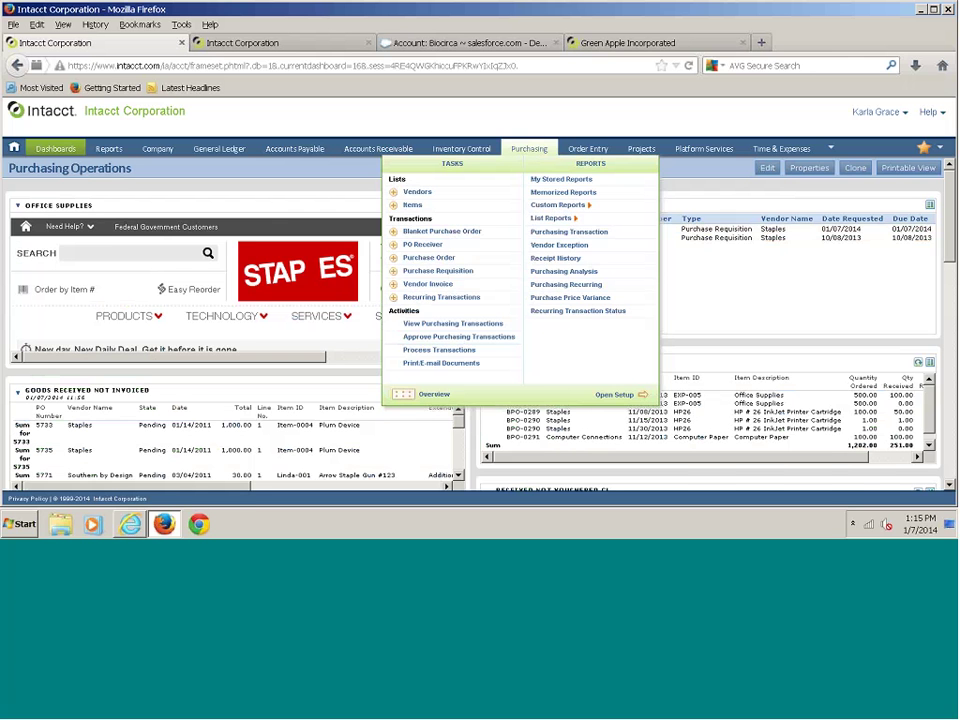
left_click(409, 271)
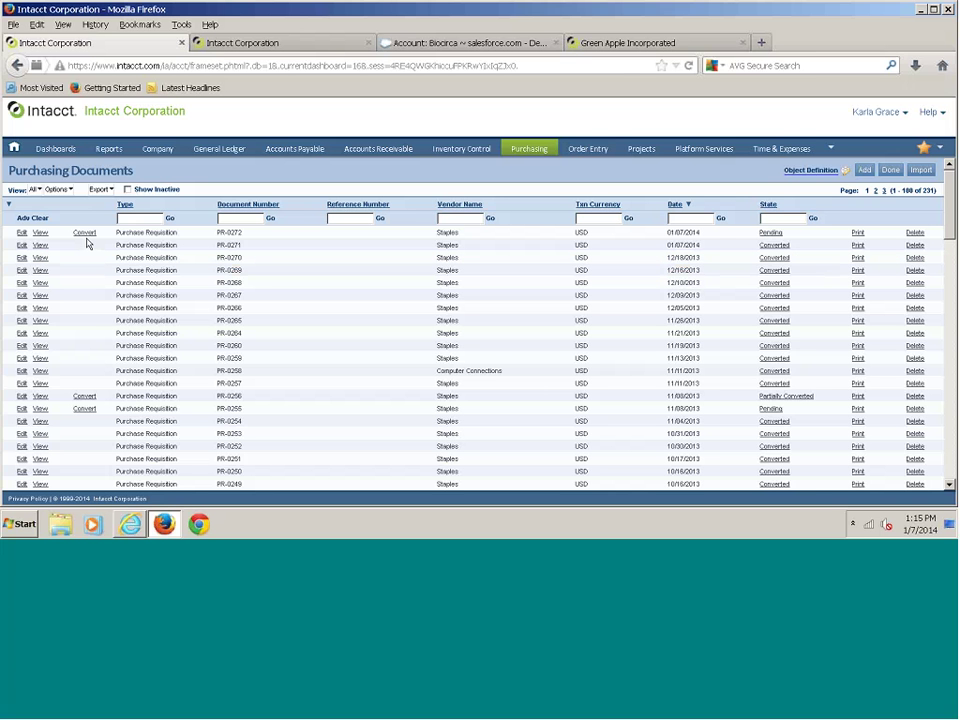
mouse_move(530, 152)
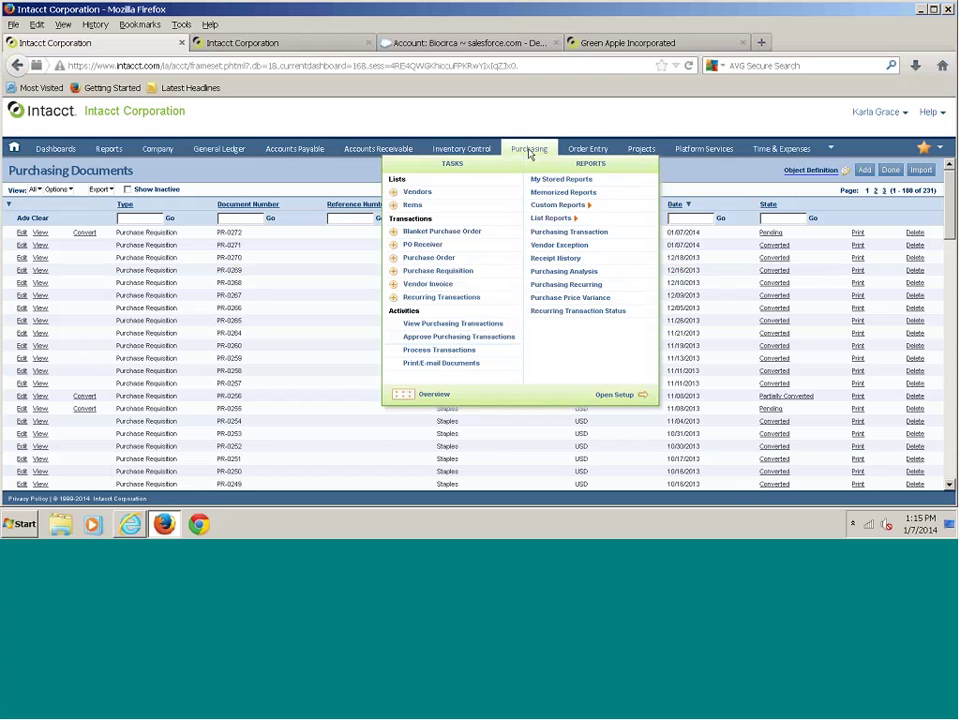
left_click(530, 152)
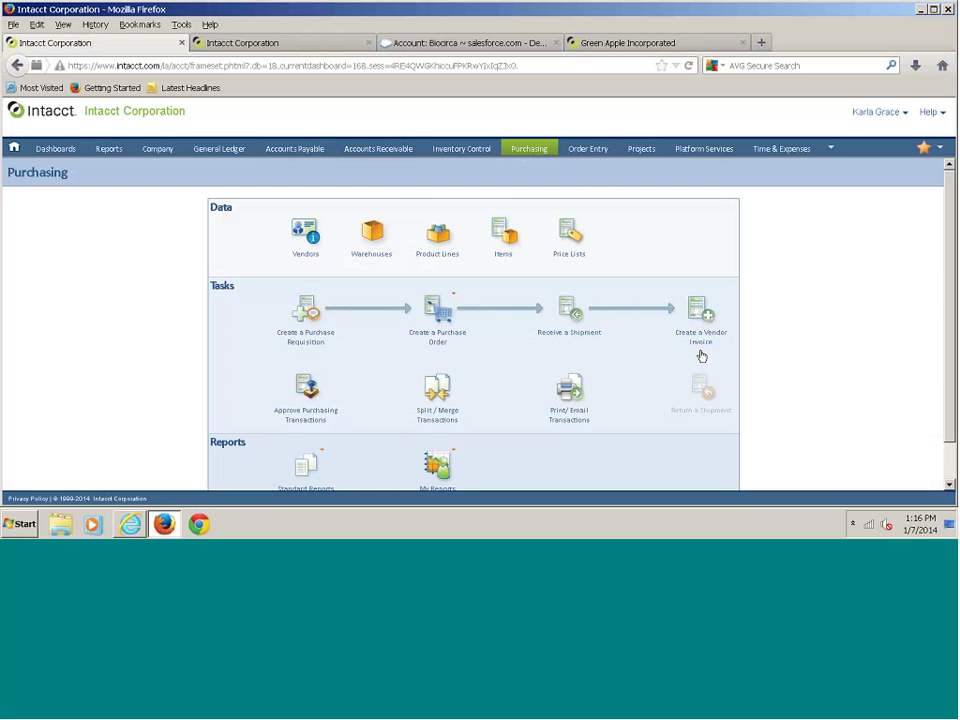
Convert the pending Staples requisition dated 01/07/2014 into a purchase order with Ship Via set to UPS, and post it.
mouse_move(530, 155)
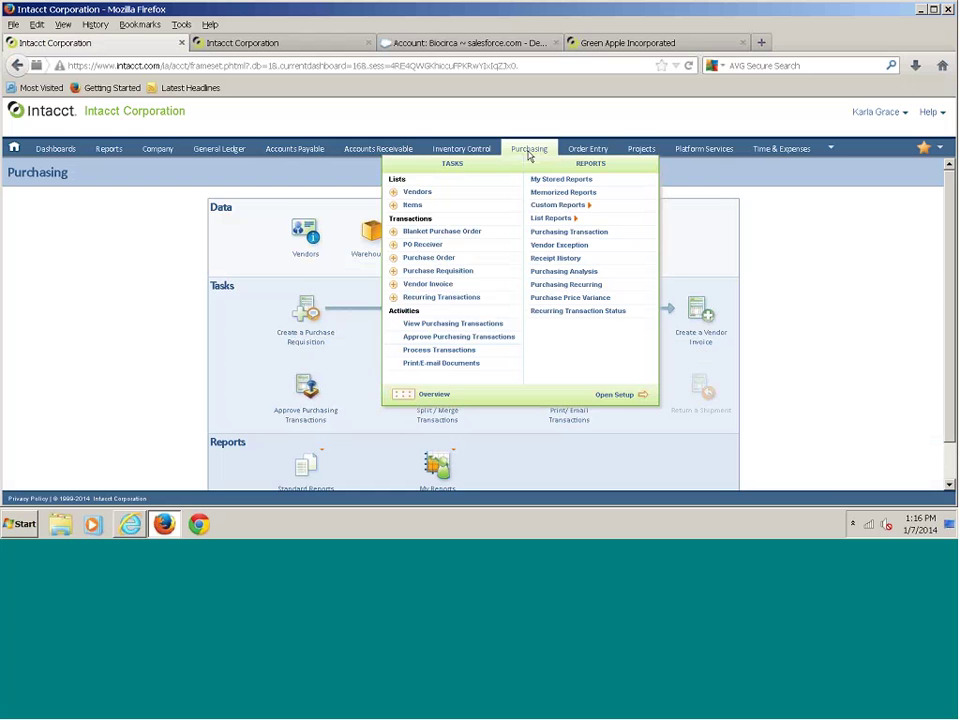
left_click(432, 276)
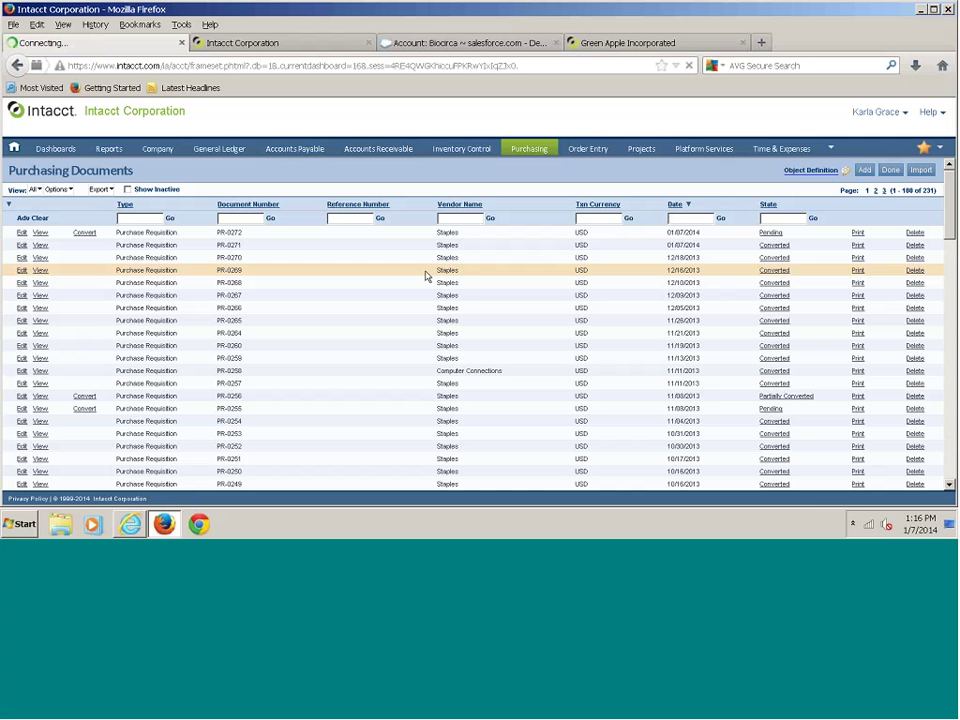
left_click(86, 233)
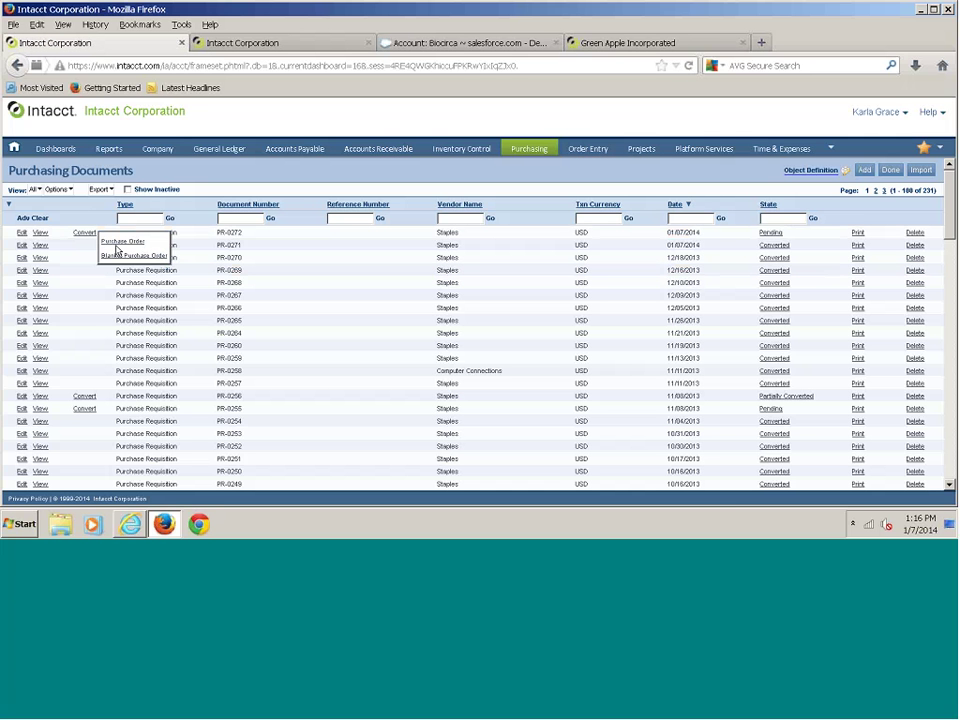
left_click(116, 249)
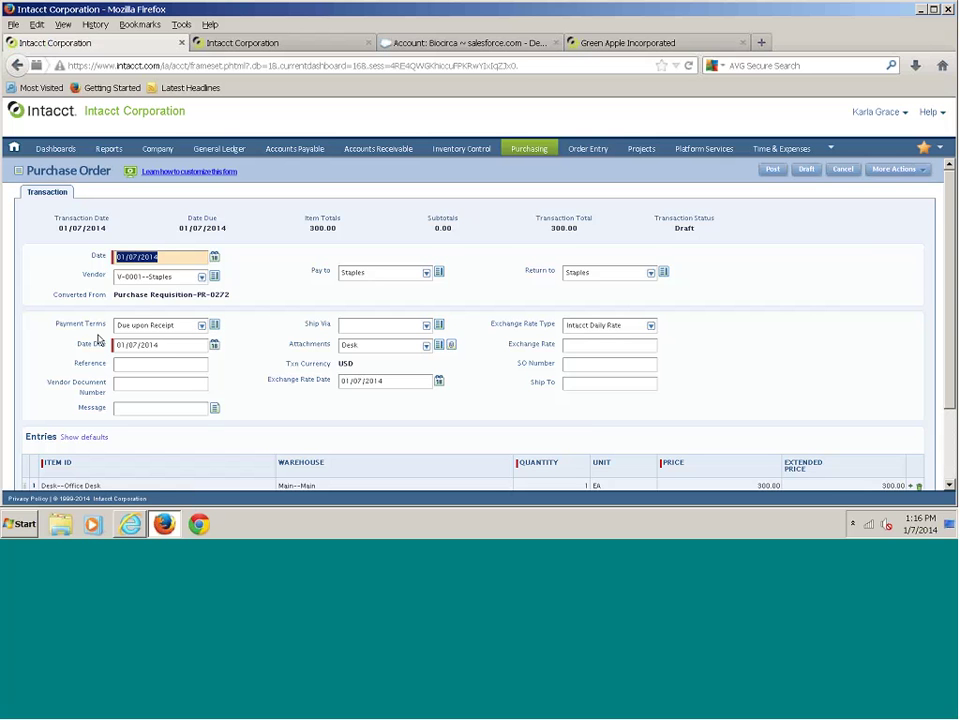
scroll(272, 443, "down", 2)
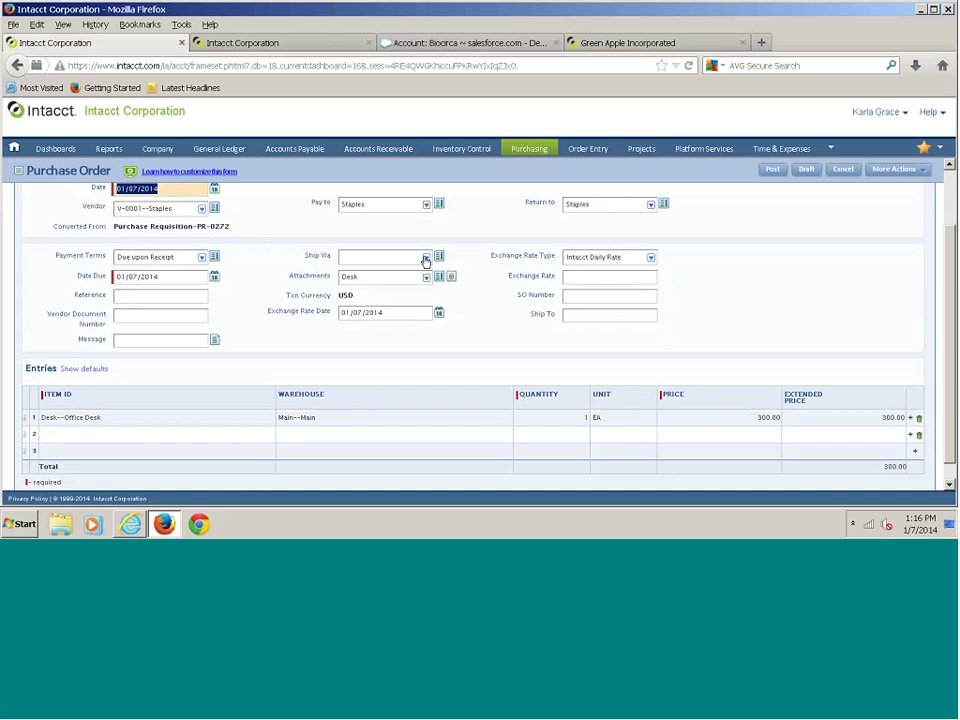
left_click(425, 259)
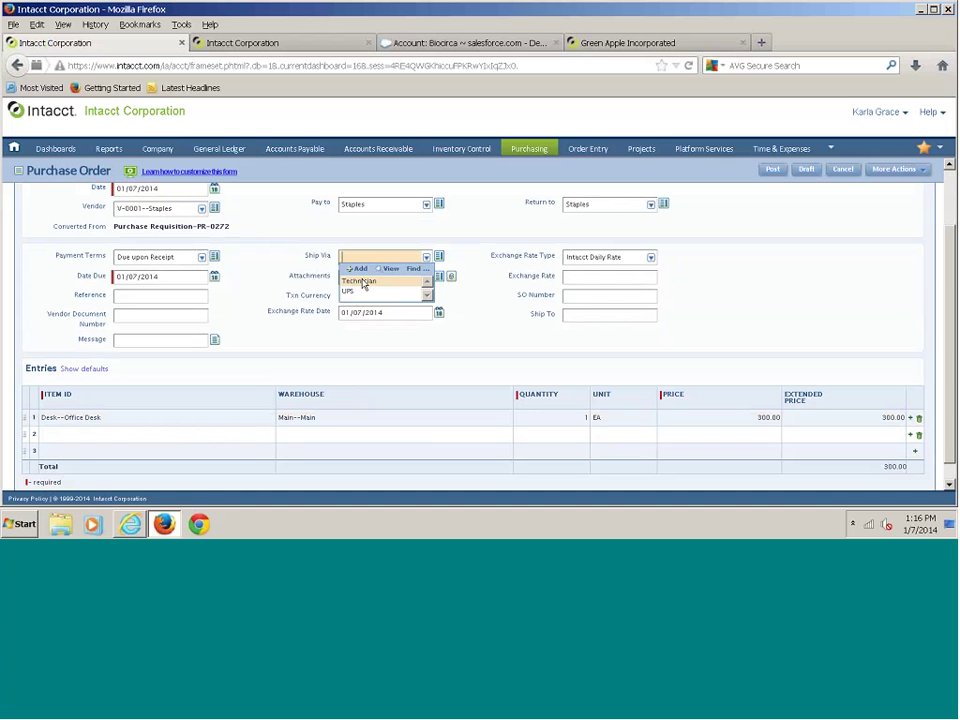
left_click(352, 291)
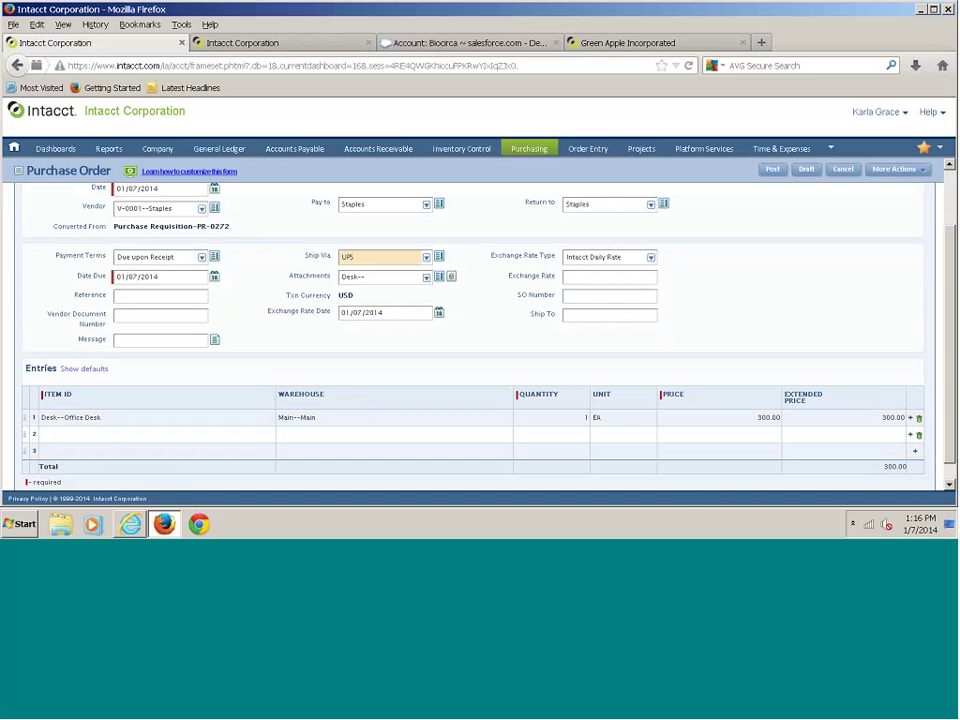
left_click(772, 169)
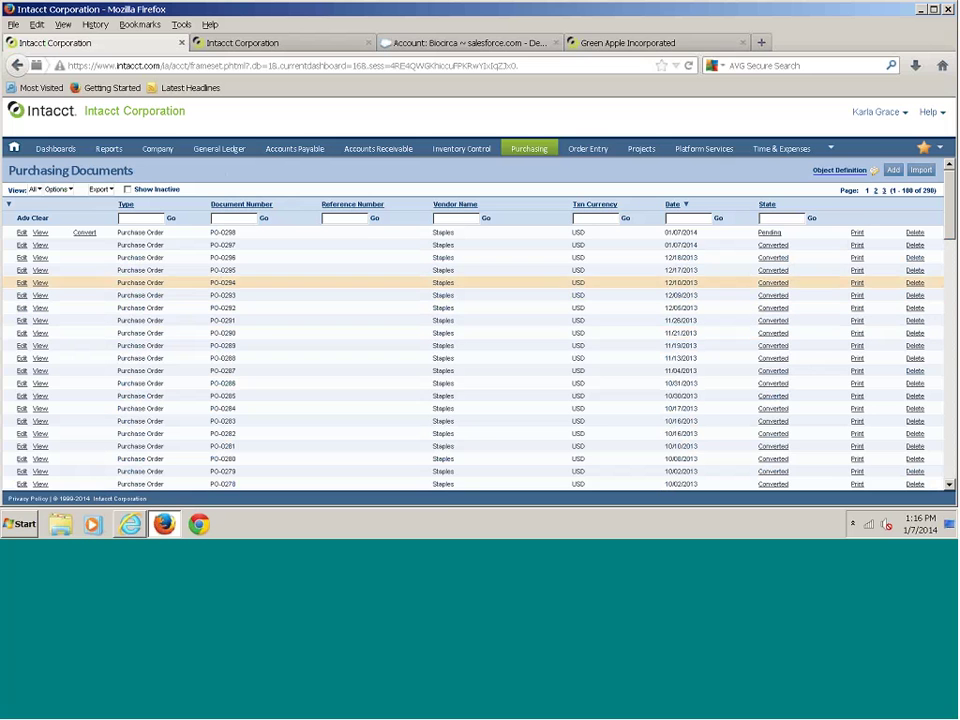
Convert the pending Staples purchase order dated 01/07/2014 into a PO Receiver and post it.
mouse_move(87, 235)
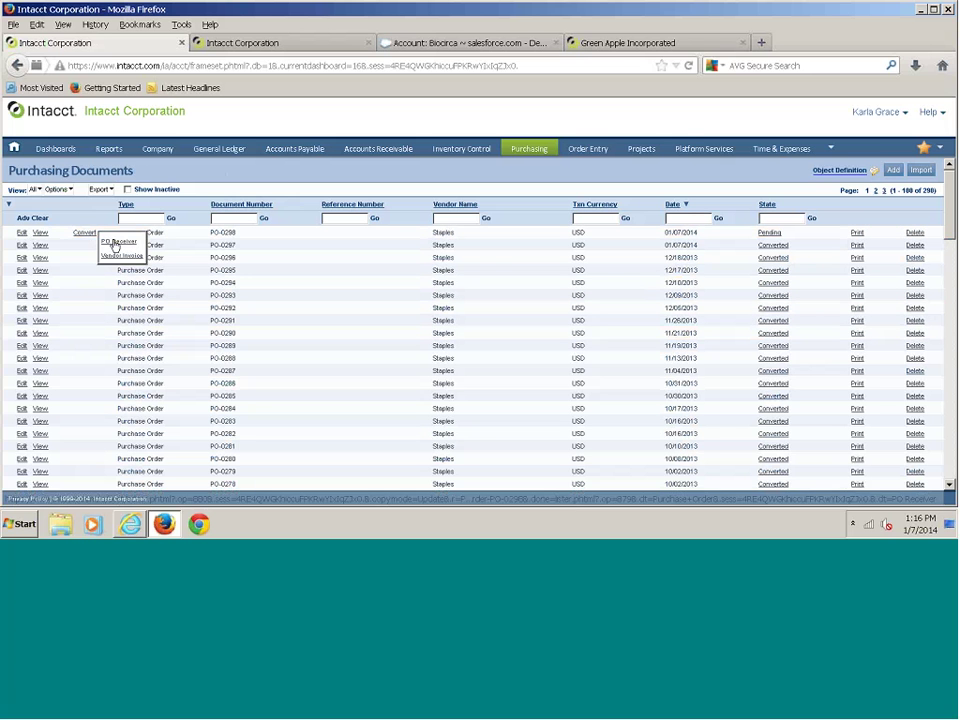
left_click(115, 243)
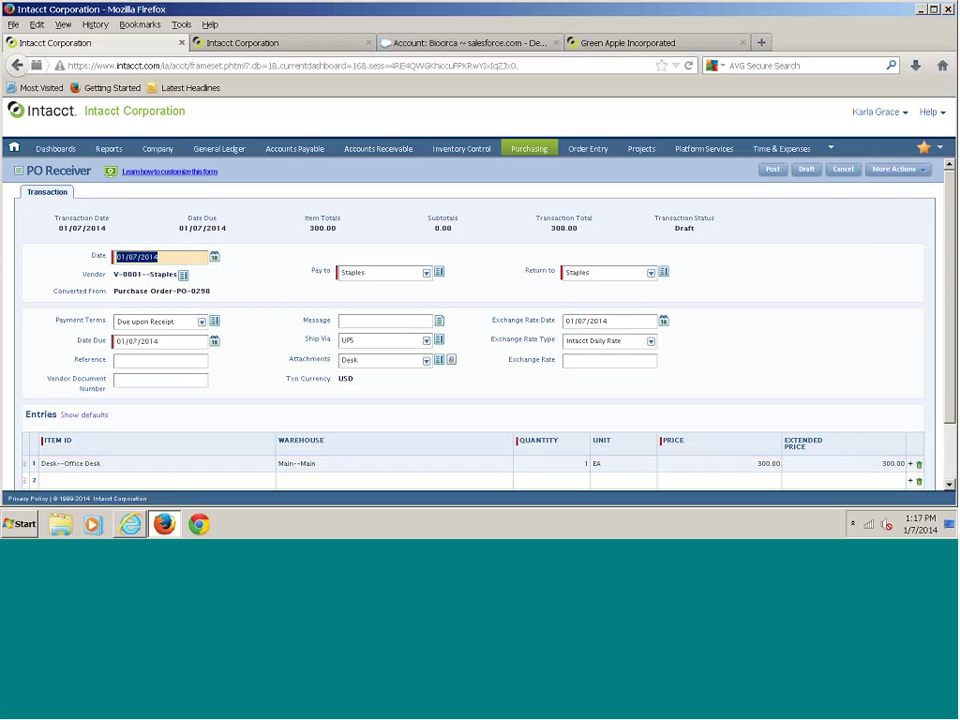
left_click(772, 169)
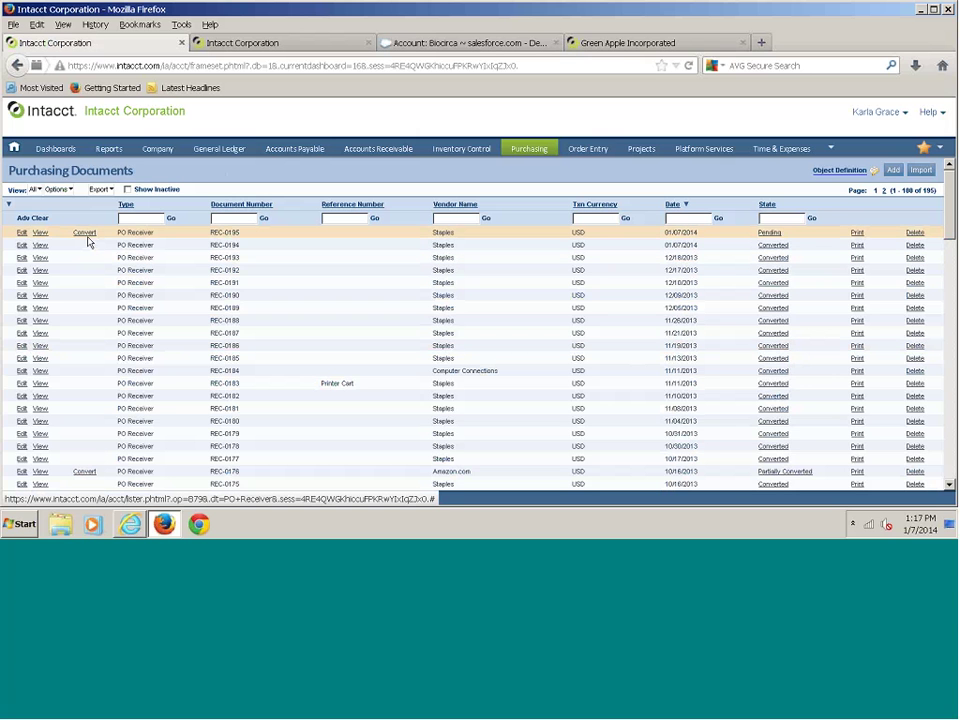
Convert the pending Staples receiver into a vendor invoice, enter a vendor document number, post it, and show the invoice's history.
left_click(86, 234)
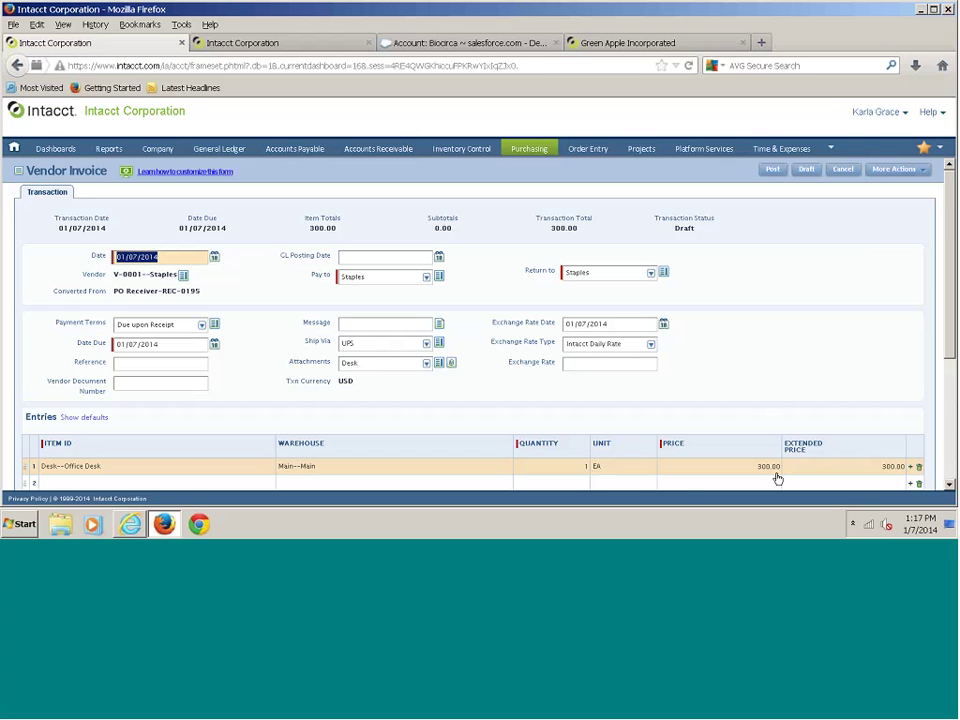
left_click(123, 381)
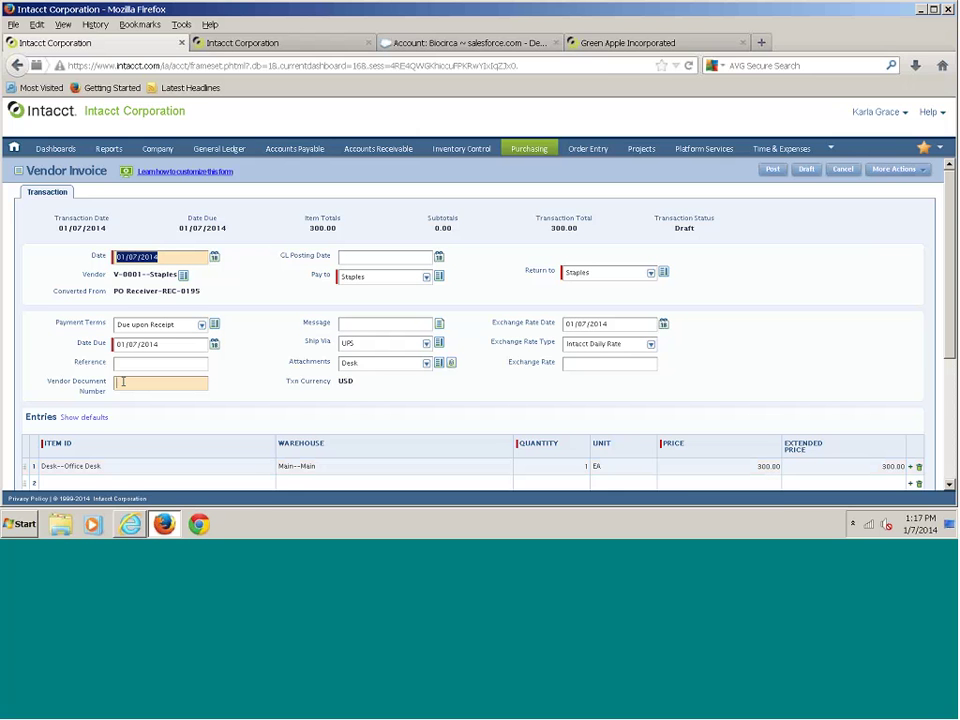
type("Linda 2014 1")
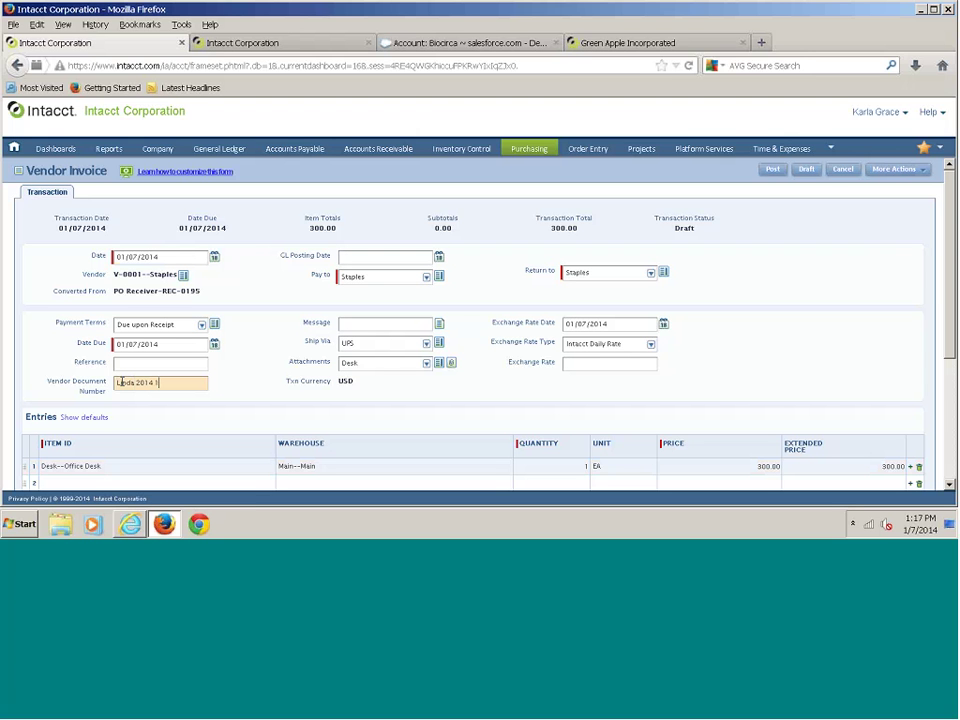
left_click(821, 388)
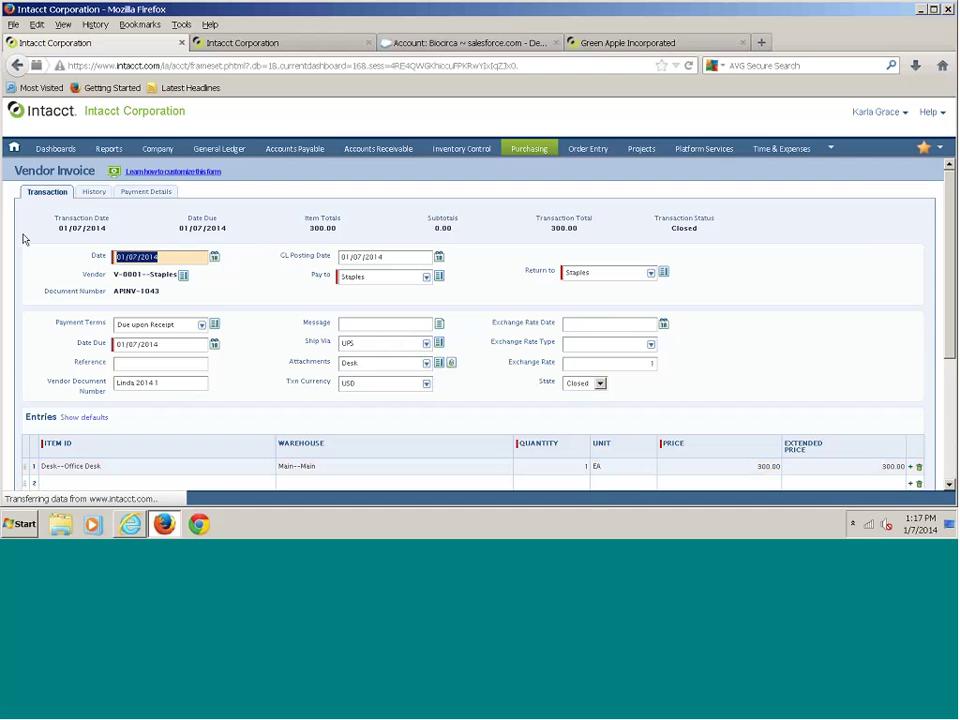
left_click(92, 191)
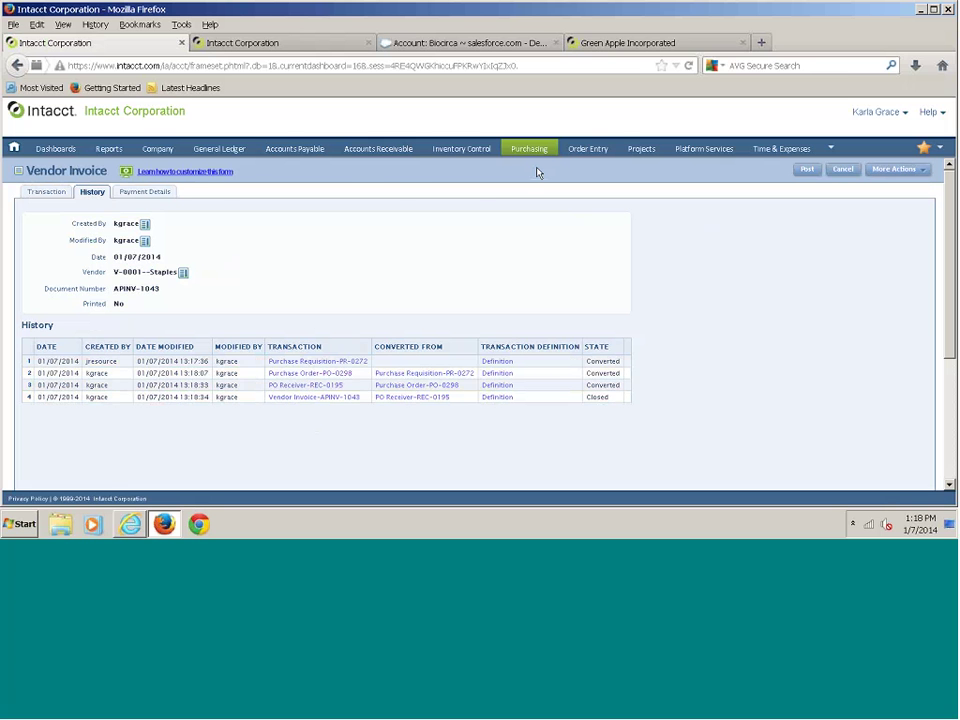
In Accounts Payable, list the bills to pay for vendor V-0001--Staples.
left_click(273, 155)
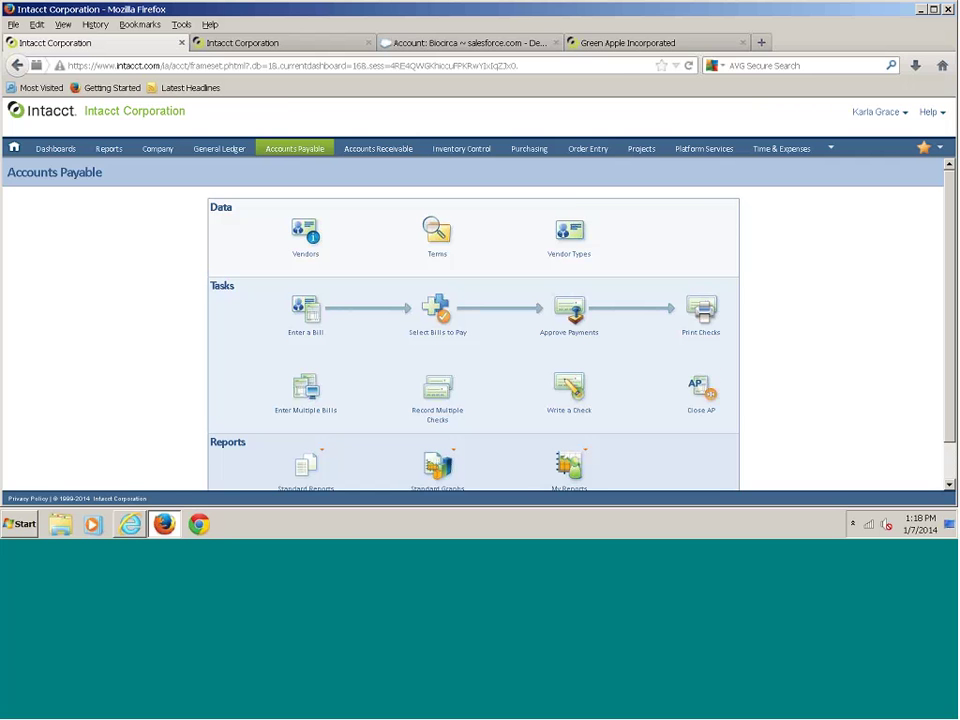
mouse_move(318, 480)
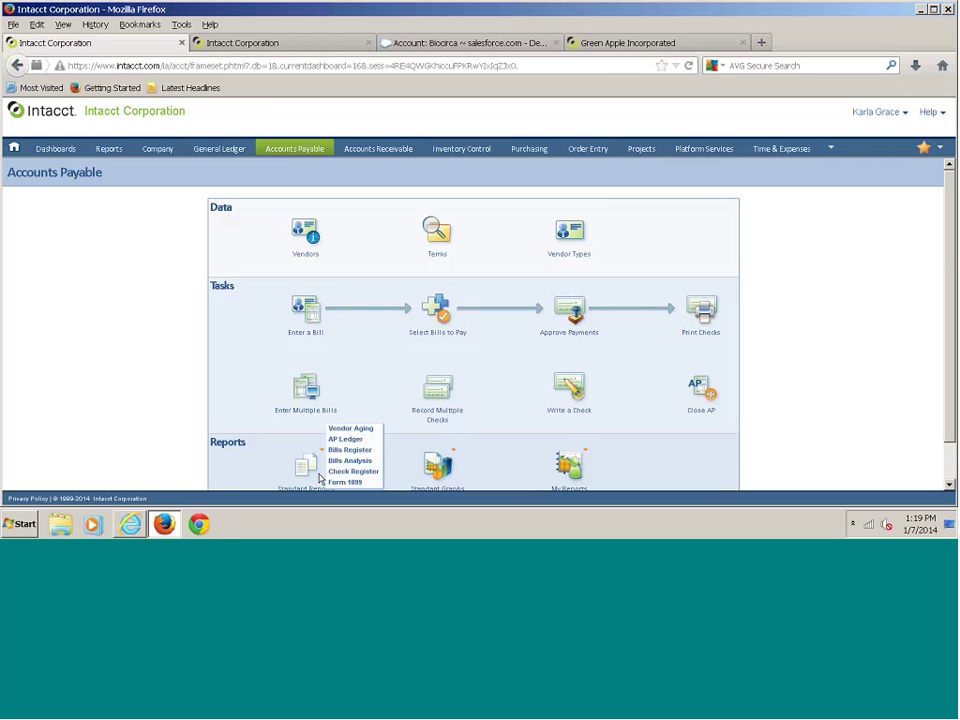
left_click(437, 312)
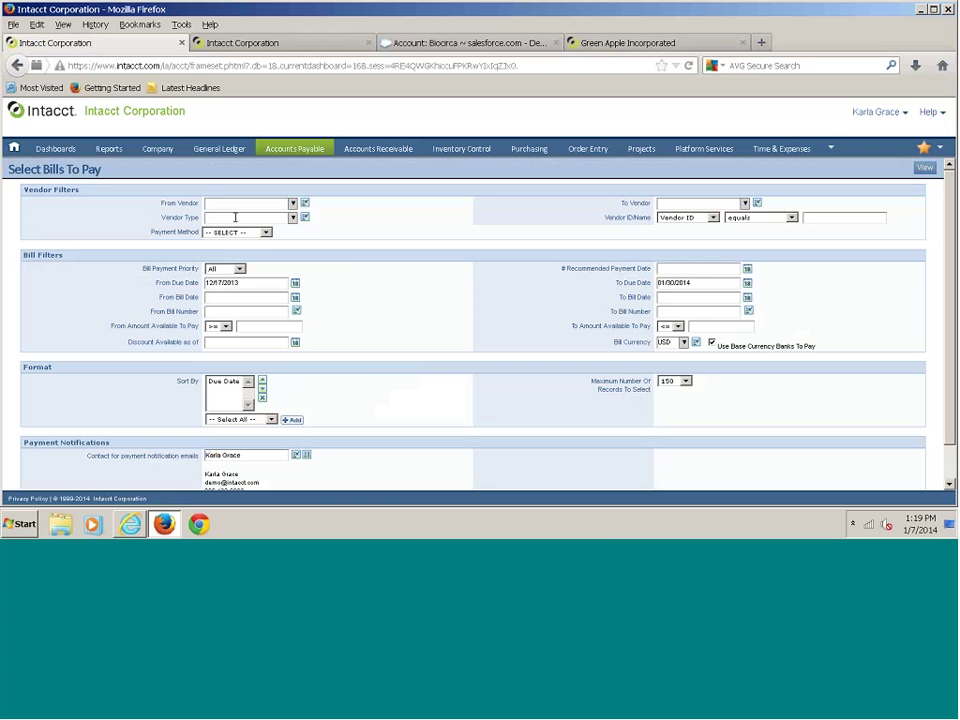
type("s")
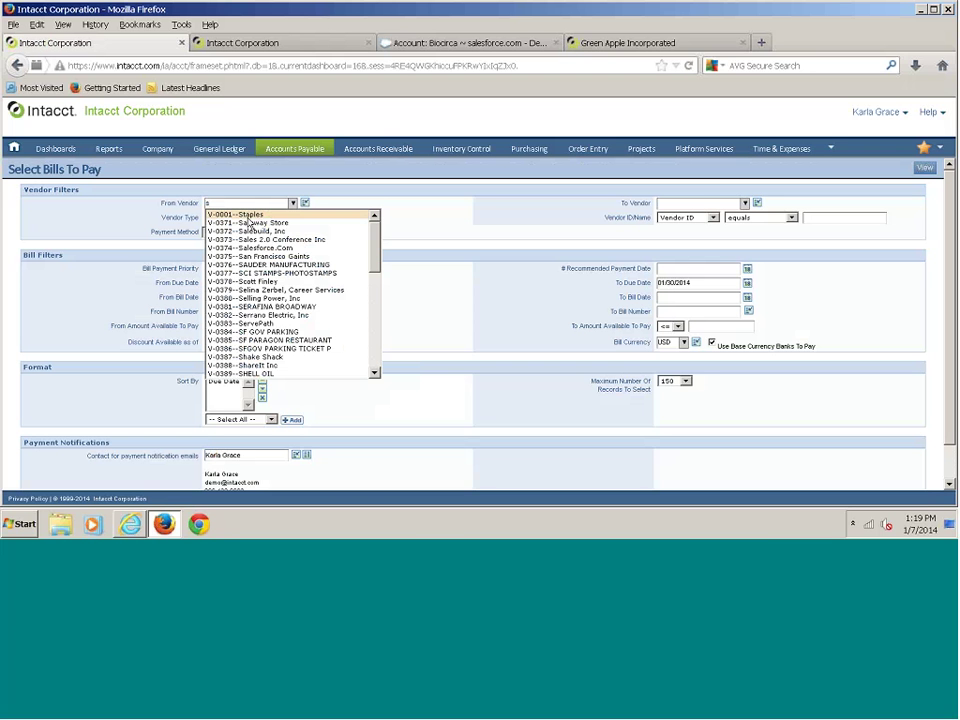
left_click(247, 218)
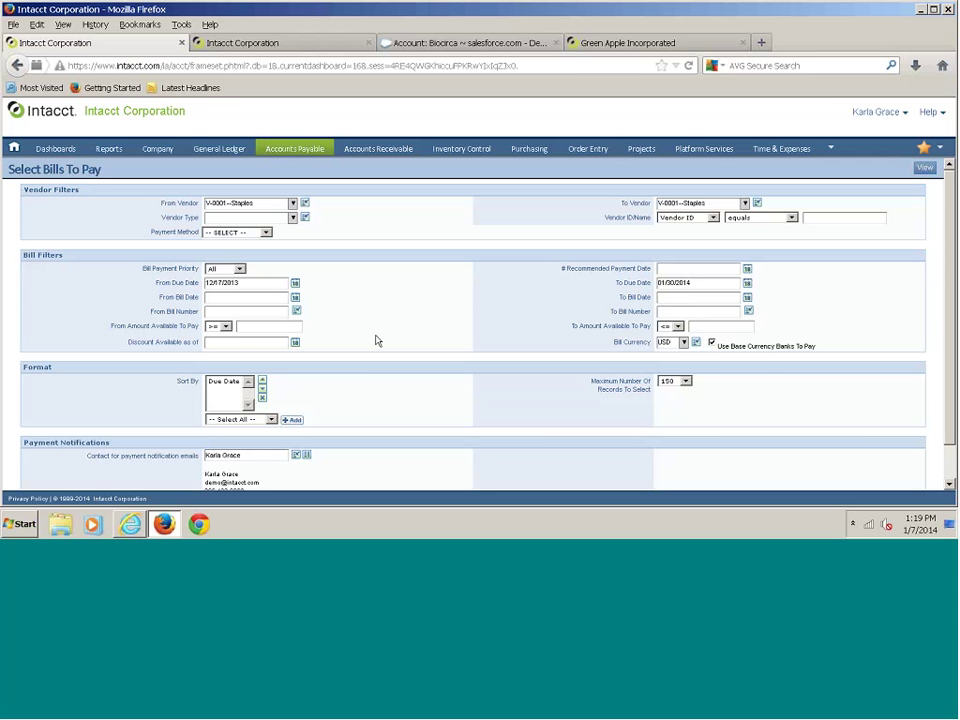
left_click(923, 169)
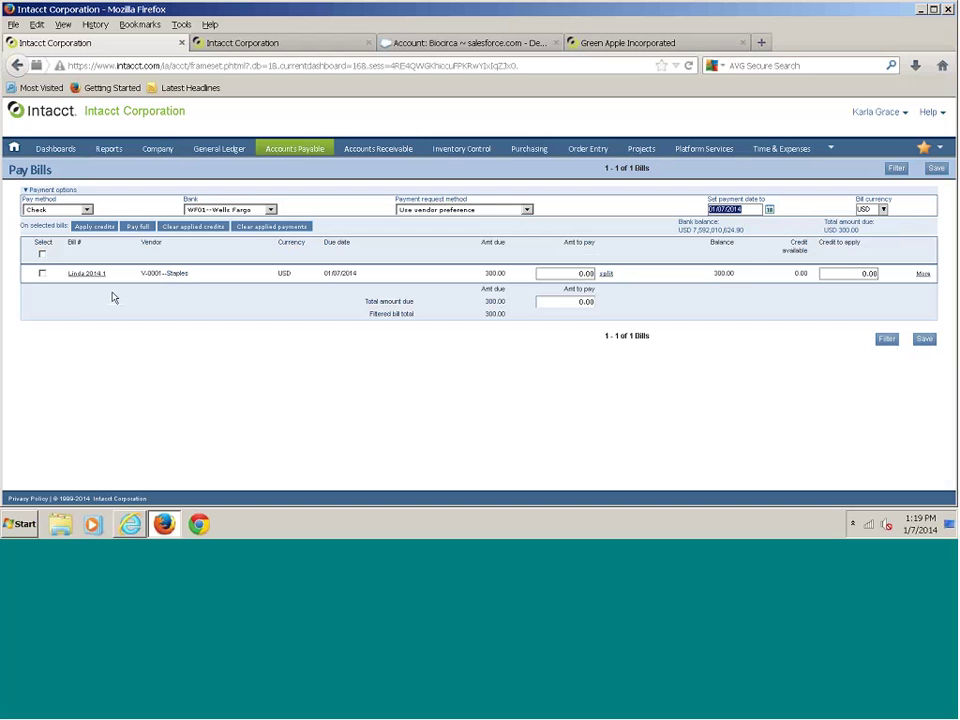
Select the Staples bill due 01/07/2014 for payment by check from Wells Fargo and save the payment.
left_click(43, 277)
left_click(42, 275)
left_click(924, 340)
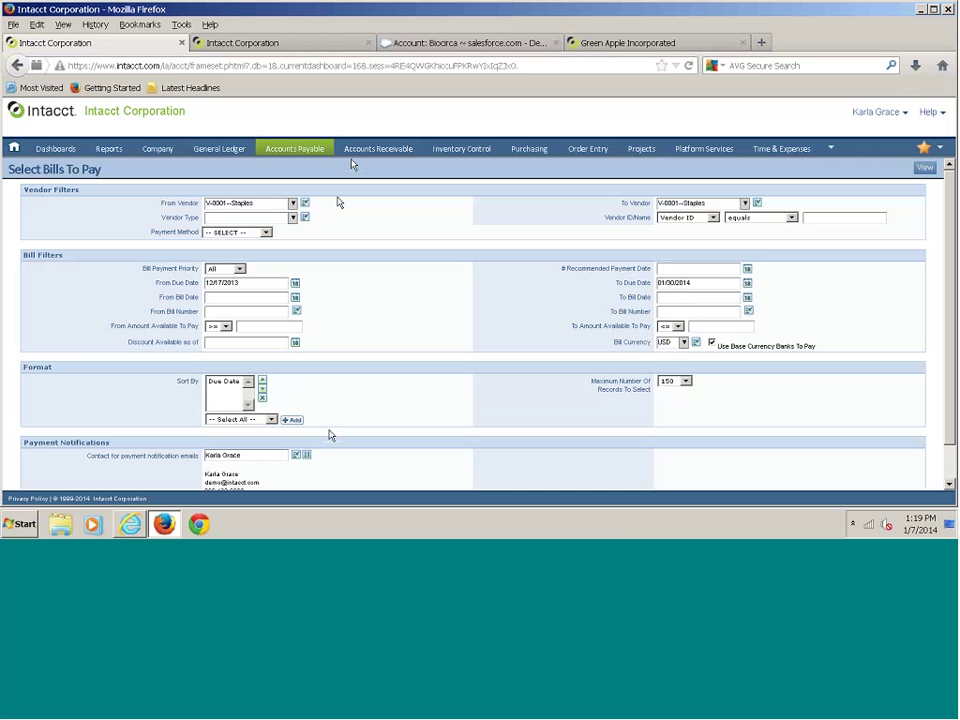
Print the Staples check as a blank MICR check with check stub details, close its preview, and confirm the check.
mouse_move(308, 152)
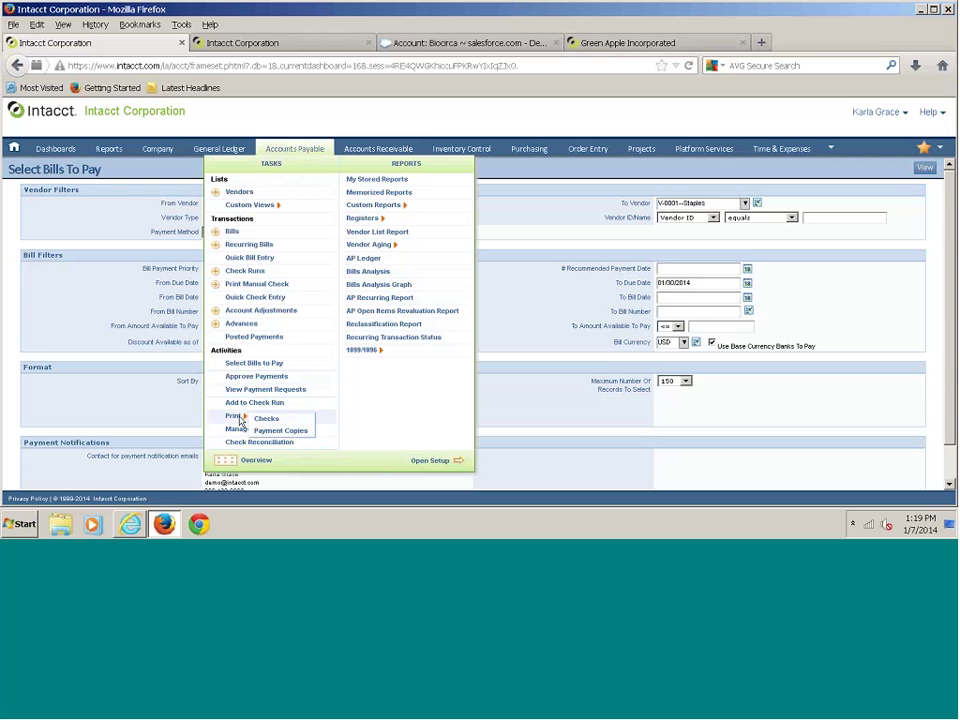
left_click(259, 424)
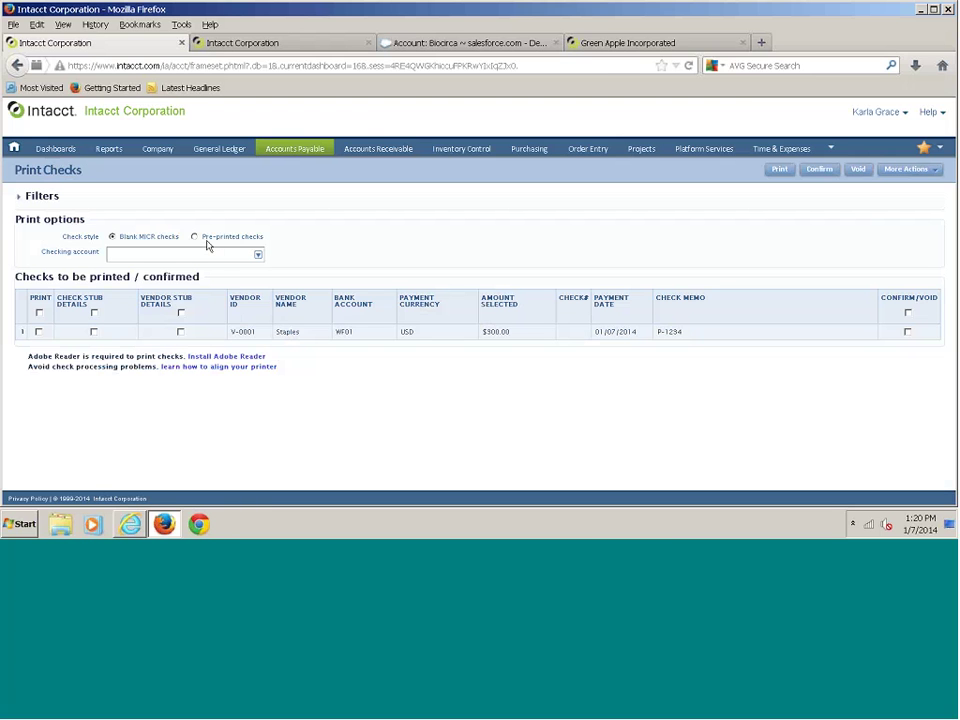
left_click(39, 332)
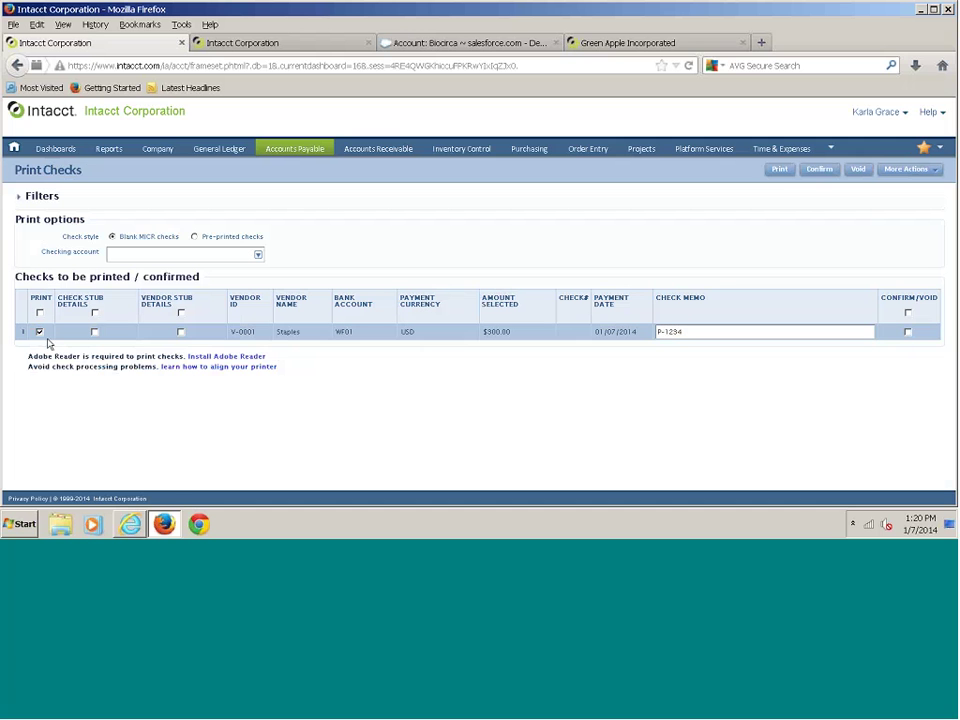
left_click(94, 332)
left_click(779, 170)
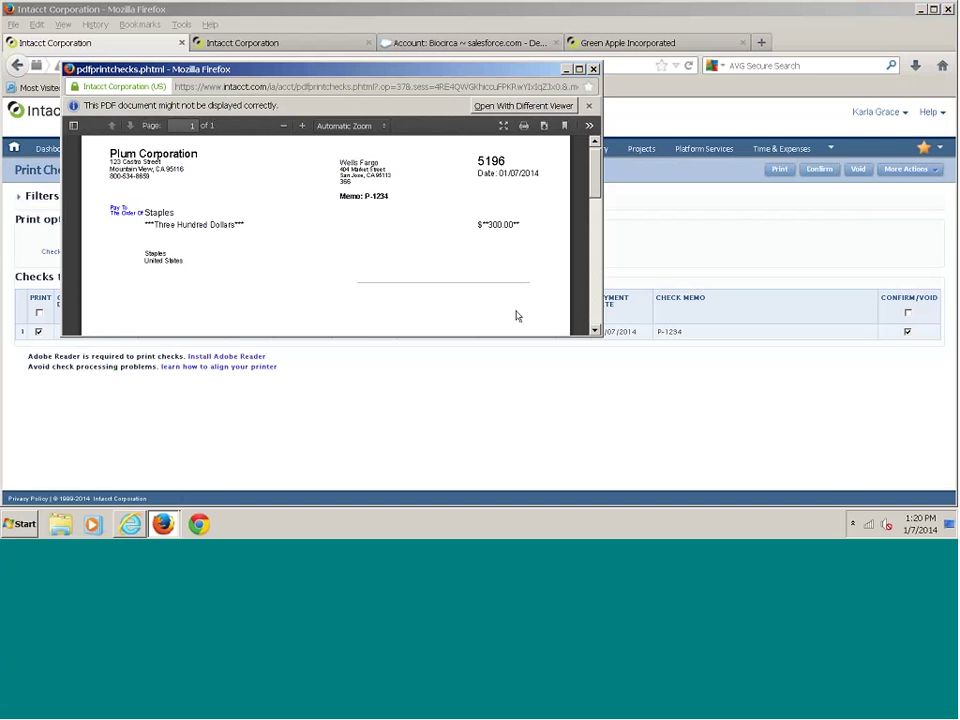
left_click(594, 68)
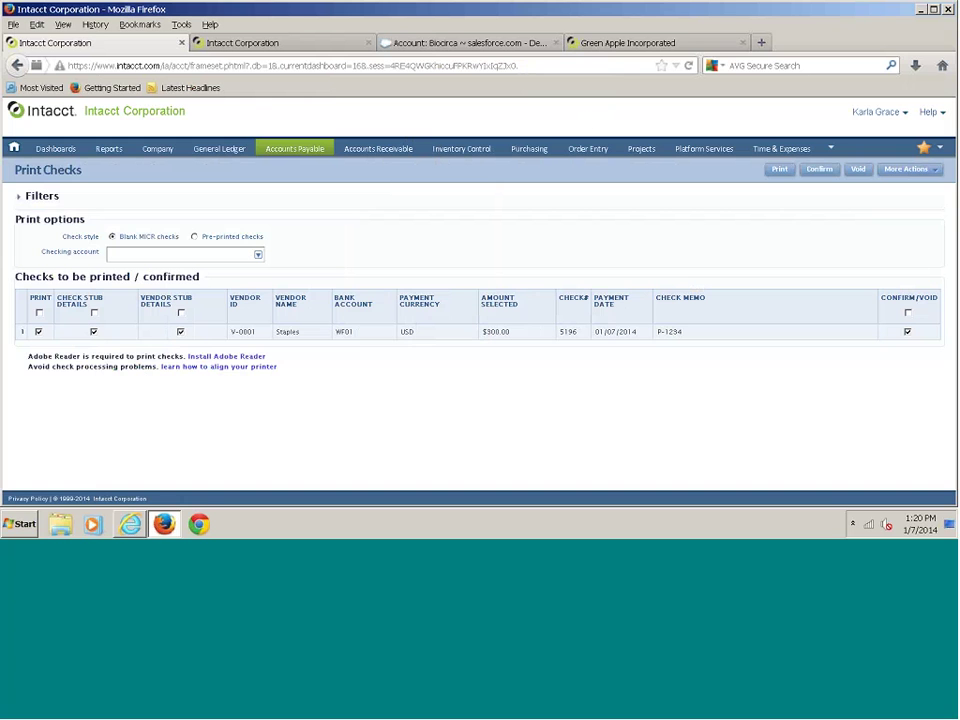
left_click(821, 171)
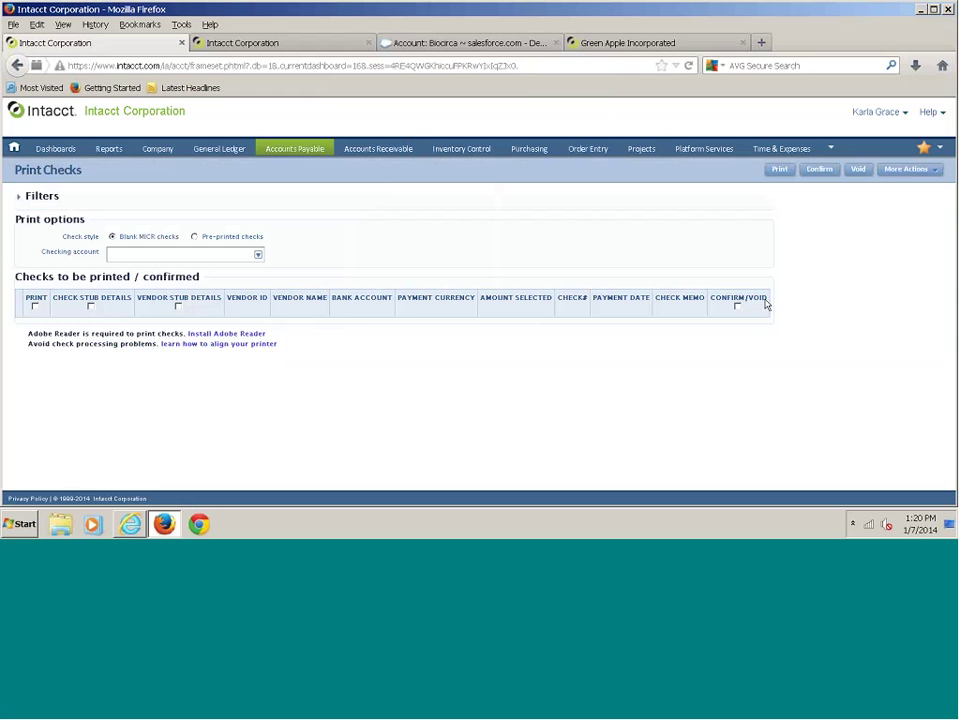
Run the AP Ledger report for the current month and inspect the check register entry behind Staples' check 5196 payment.
mouse_move(296, 151)
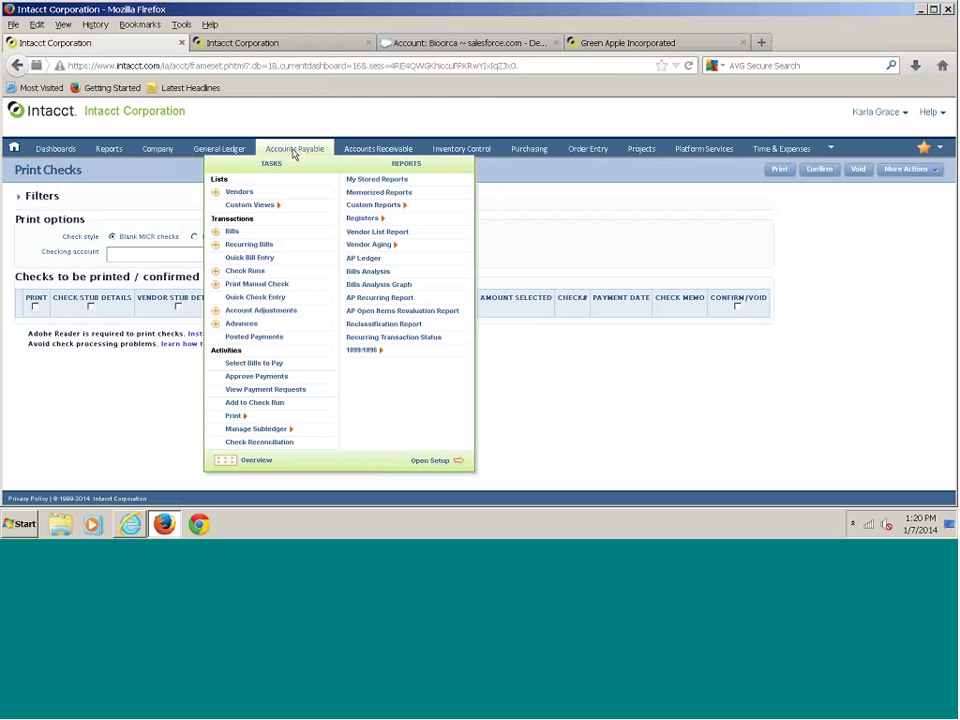
left_click(366, 260)
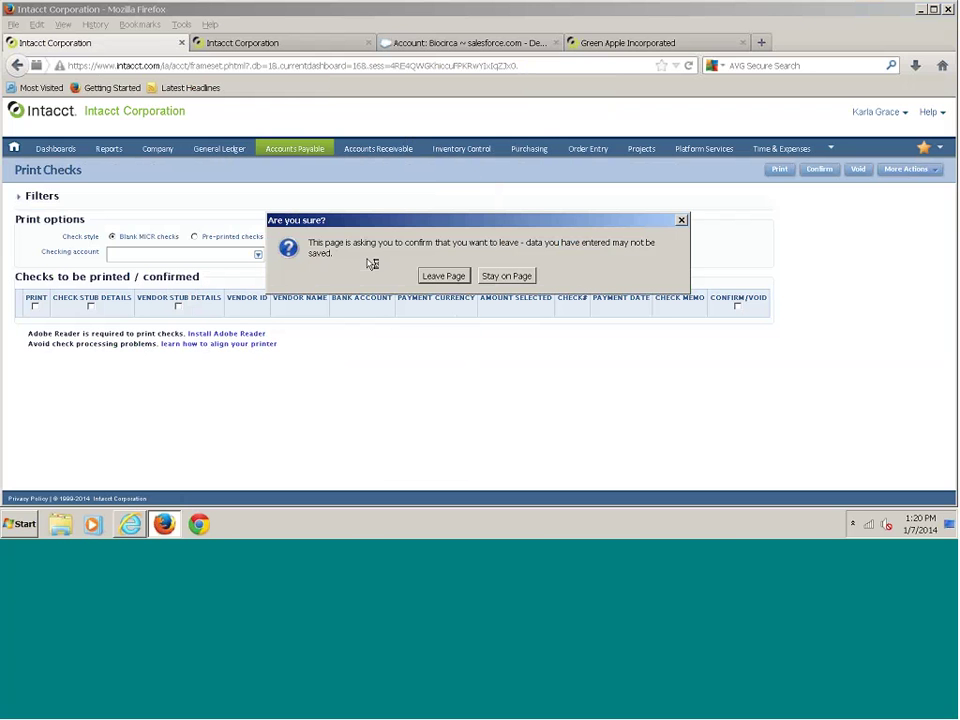
left_click(438, 277)
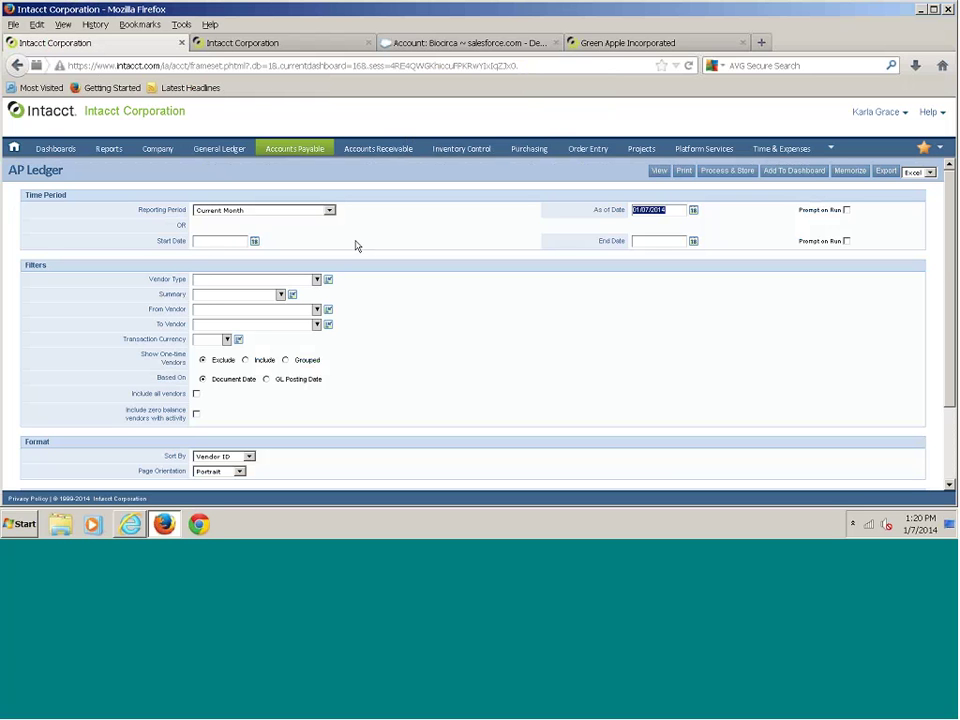
left_click(657, 172)
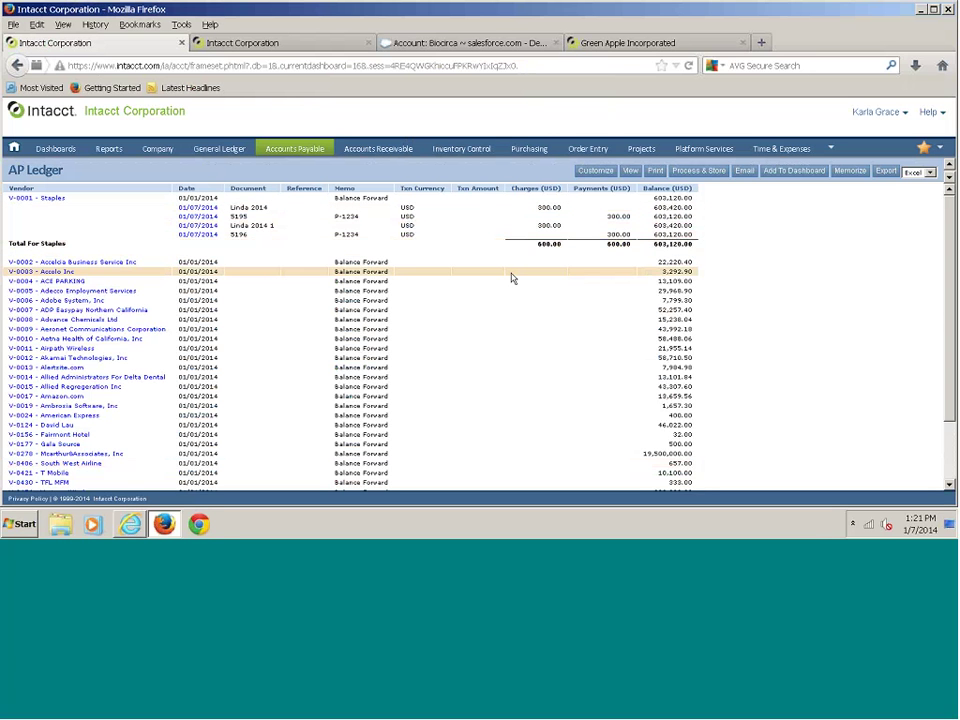
left_click(197, 236)
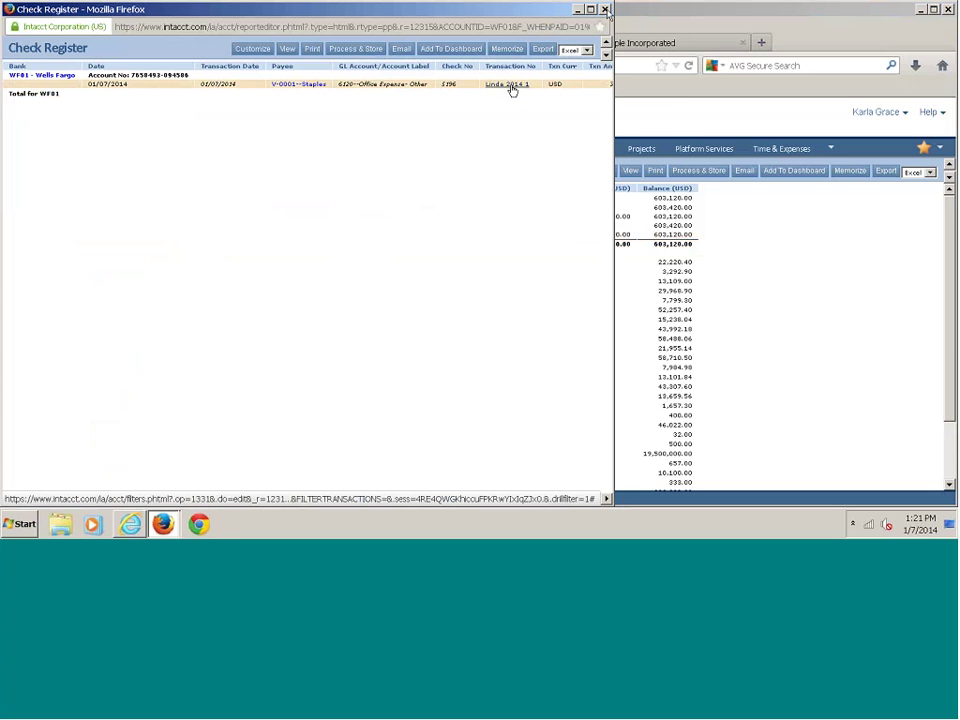
left_click(605, 10)
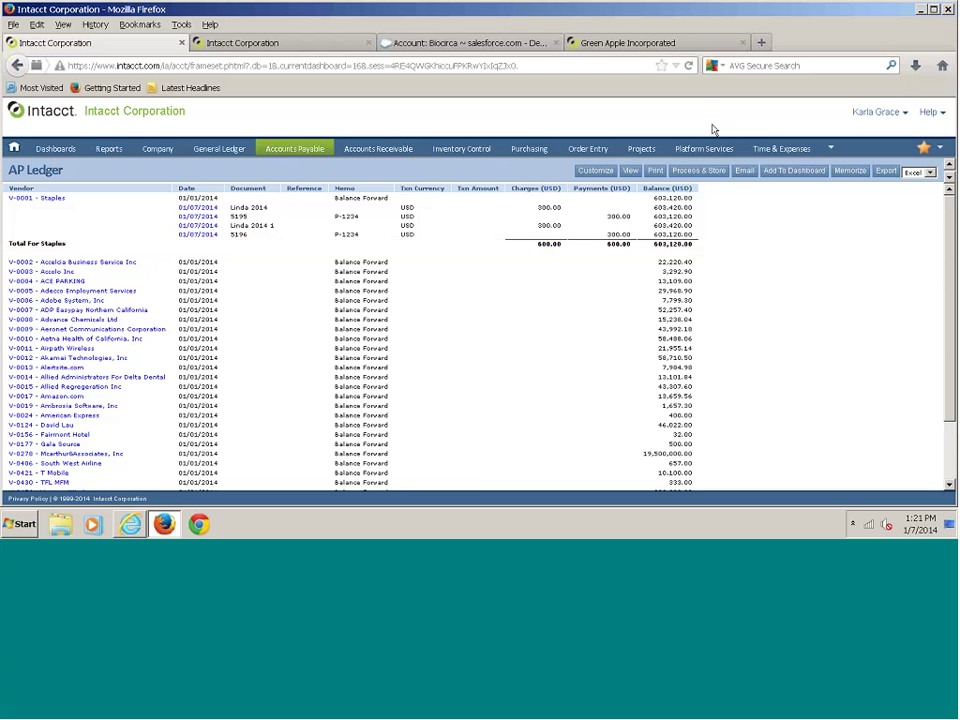
mouse_move(309, 150)
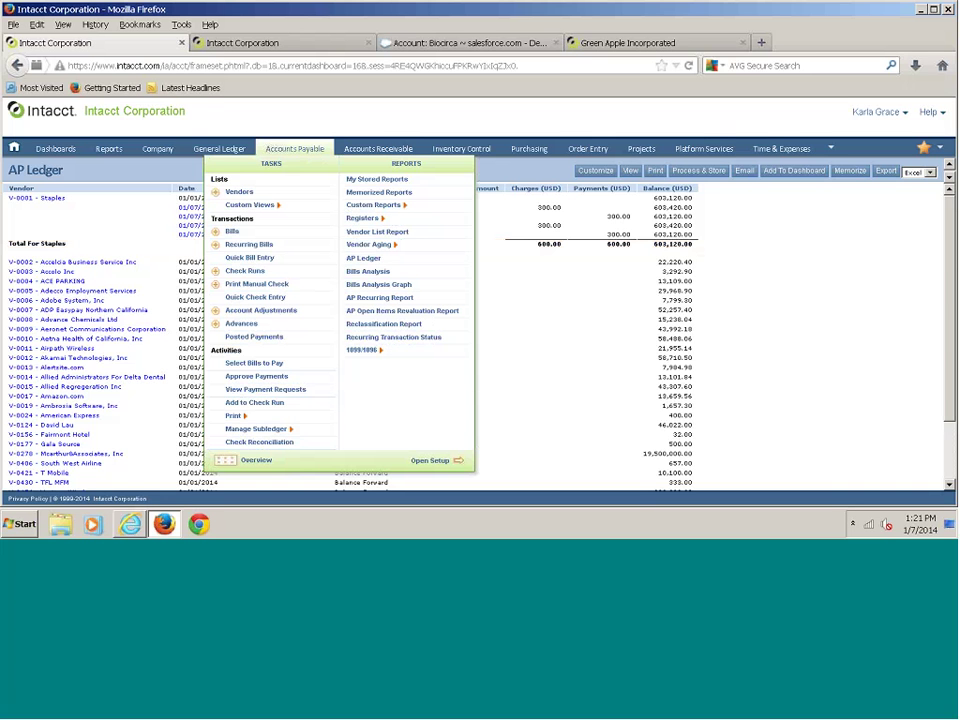
mouse_move(351, 358)
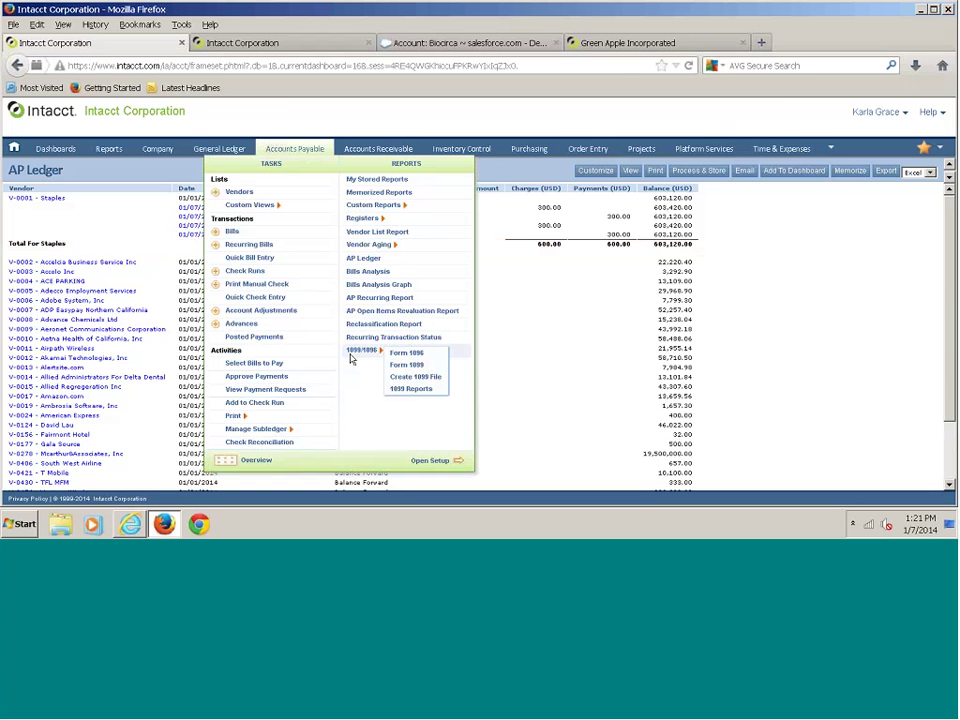
mouse_move(383, 250)
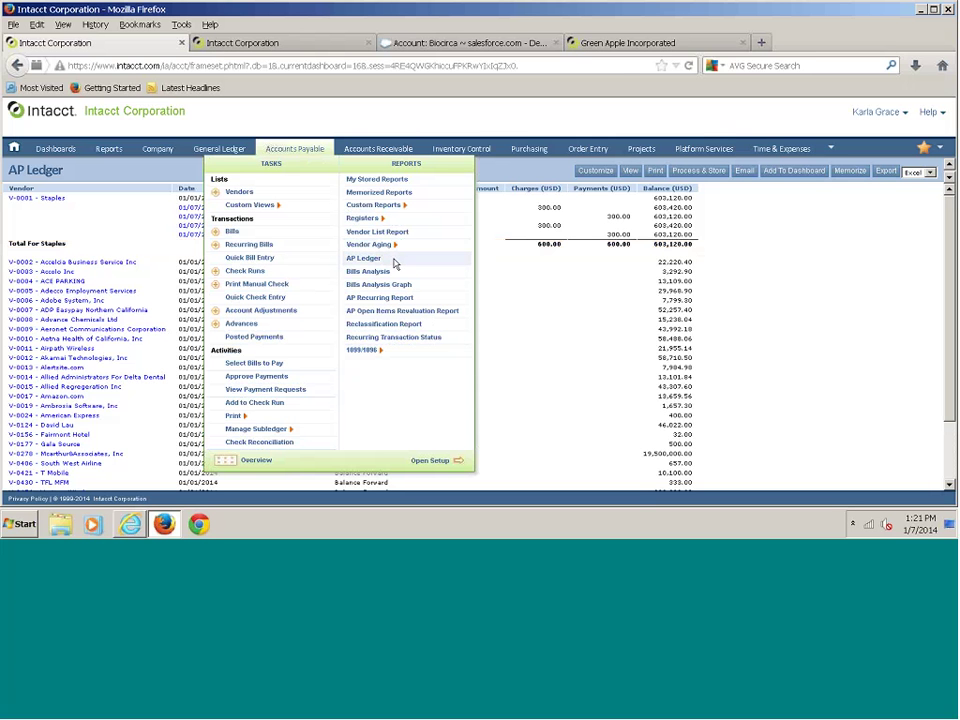
mouse_move(385, 218)
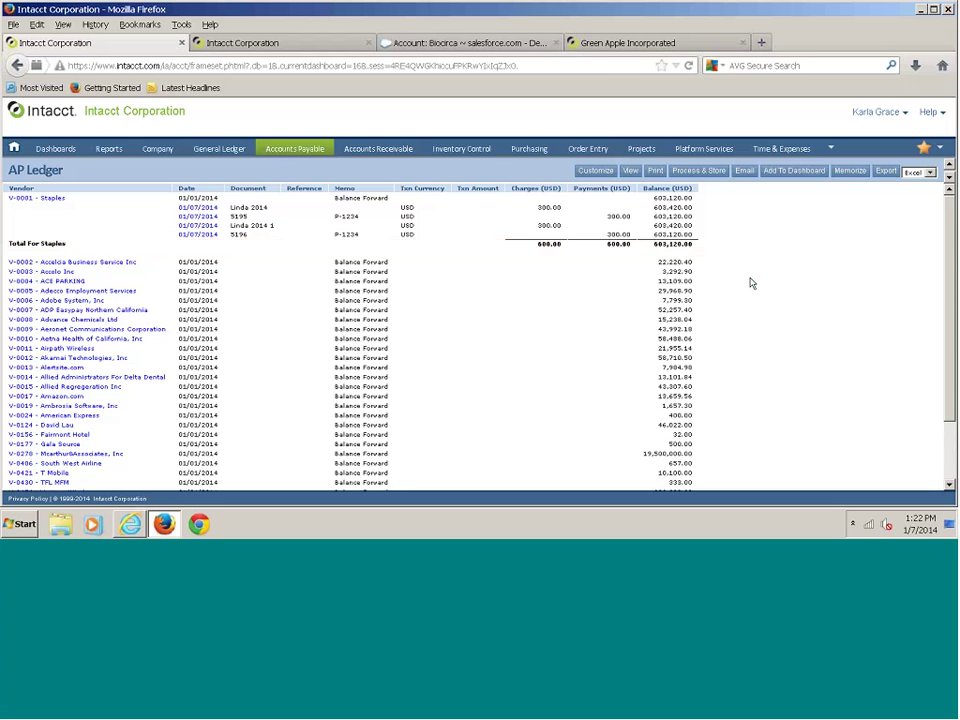
Show the Purchasing overview and examine the Configure Purchasing settings, including submittal amount approval levels and the approval process.
left_click(519, 151)
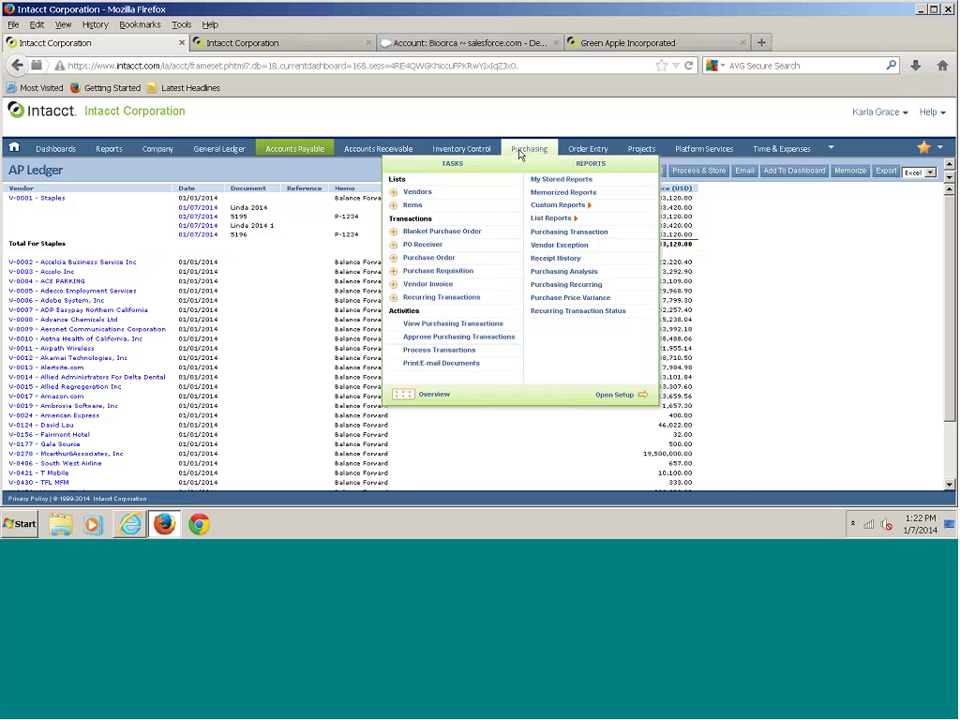
left_click(519, 151)
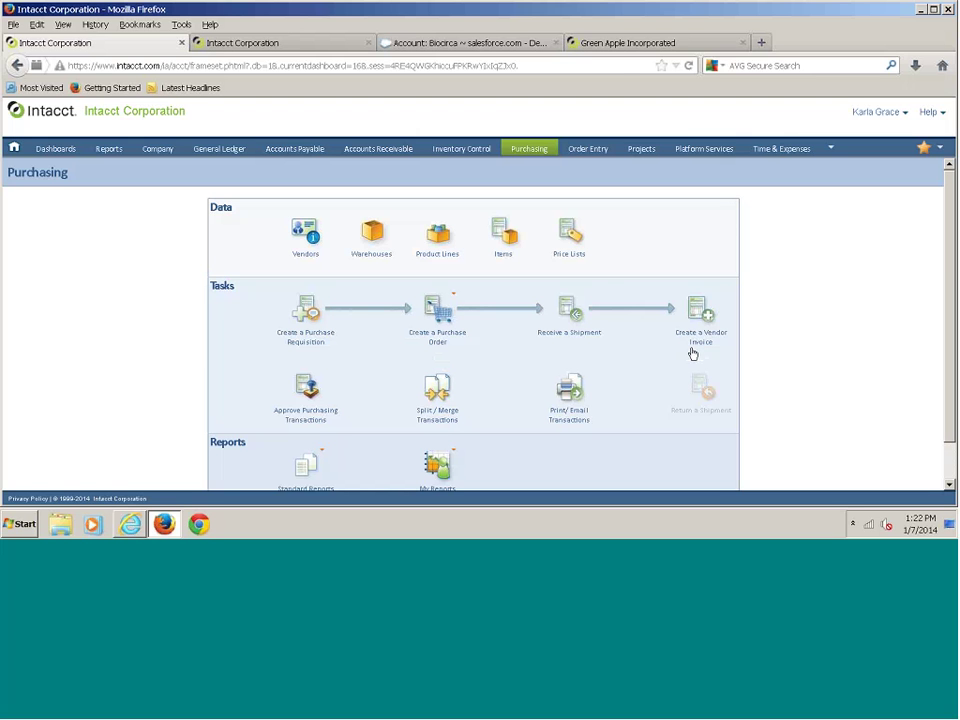
mouse_move(522, 160)
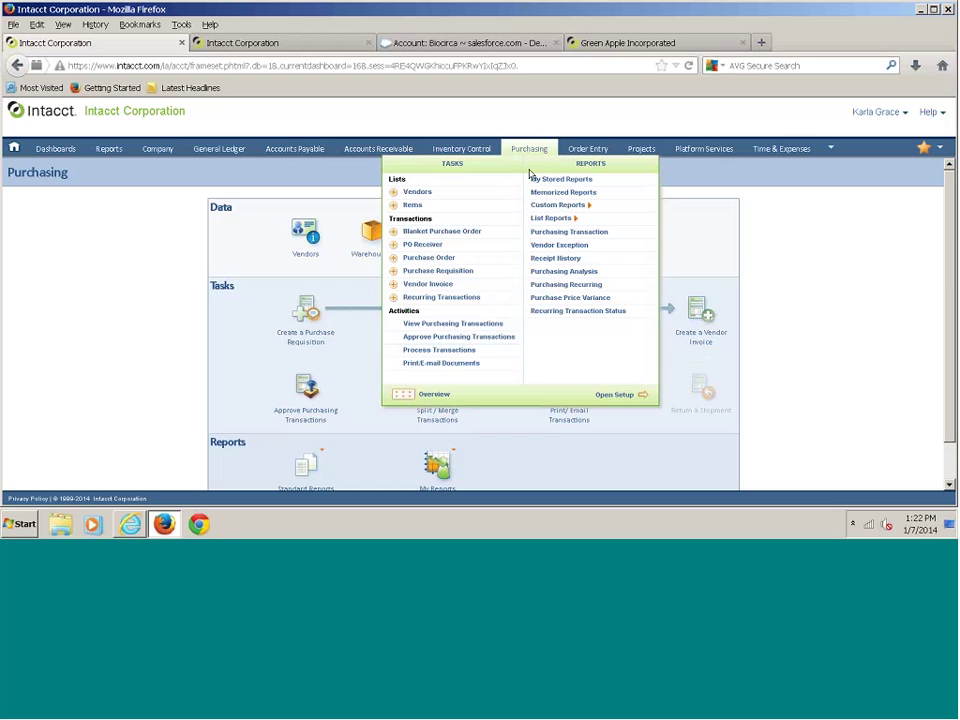
left_click(614, 396)
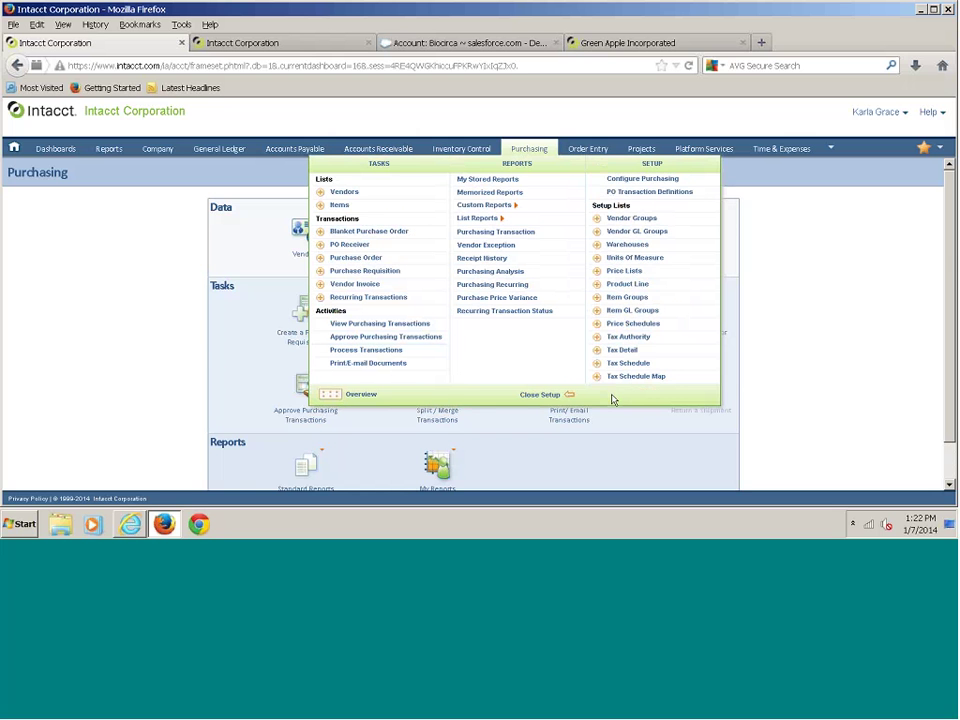
left_click(633, 181)
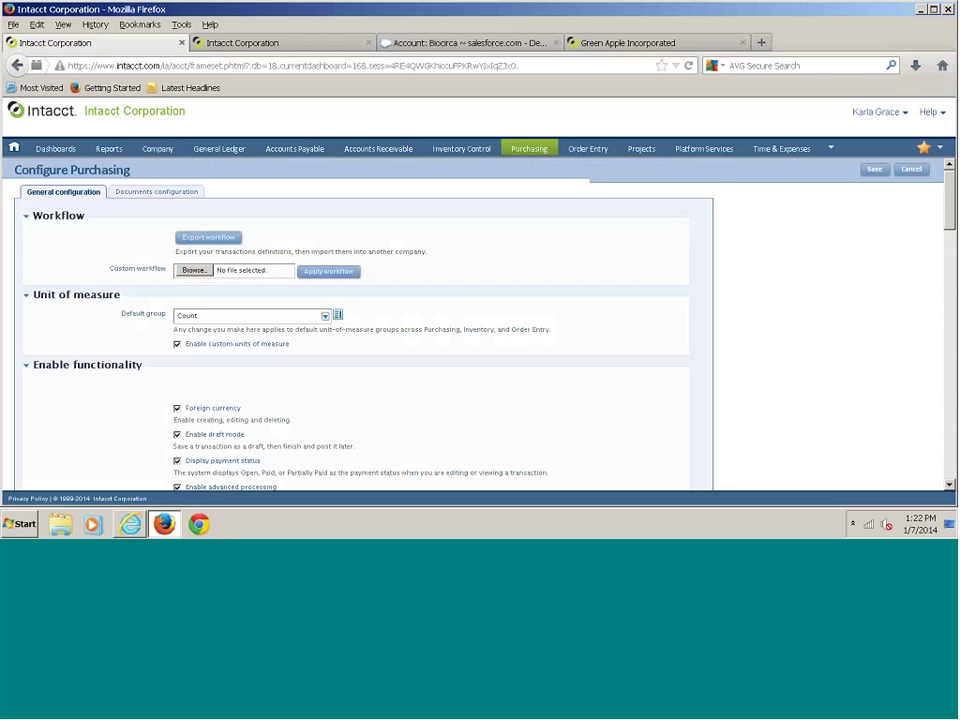
scroll(104, 443, "down", 4)
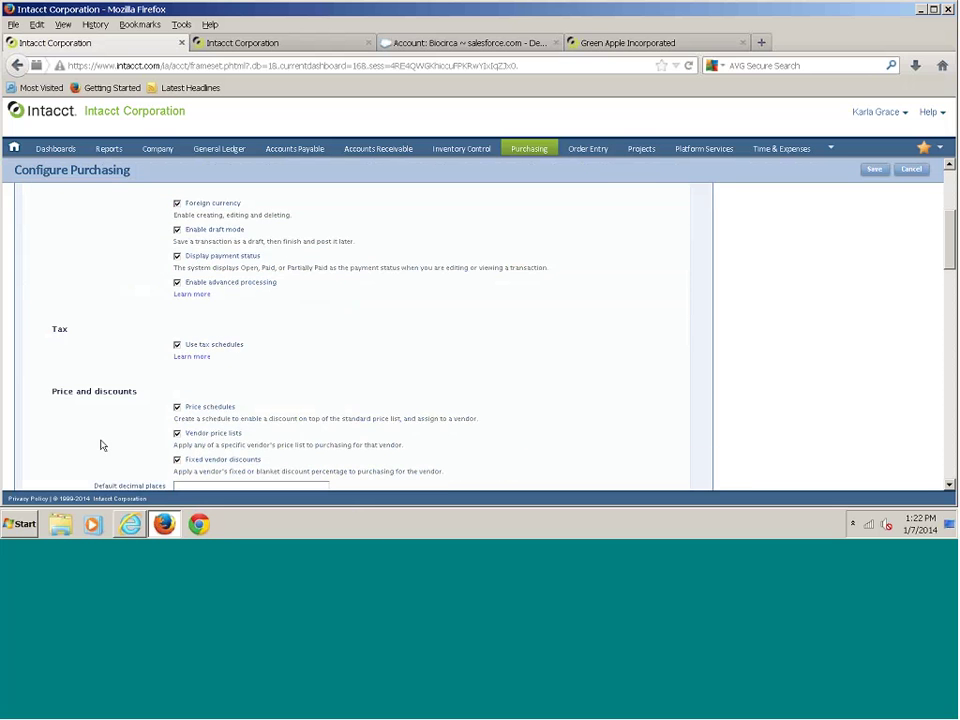
scroll(100, 442, "down", 2)
scroll(99, 441, "down", 5)
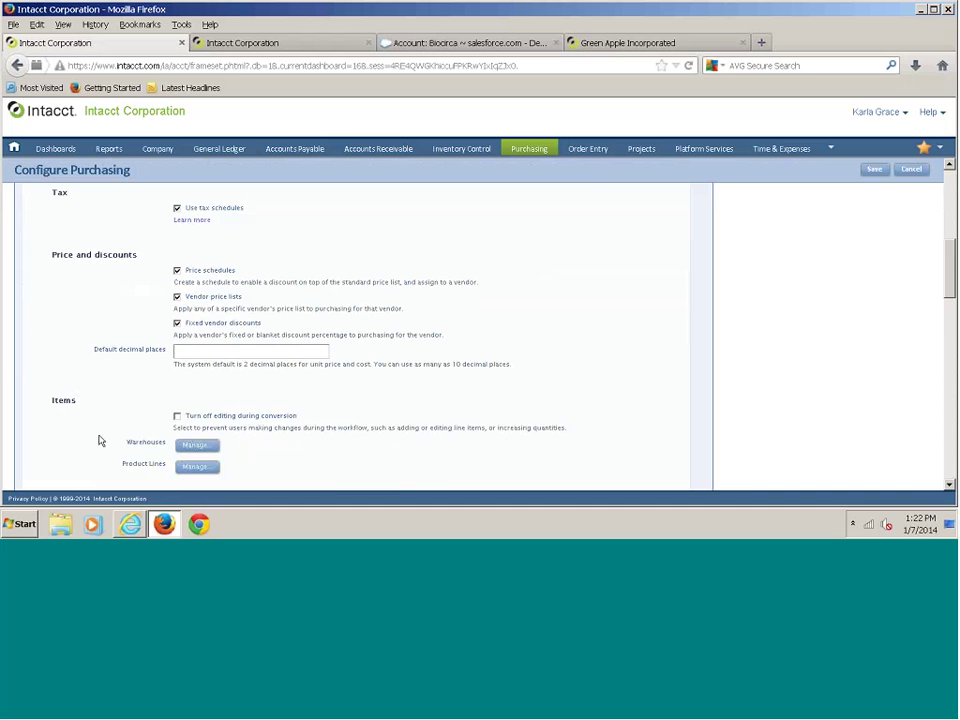
scroll(98, 442, "down", 3)
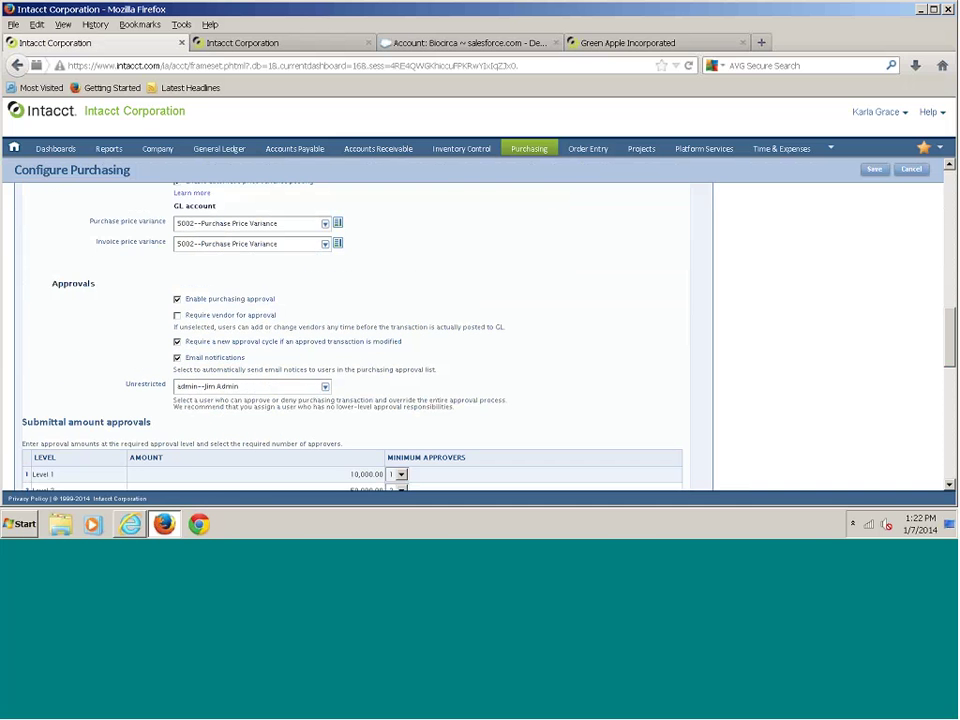
scroll(120, 396, "down", 3)
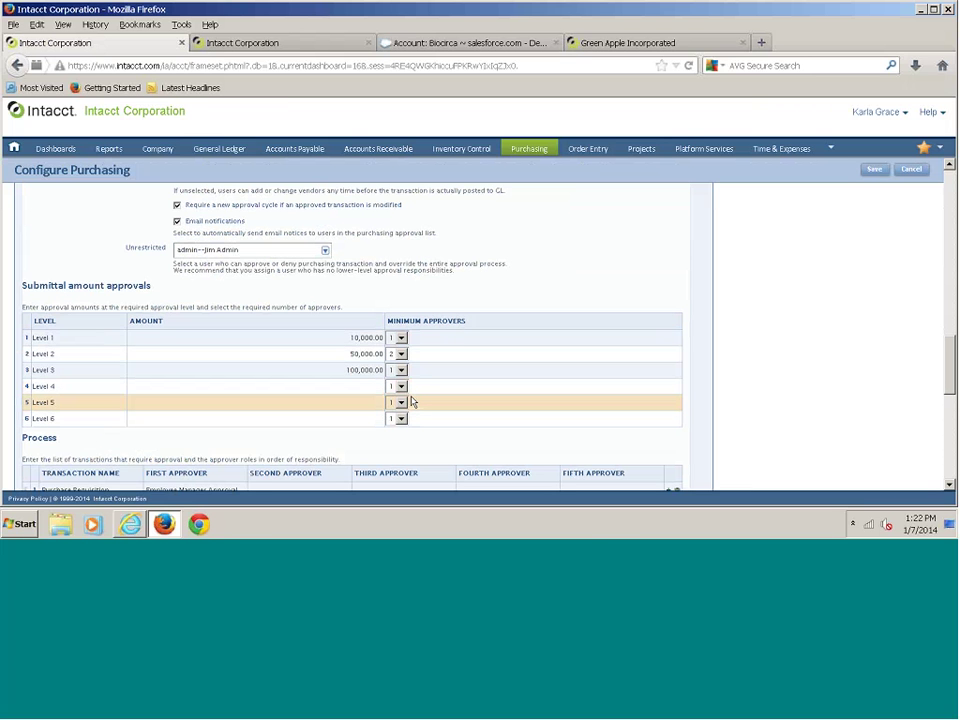
scroll(407, 404, "down", 1)
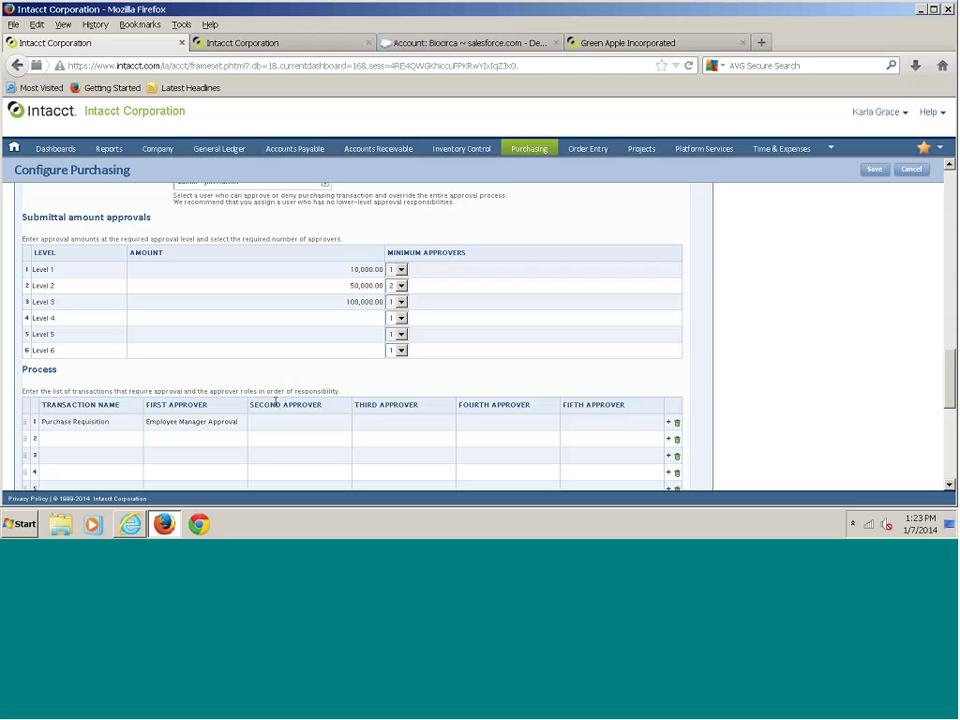
left_click_drag(948, 370, 941, 170)
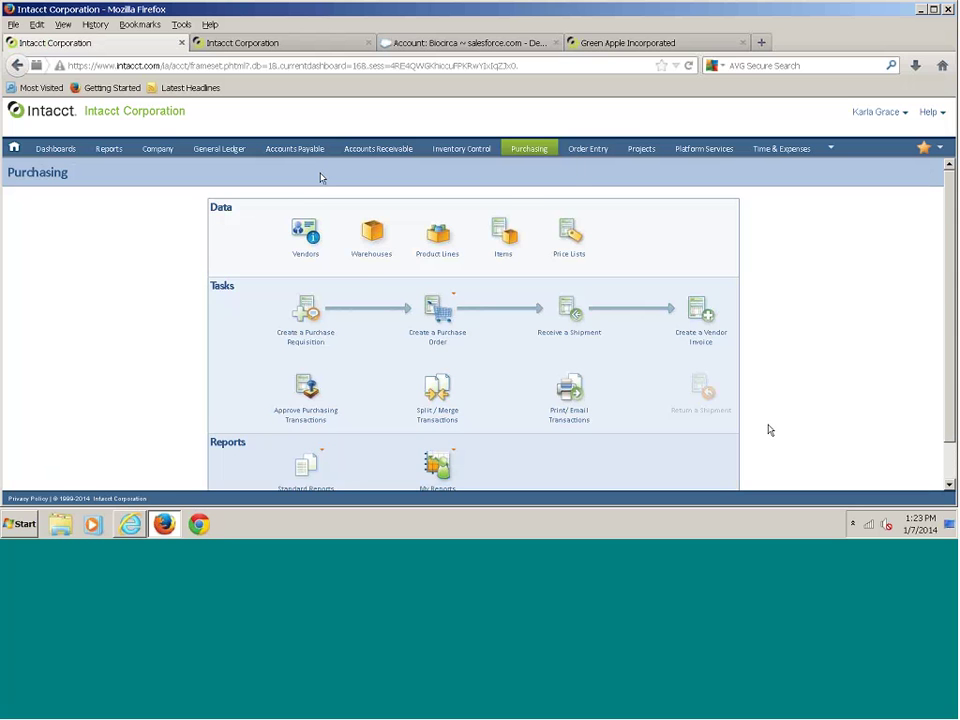
Show the Accounts Payable overview and the standard reports it offers.
left_click(306, 150)
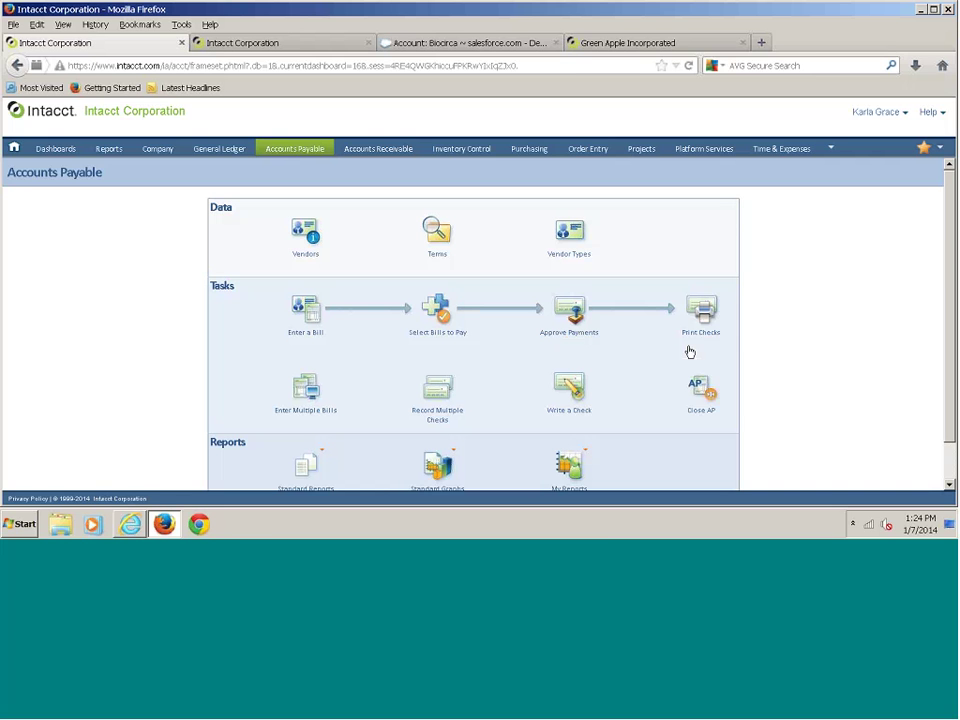
mouse_move(313, 473)
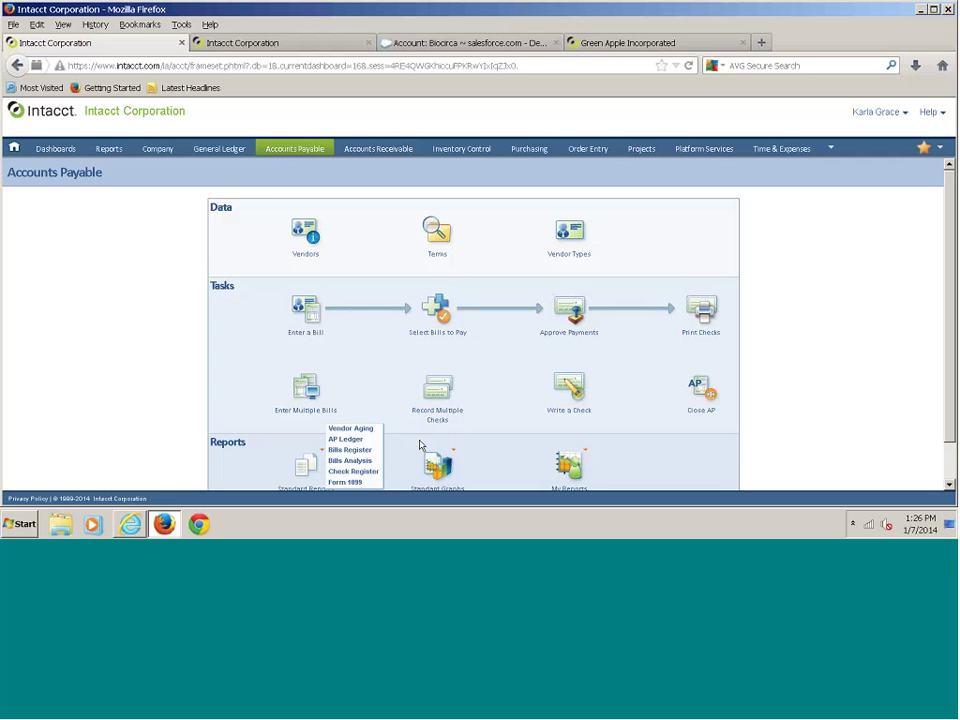
View the charge card accounts from the Cash Management overview and return to that overview.
mouse_move(834, 150)
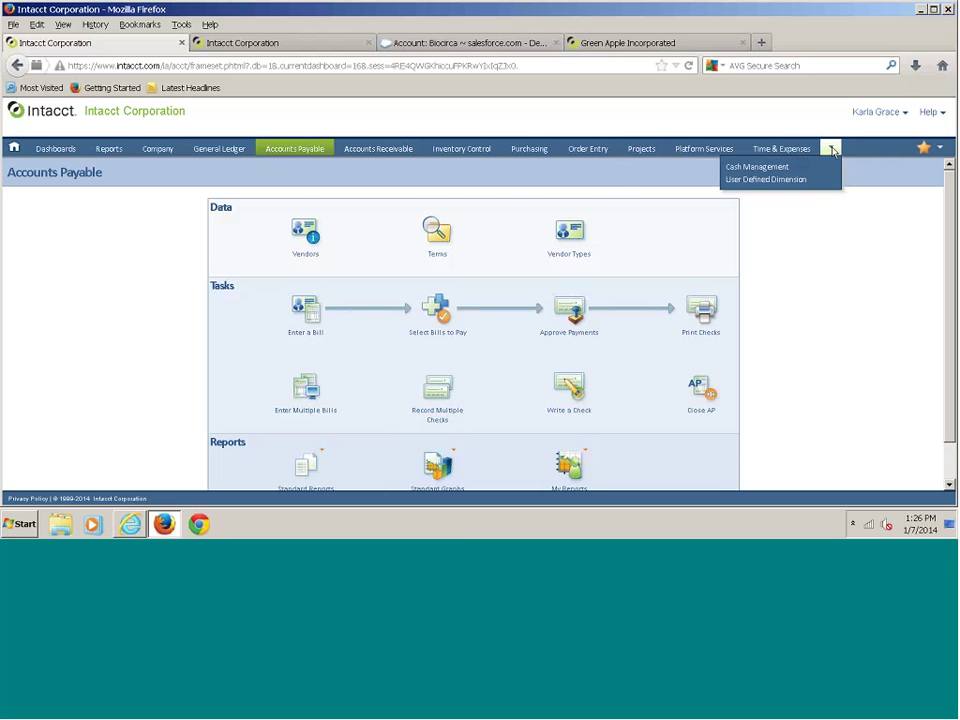
mouse_move(784, 169)
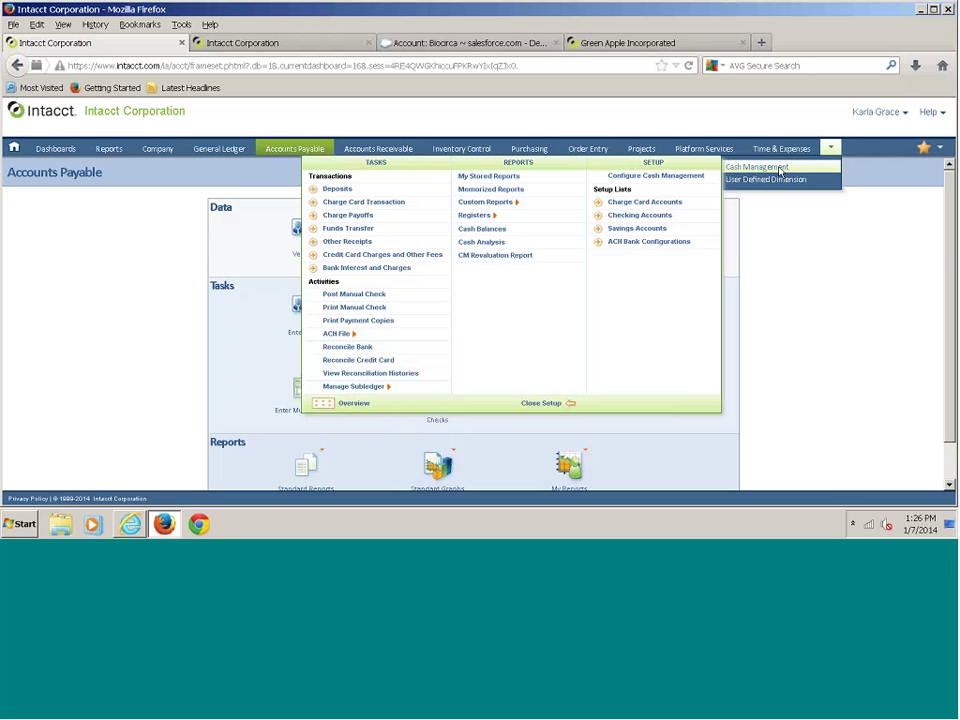
left_click(781, 170)
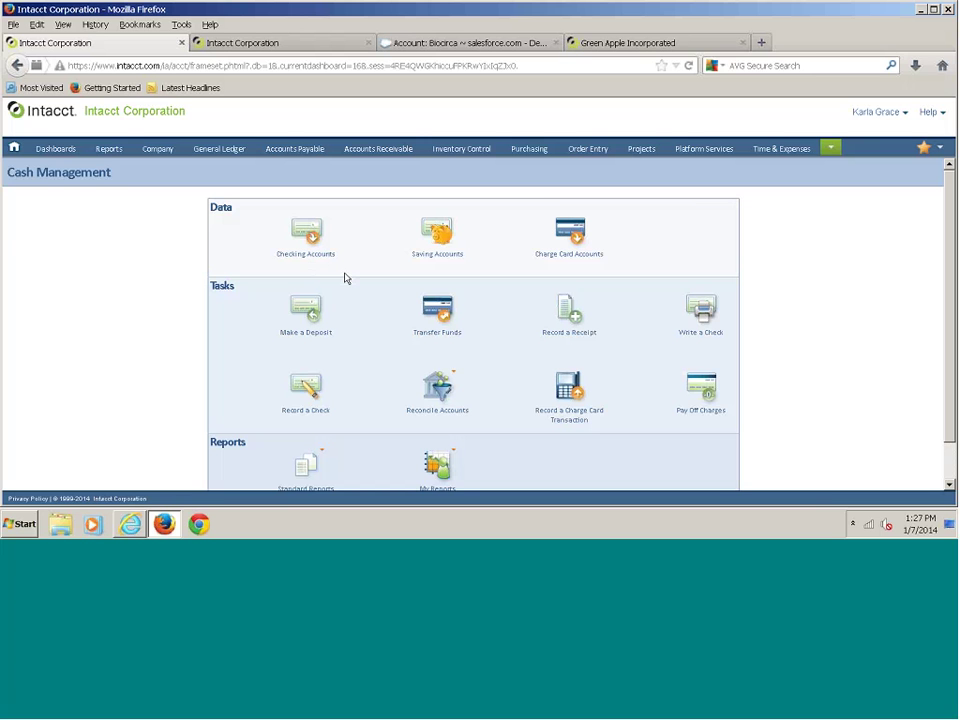
left_click(578, 234)
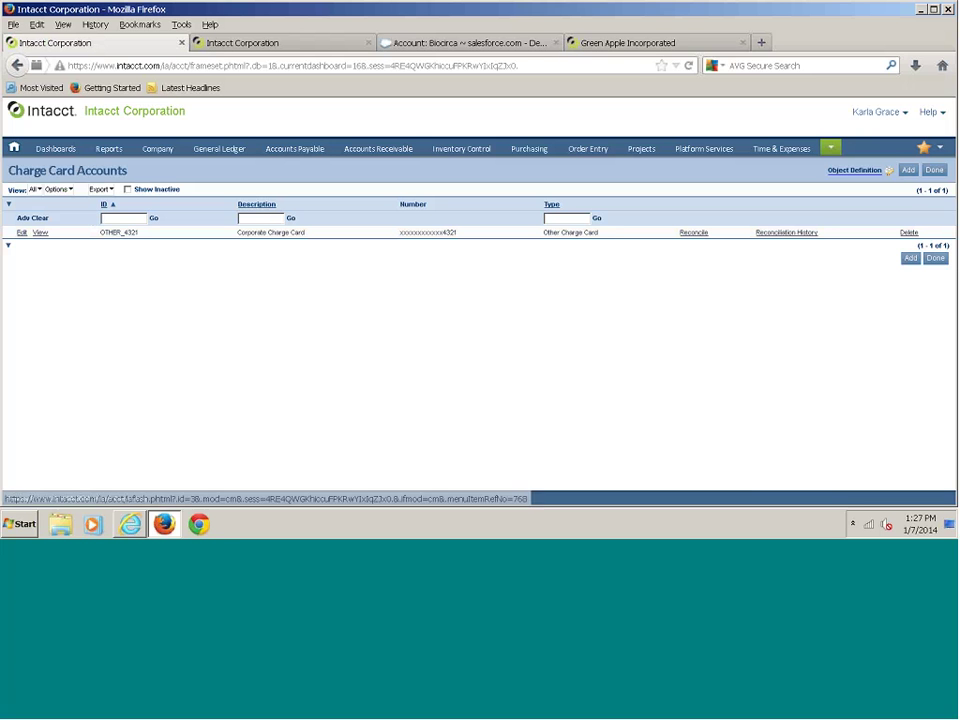
left_click(700, 130)
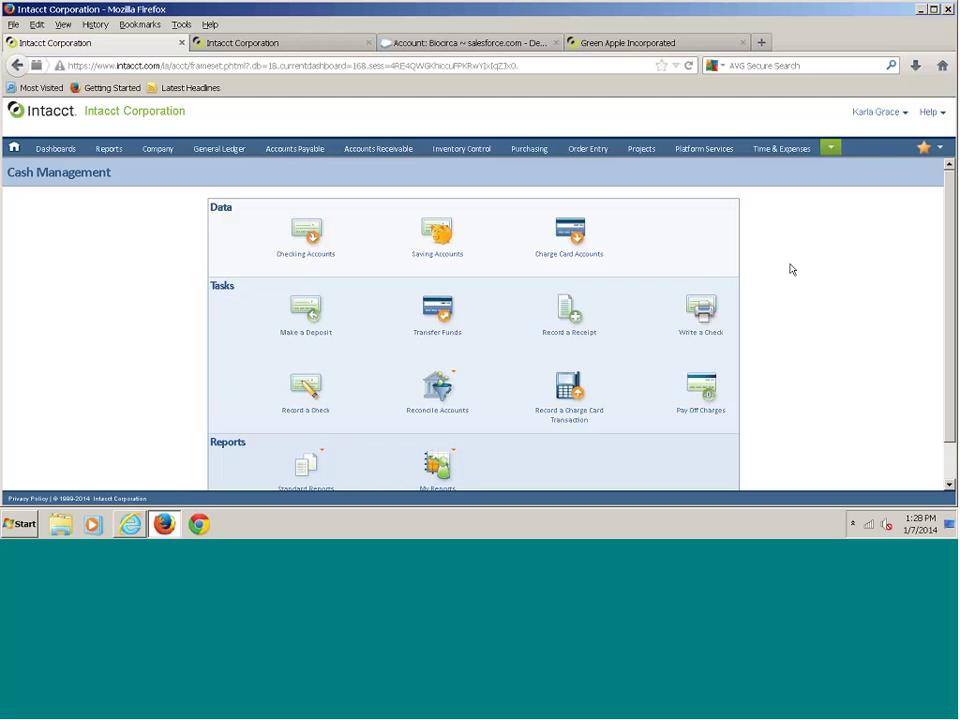
mouse_move(442, 390)
Switch to Salesforce and examine the Biocirca account's details, opportunities, sales quotes and sales orders.
left_click(418, 45)
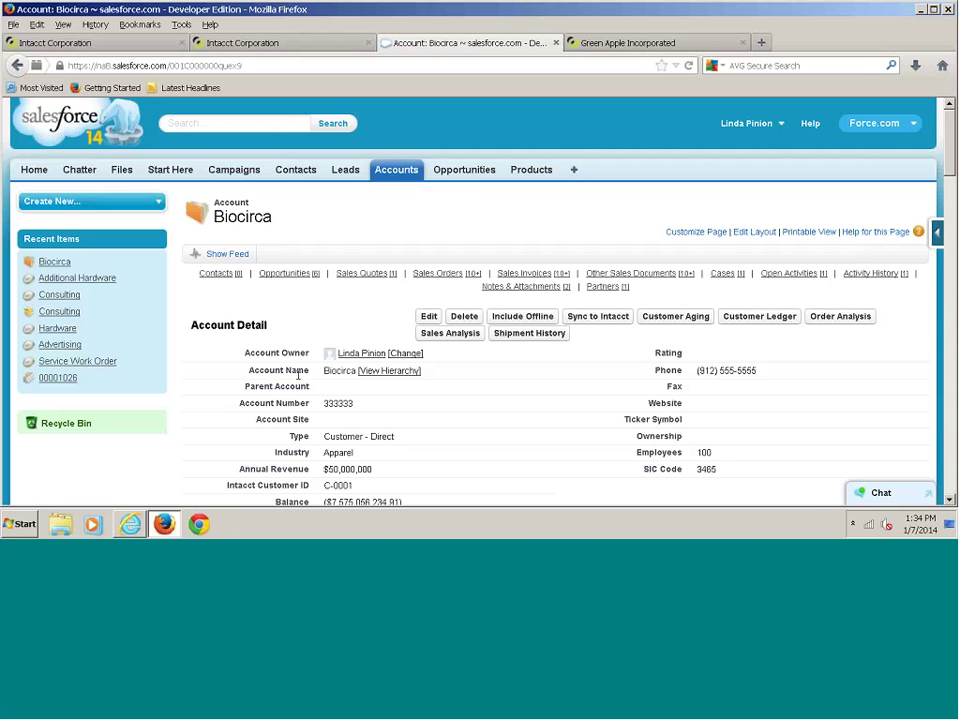
scroll(424, 486, "down", 2)
scroll(424, 486, "down", 1)
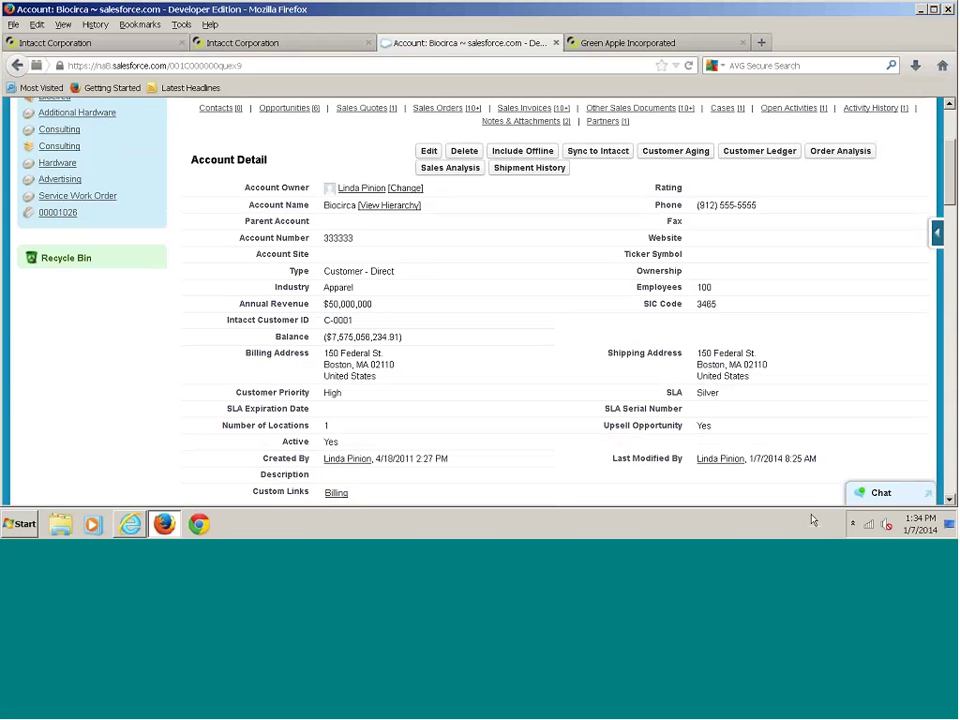
scroll(144, 420, "down", 5)
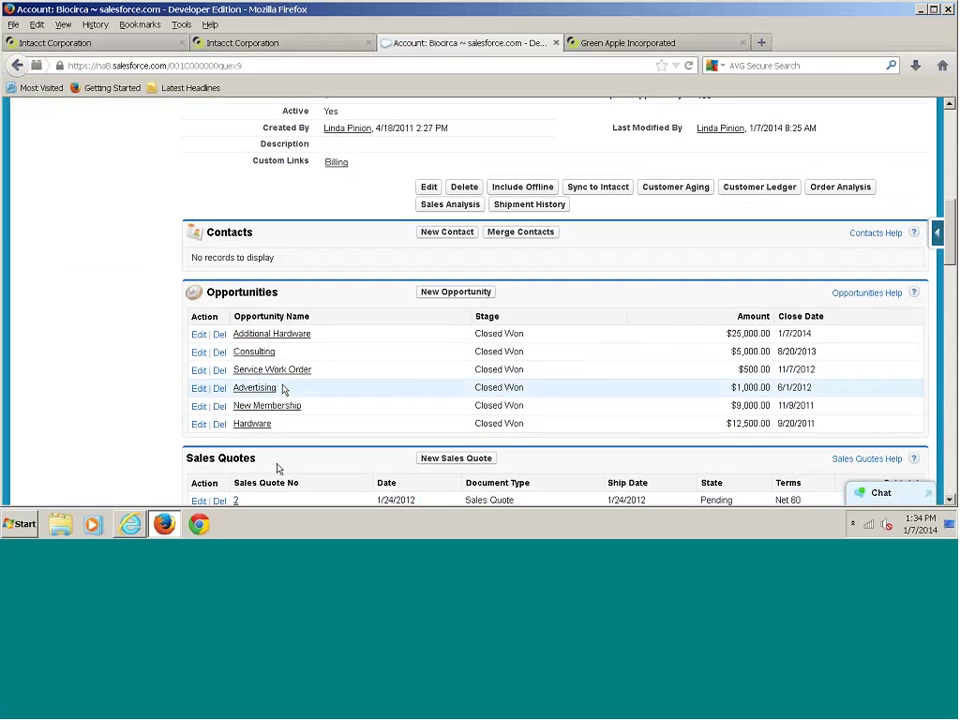
scroll(280, 472, "down", 4)
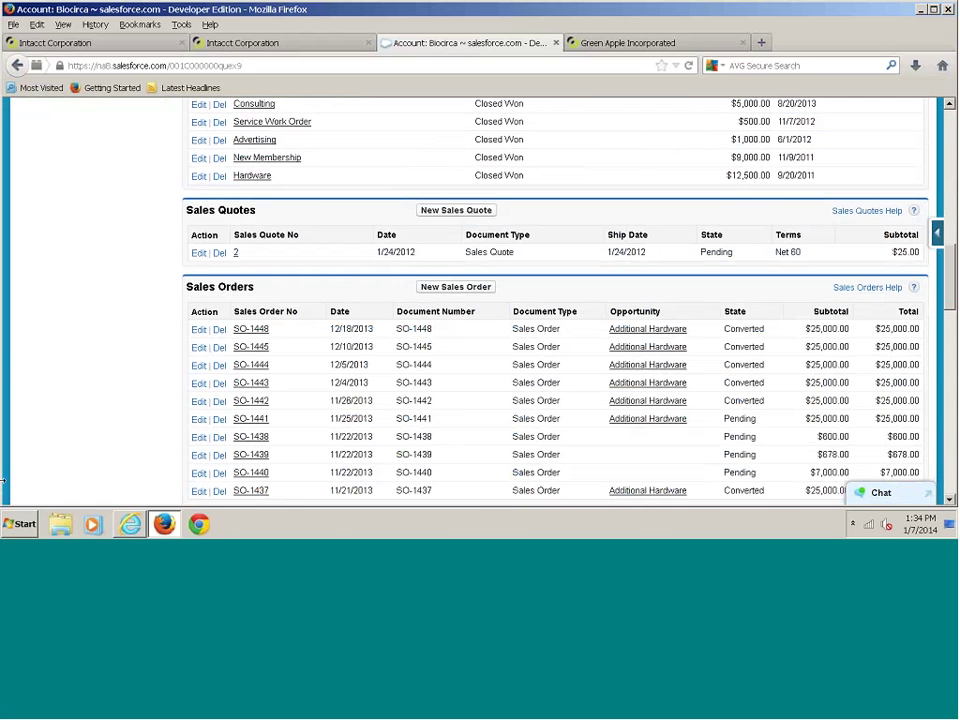
scroll(66, 313, "up", 5)
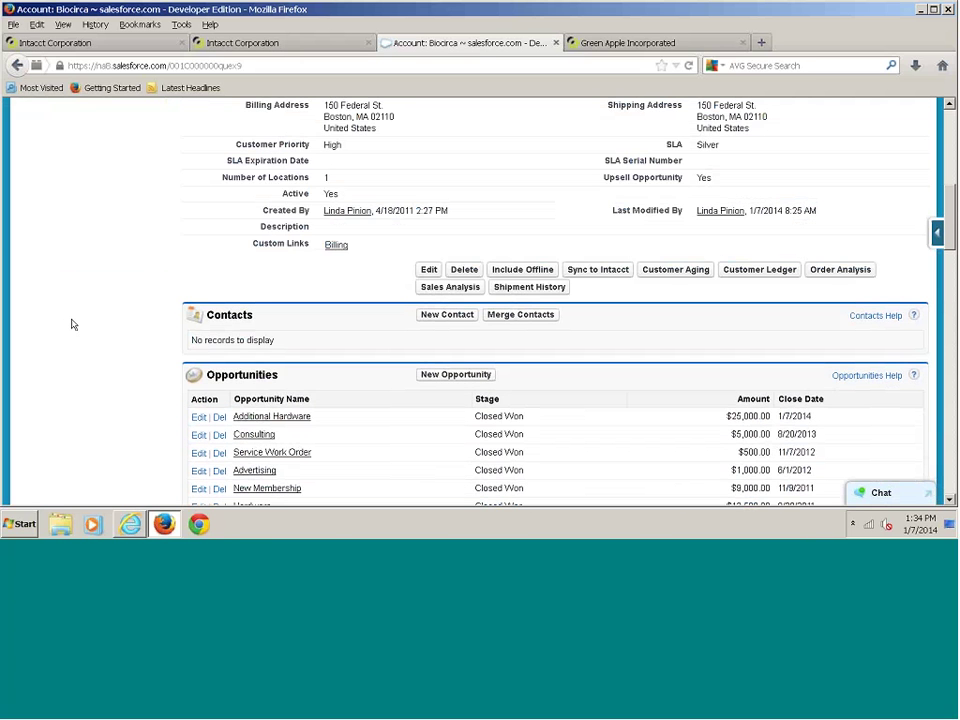
scroll(72, 324, "up", 3)
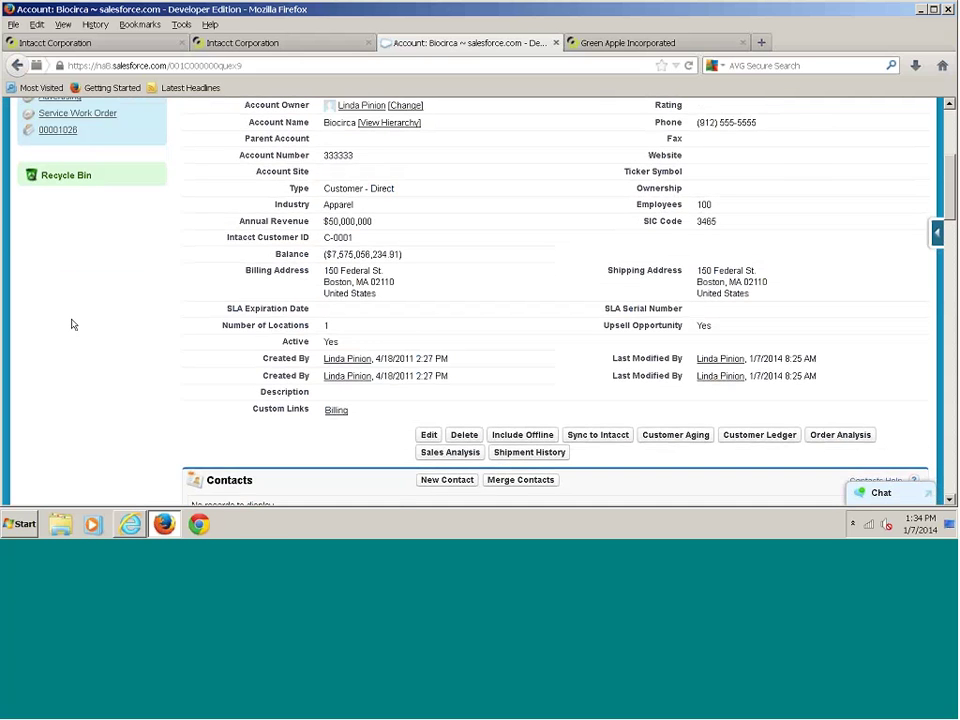
scroll(74, 325, "up", 4)
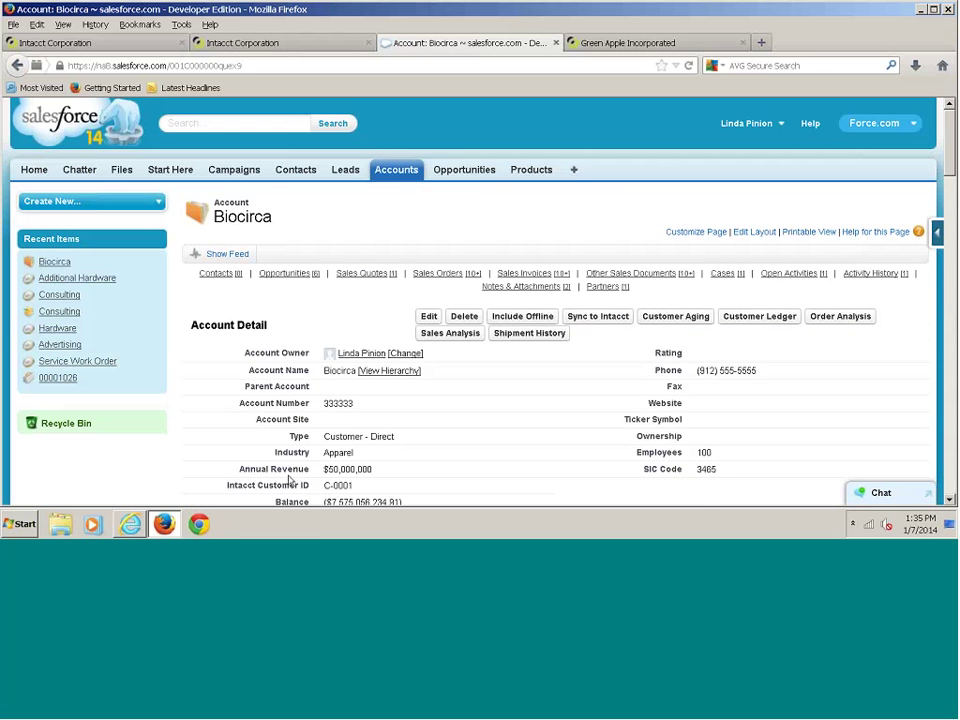
Review the Biocirca account details, open its Additional Hardware opportunity and examine the opportunity's details and products.
scroll(265, 435, "down", 3)
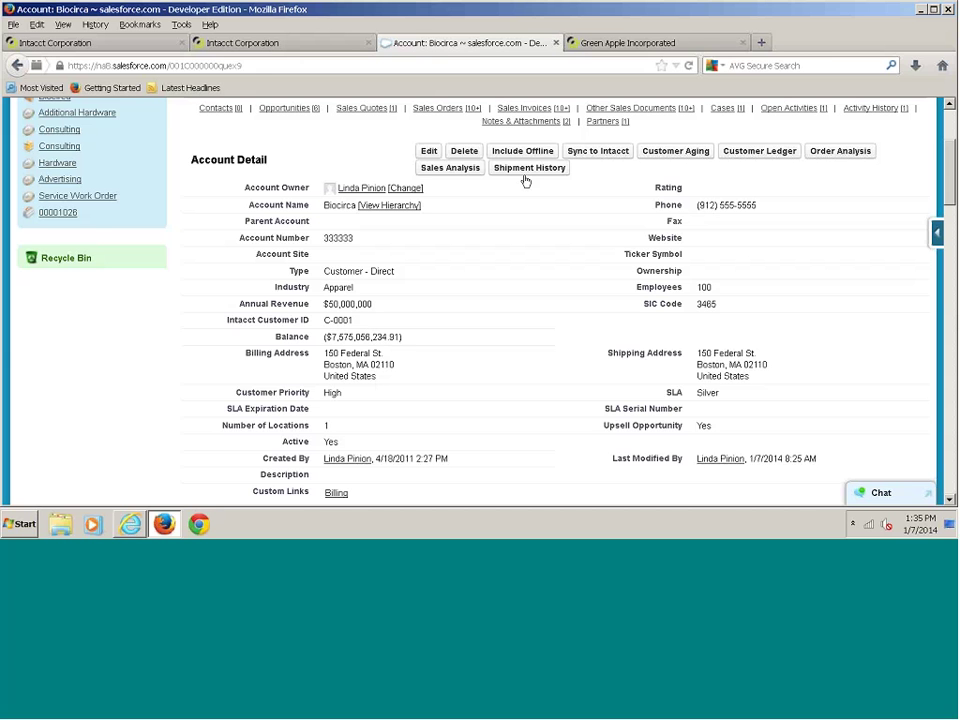
scroll(491, 347, "up", 4)
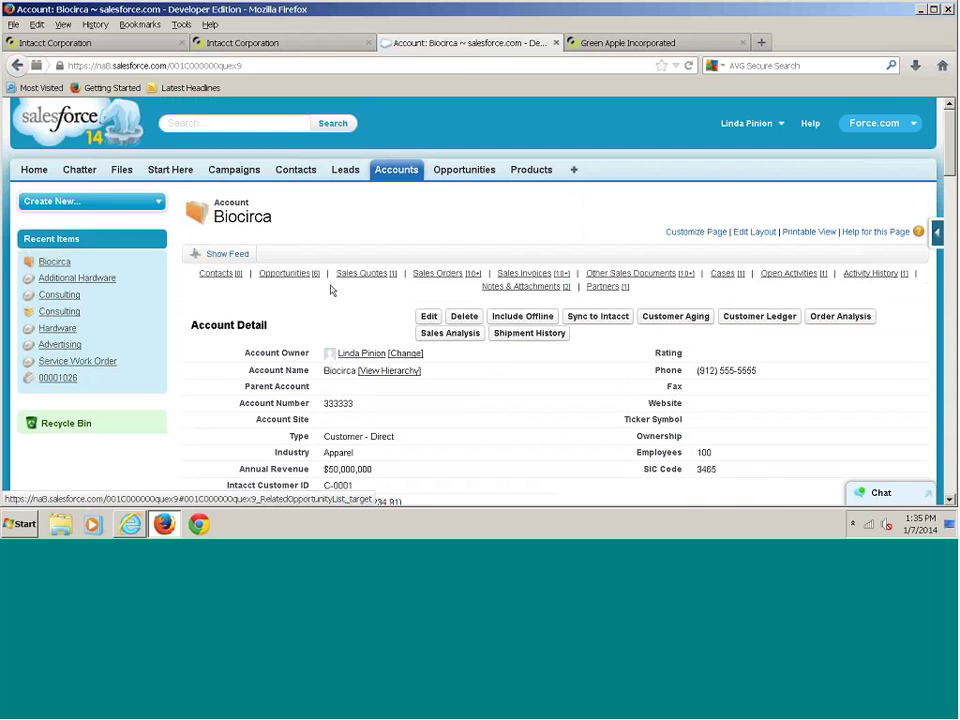
left_click(289, 276)
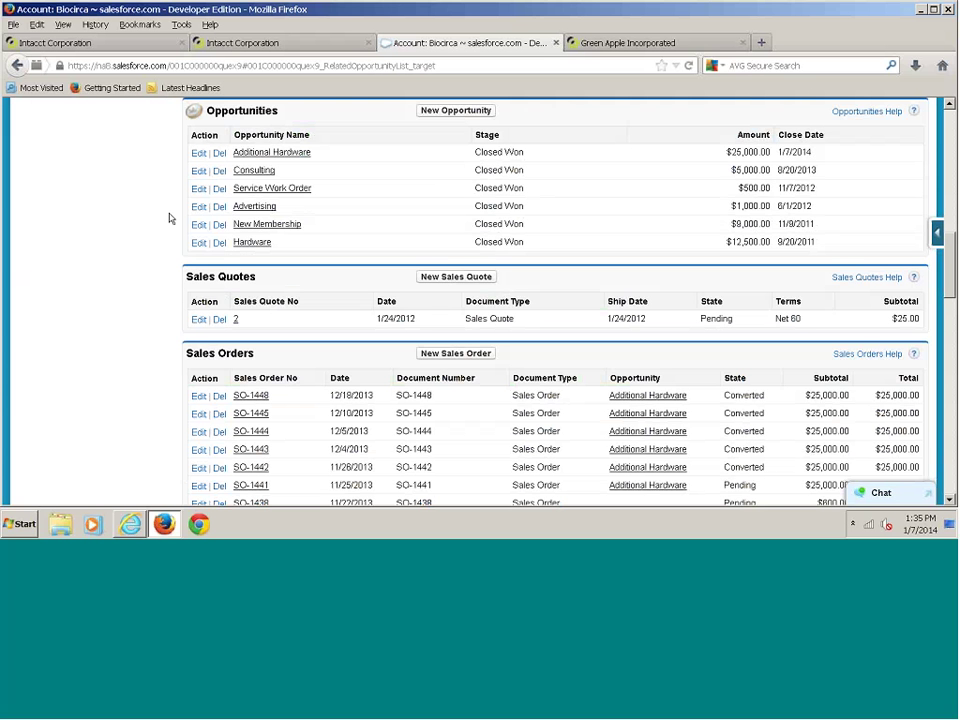
left_click(262, 153)
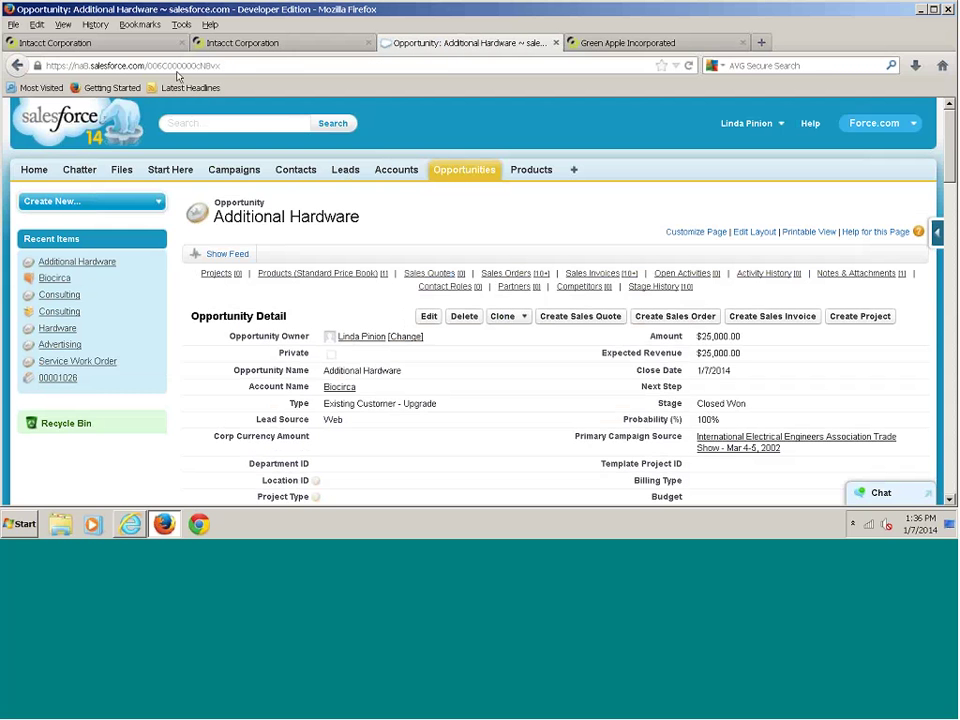
scroll(193, 430, "down", 5)
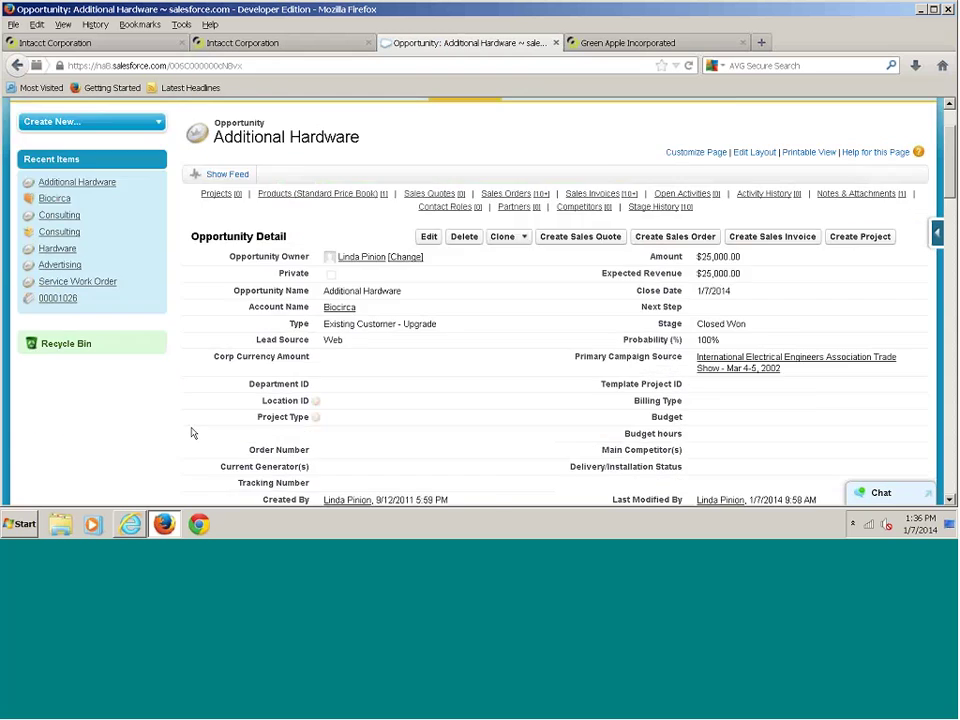
scroll(193, 430, "down", 3)
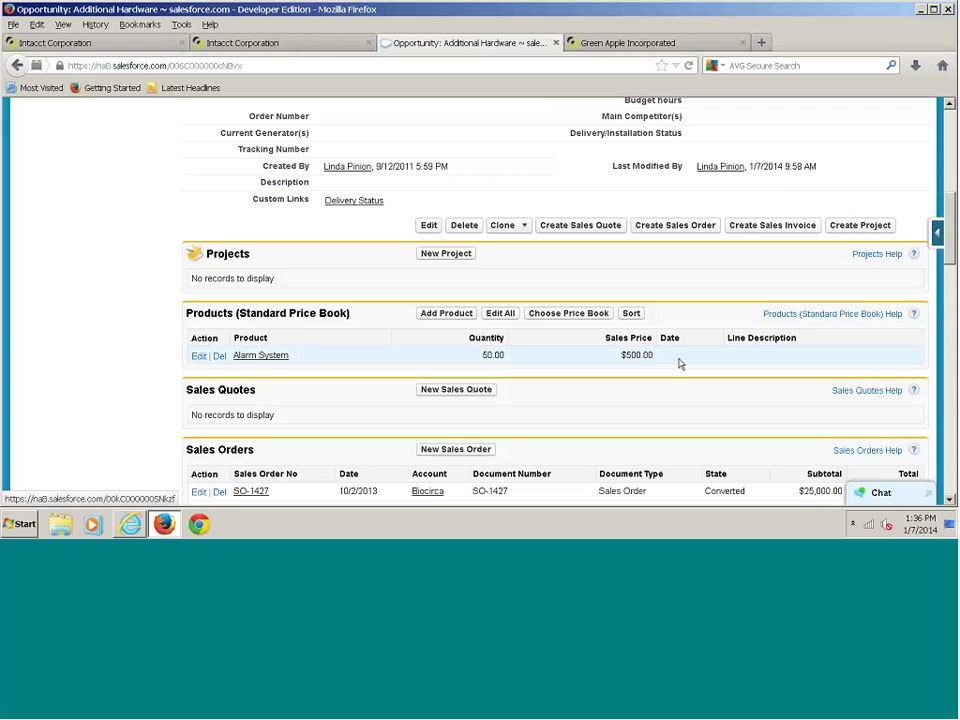
Browse the products that can be added to the Additional Hardware opportunity and return without adding any.
left_click(440, 313)
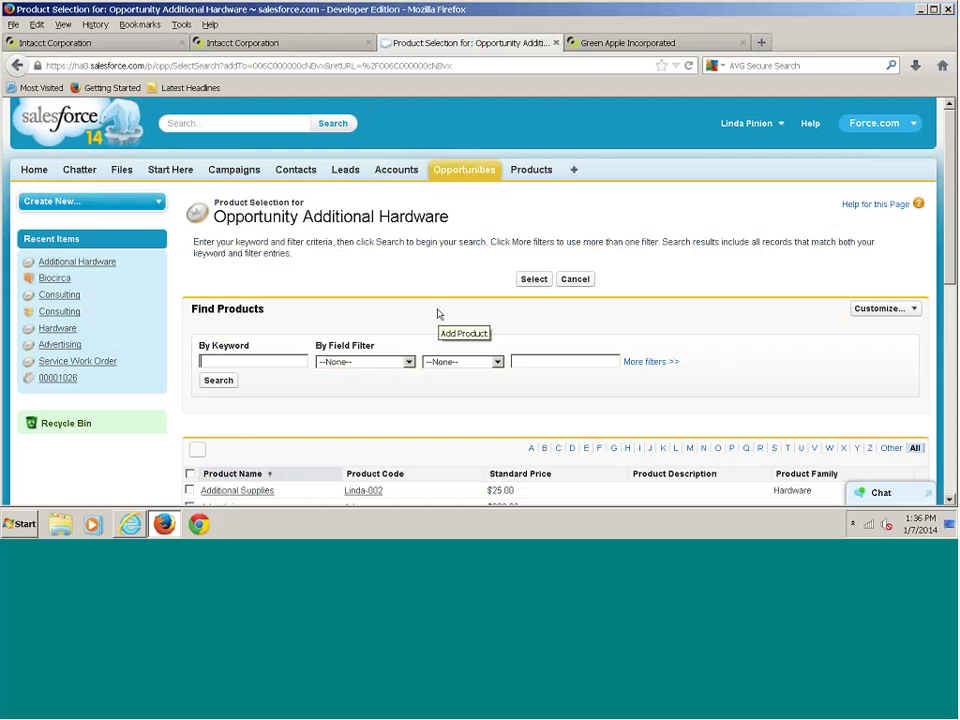
scroll(238, 441, "down", 1)
scroll(238, 441, "down", 5)
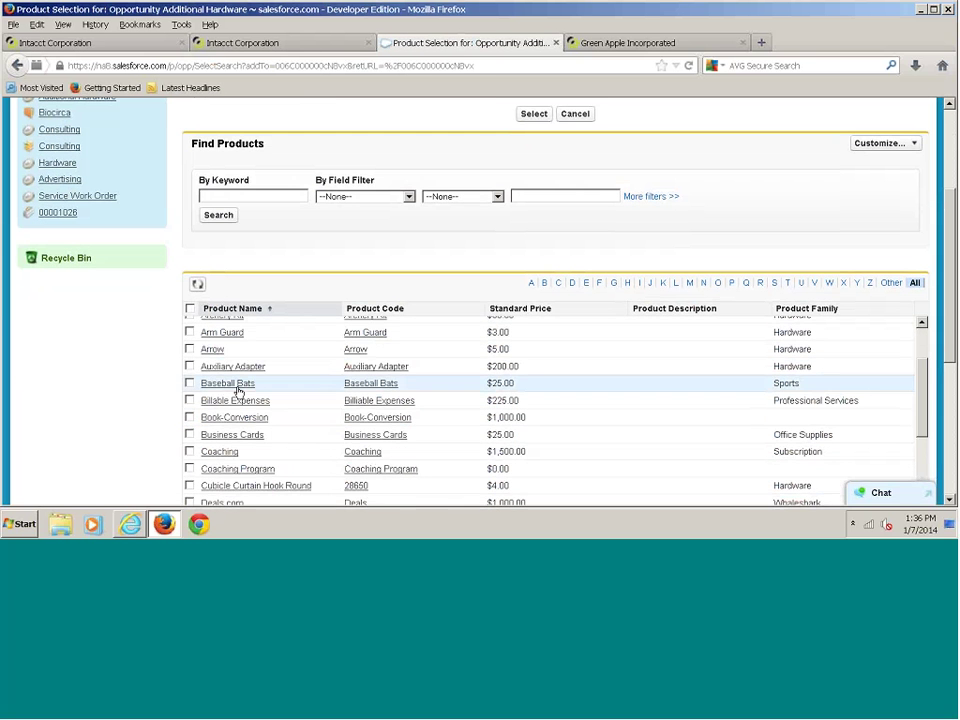
scroll(228, 500, "down", 1)
scroll(231, 443, "down", 3)
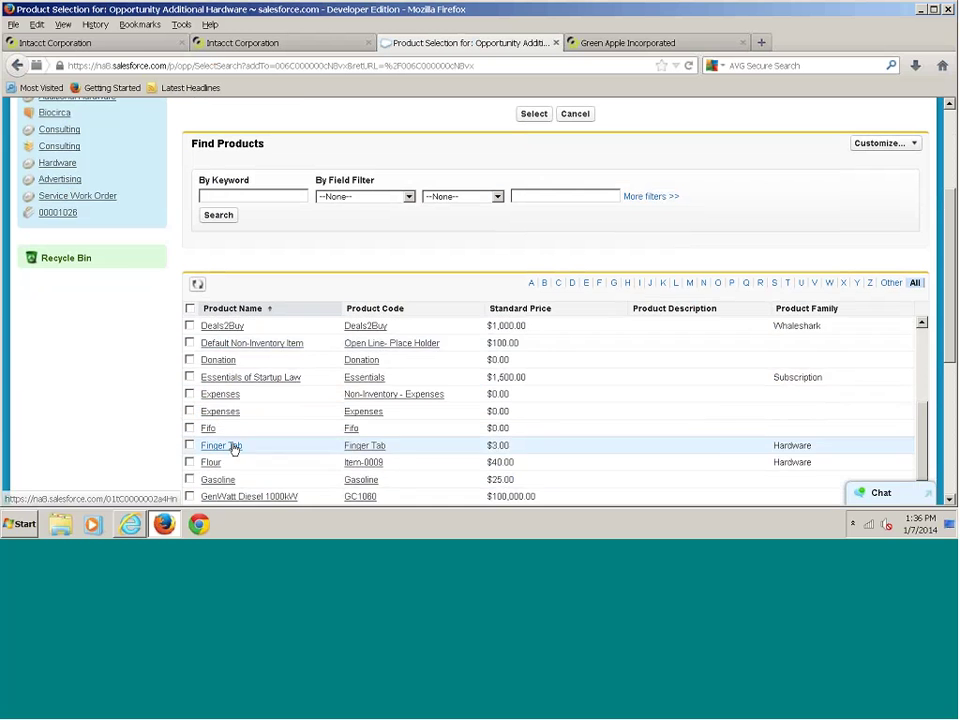
scroll(256, 464, "up", 3)
scroll(258, 467, "up", 4)
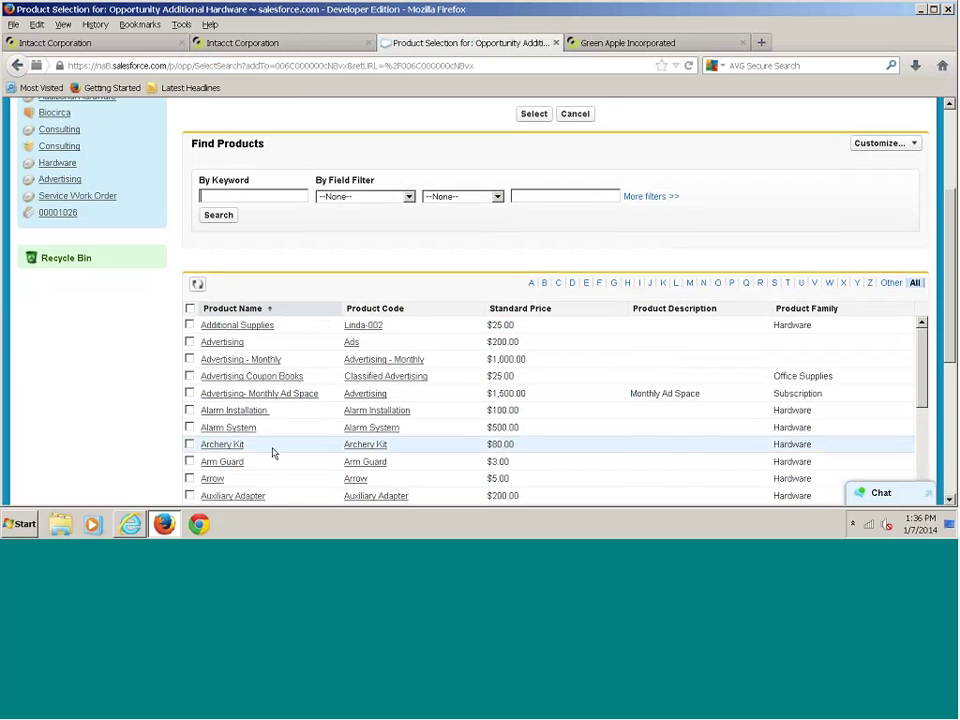
scroll(469, 314, "up", 3)
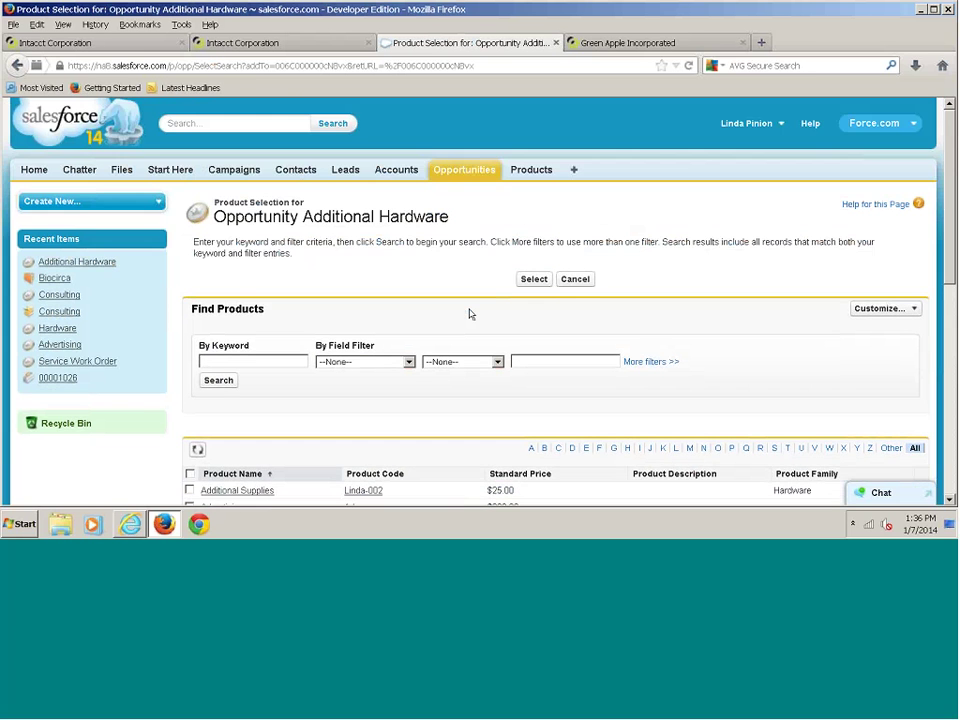
left_click(575, 279)
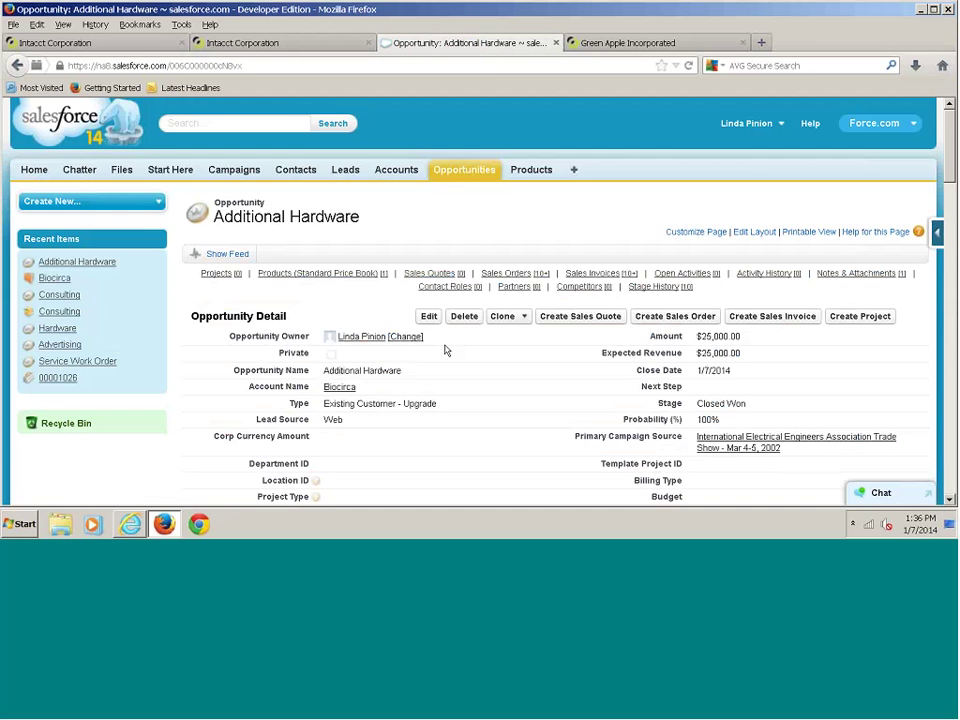
Create a sales order from the Additional Hardware opportunity with USD as transaction currency, post it and close the order window.
scroll(177, 467, "down", 6)
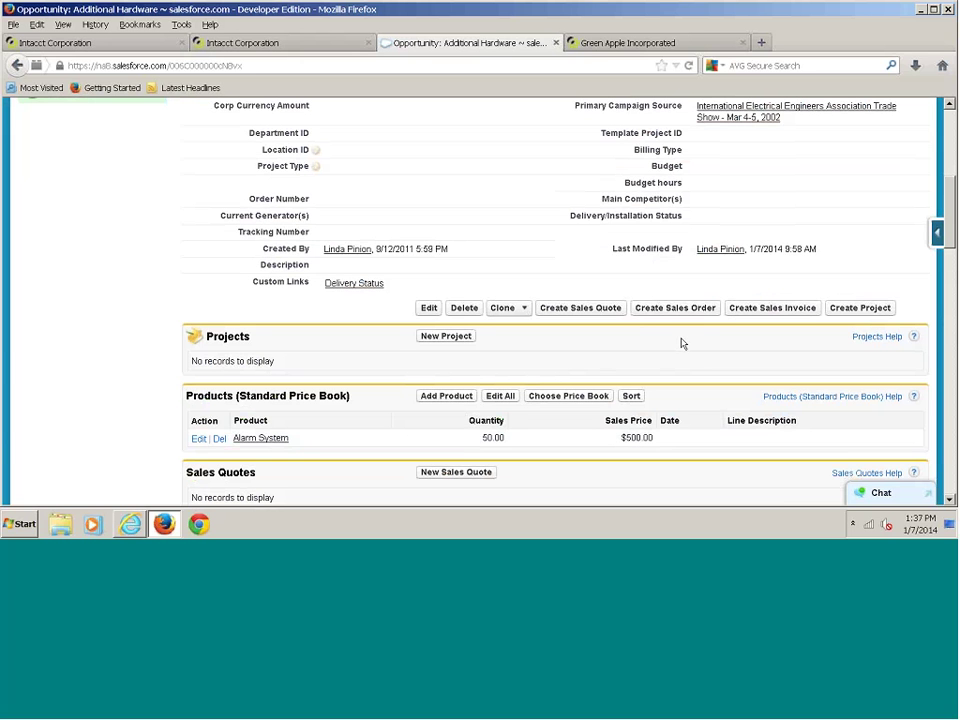
left_click(665, 312)
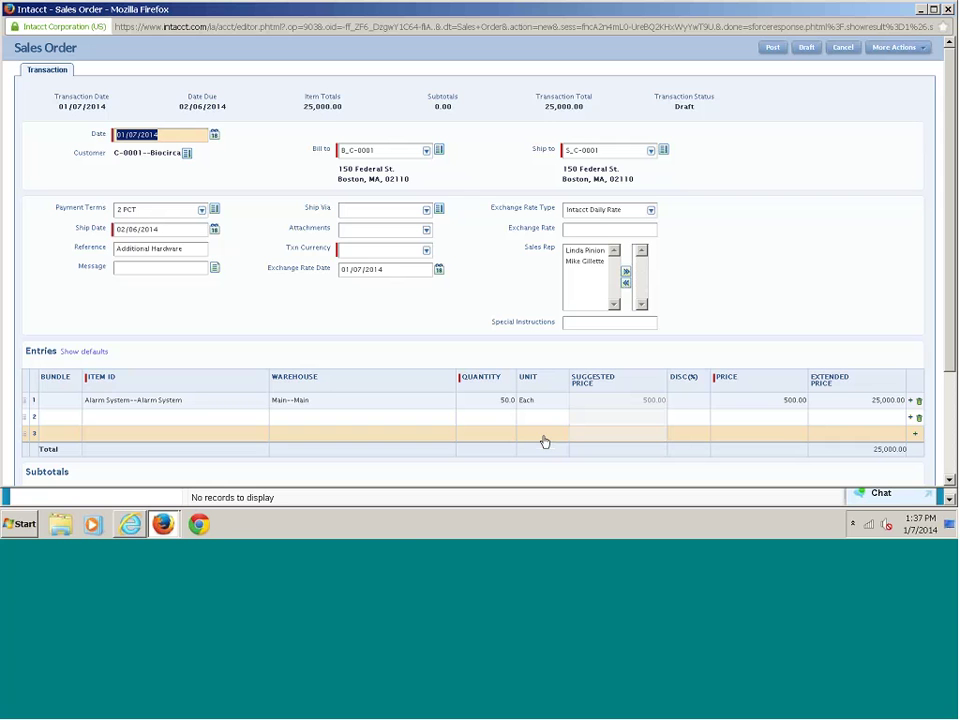
left_click(422, 250)
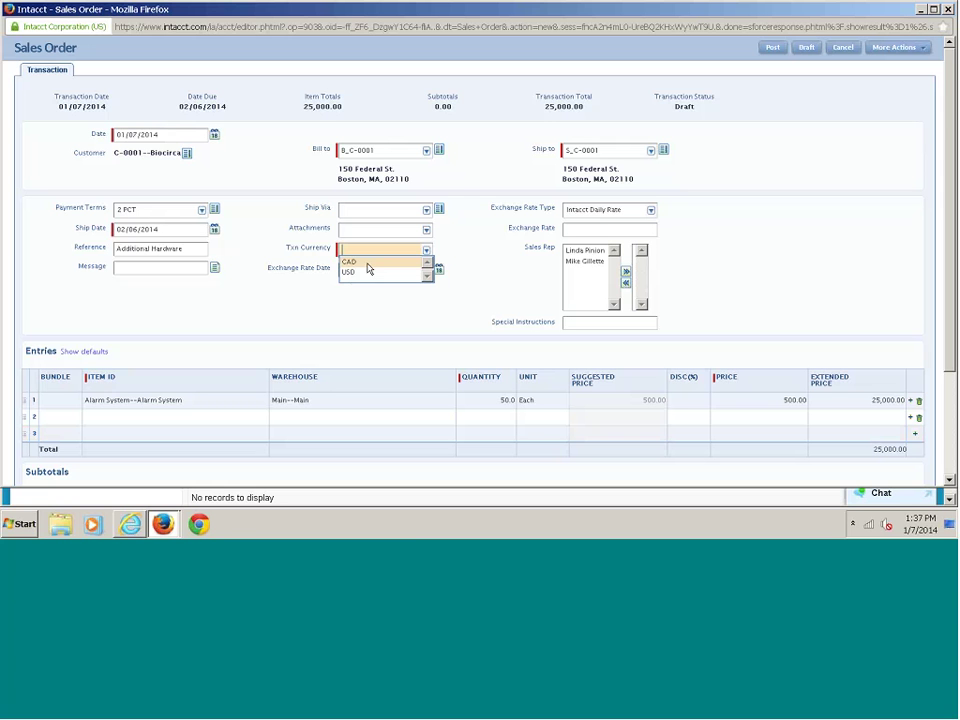
left_click(358, 272)
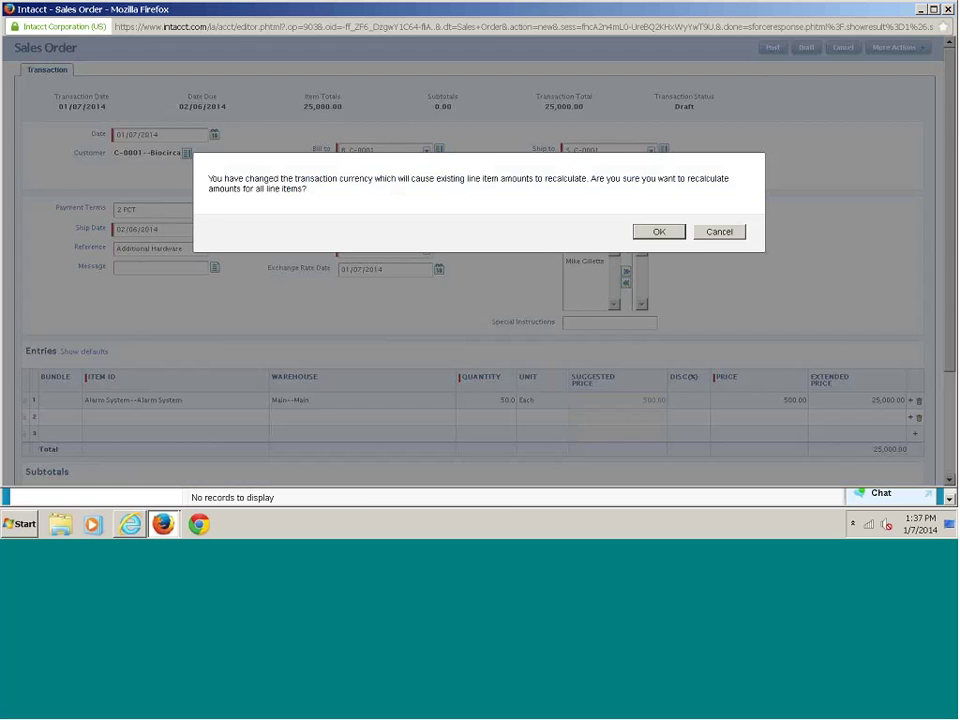
left_click(659, 231)
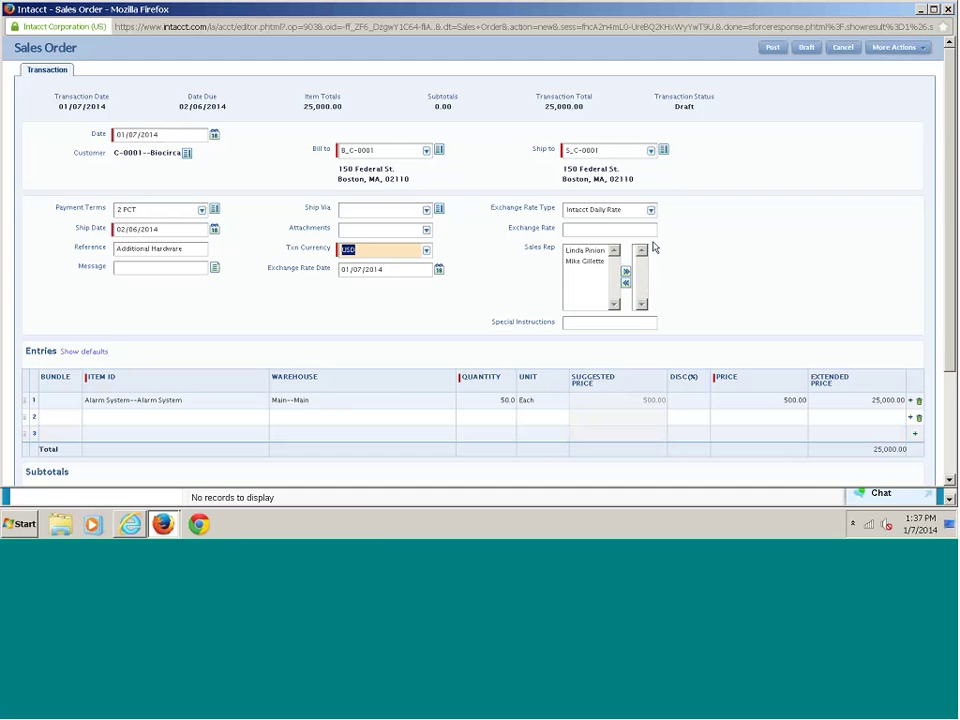
left_click(643, 125)
left_click(772, 47)
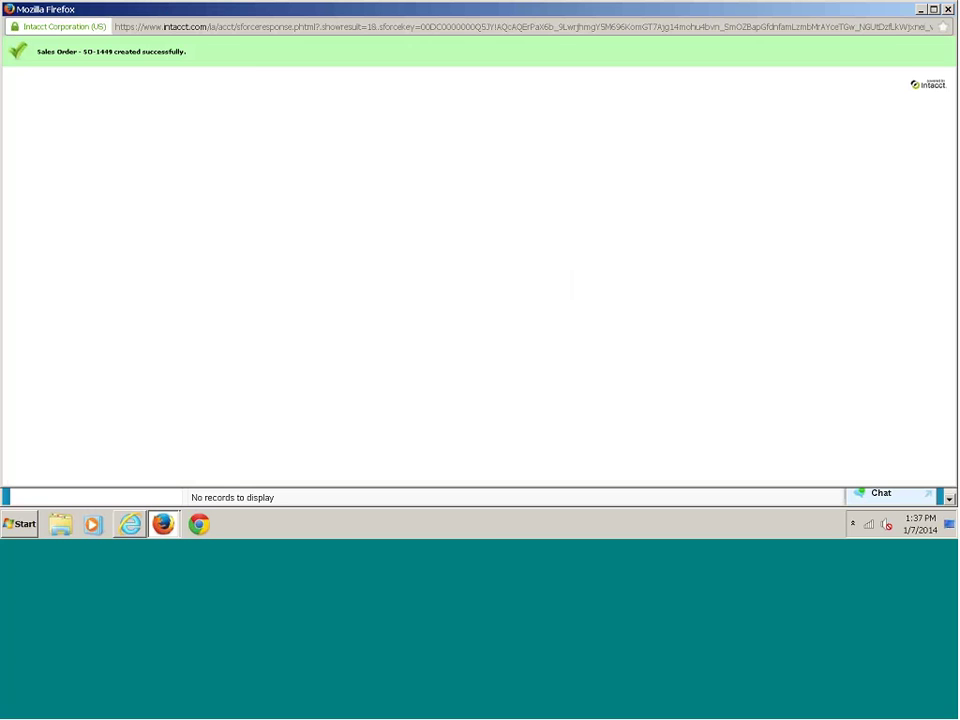
left_click(948, 9)
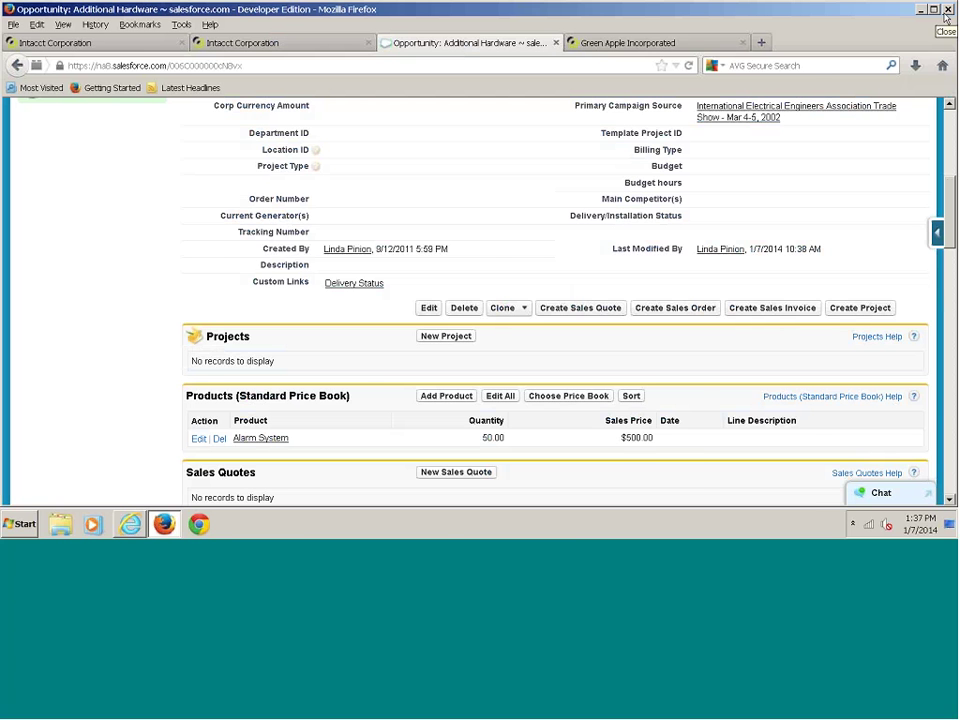
Show the opportunity's complete sales order list, open the order dated 1/7/2014 and examine its details, items and totals.
scroll(171, 470, "down", 5)
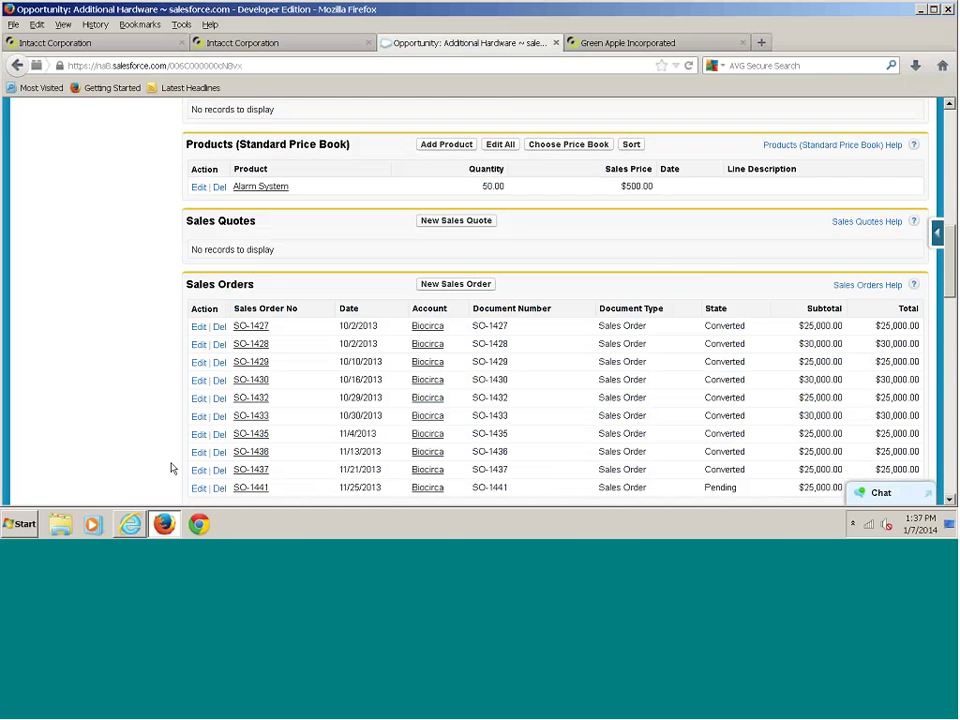
scroll(171, 465, "down", 3)
left_click(304, 432)
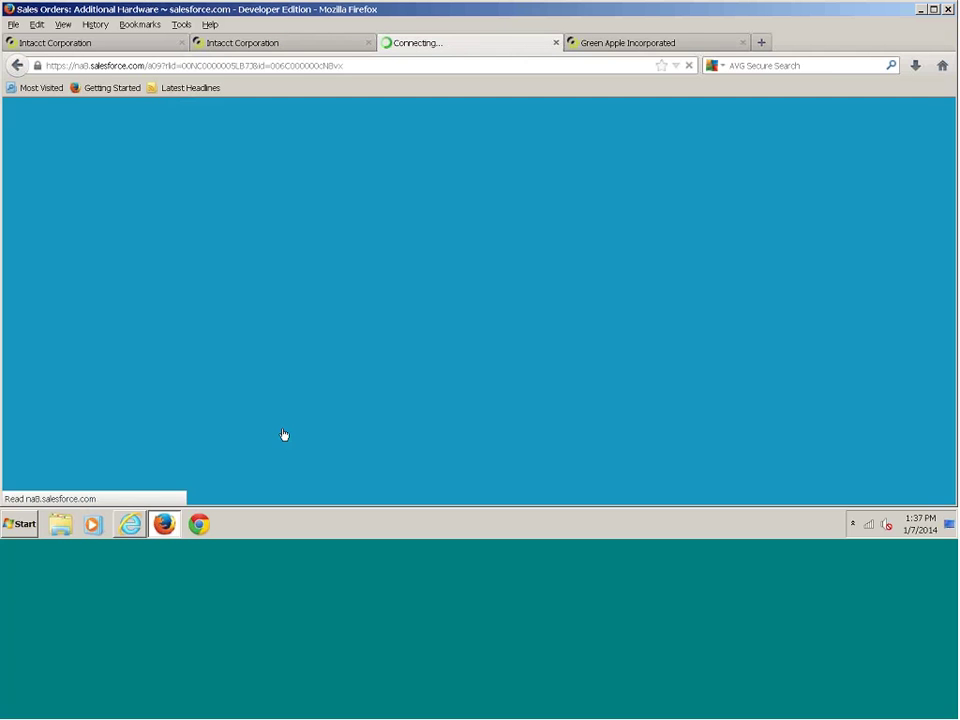
scroll(270, 425, "down", 3)
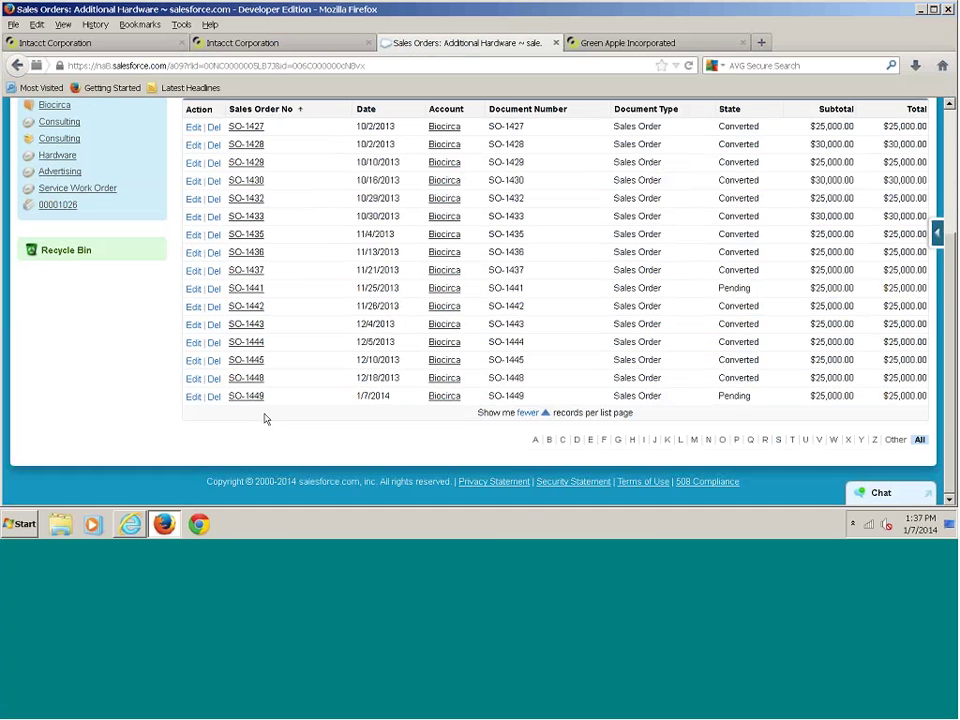
left_click(258, 398)
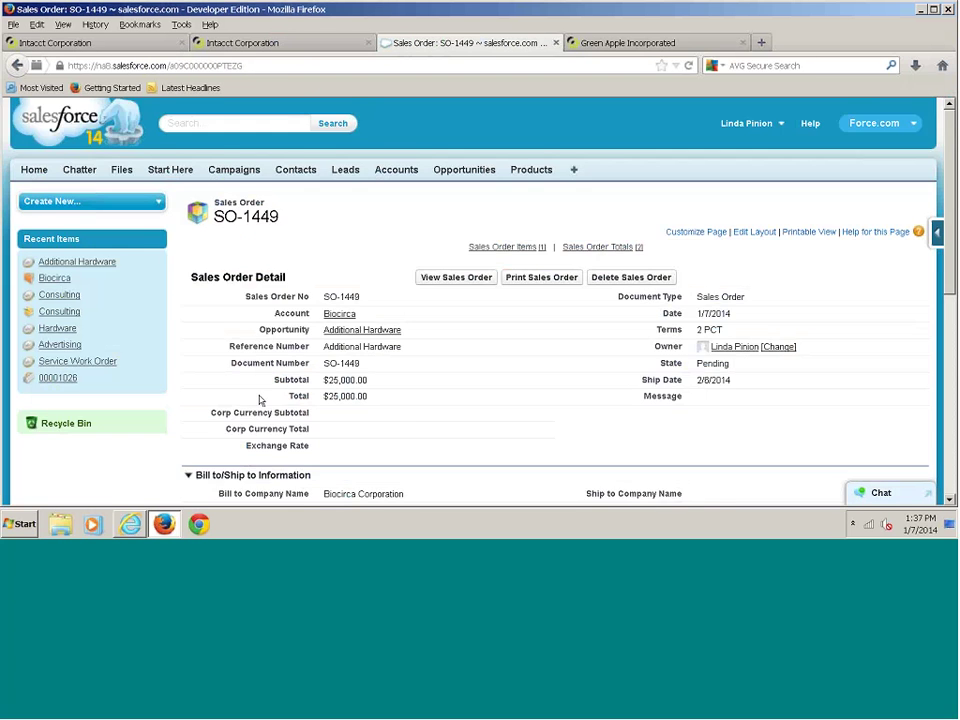
scroll(128, 465, "down", 3)
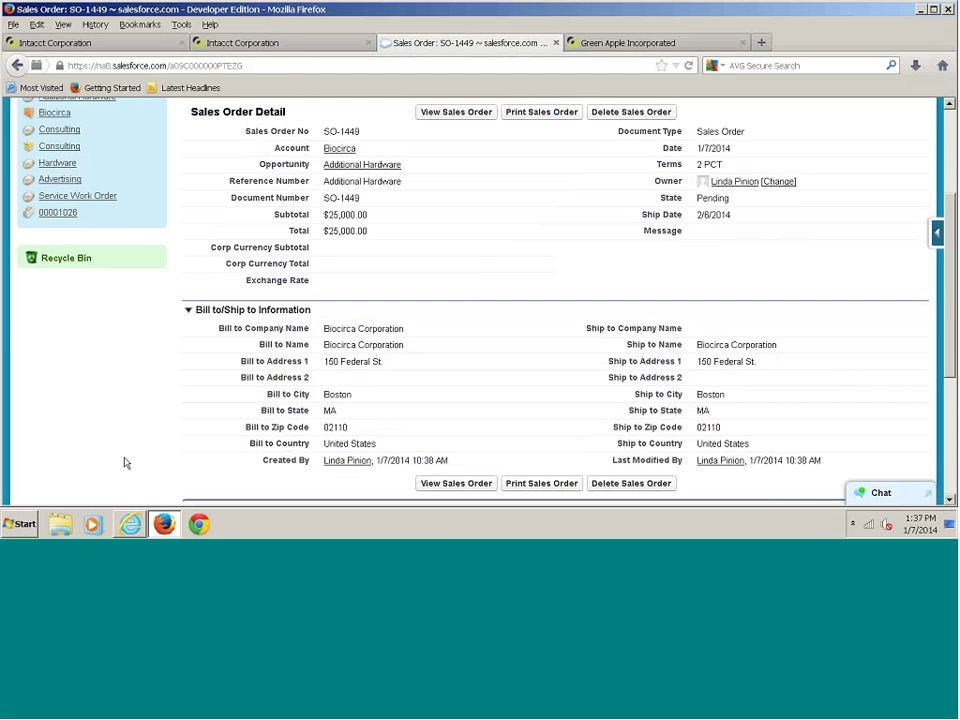
scroll(140, 455, "down", 5)
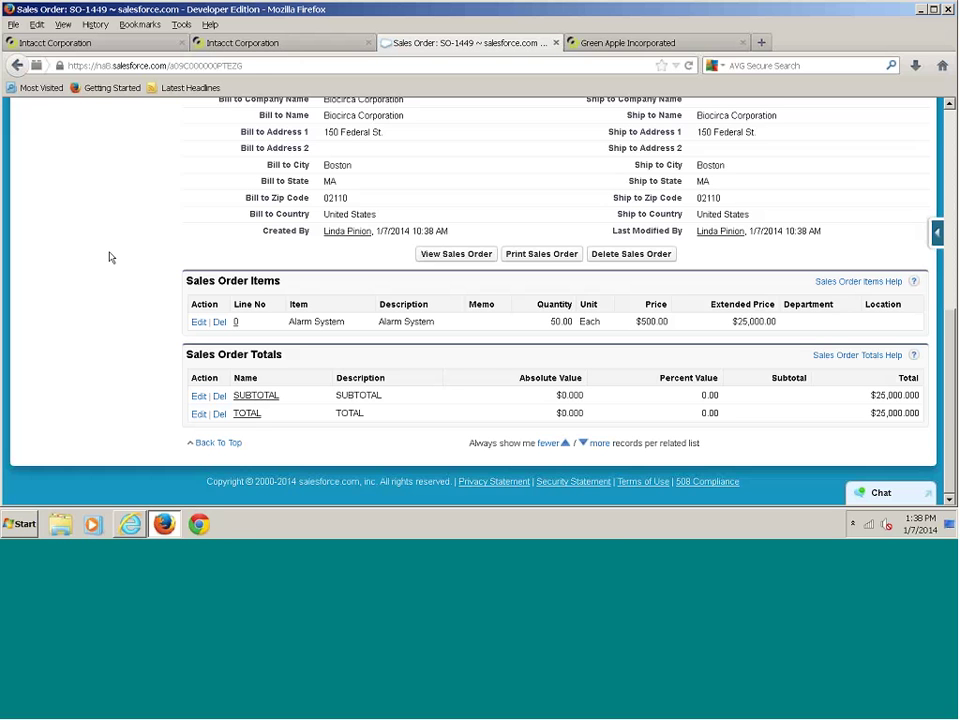
scroll(109, 257, "up", 5)
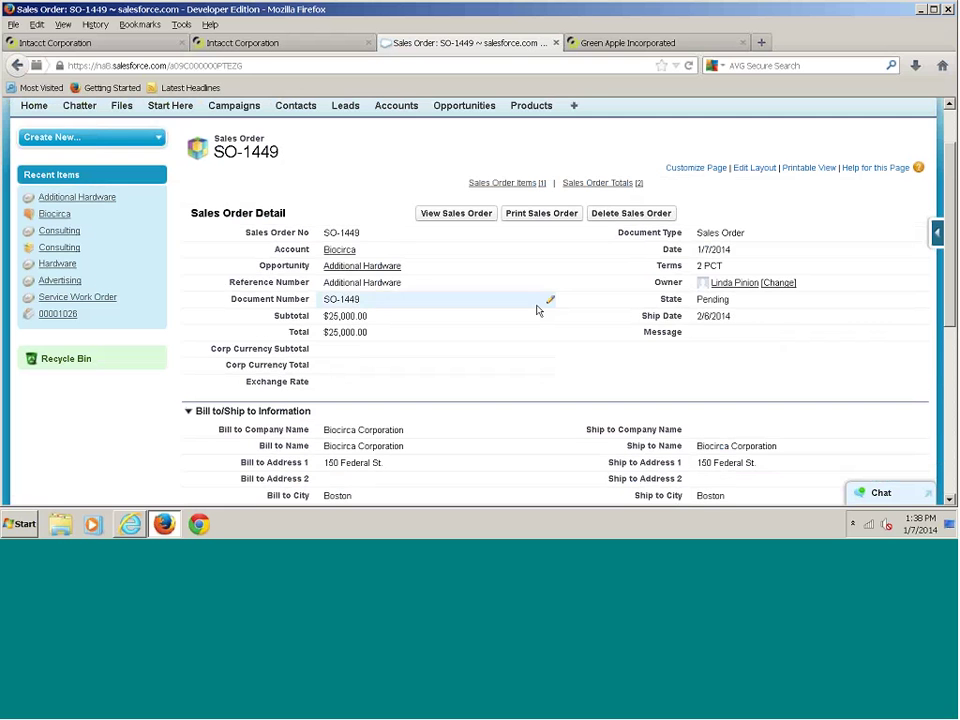
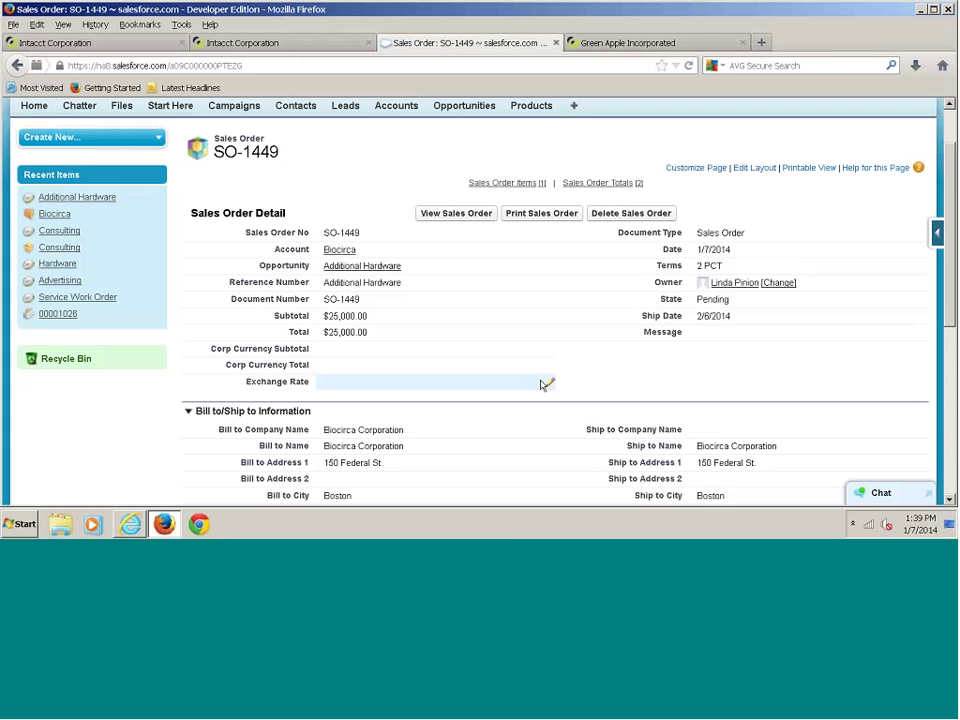
Switch to Intacct and show the list of sales order transactions in Order Entry.
left_click(55, 42)
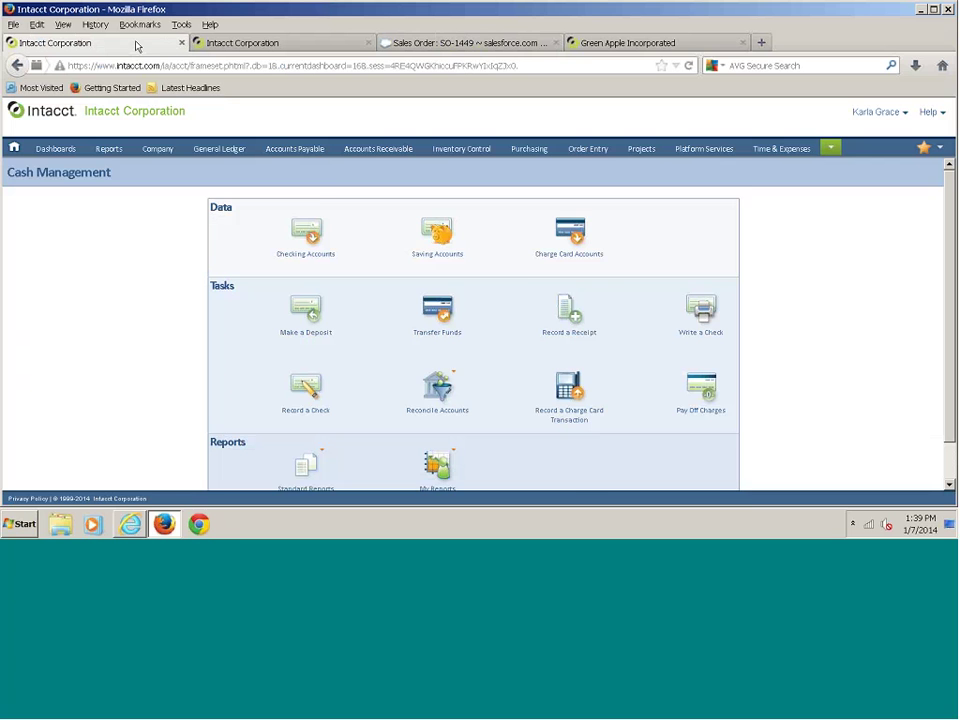
left_click(579, 151)
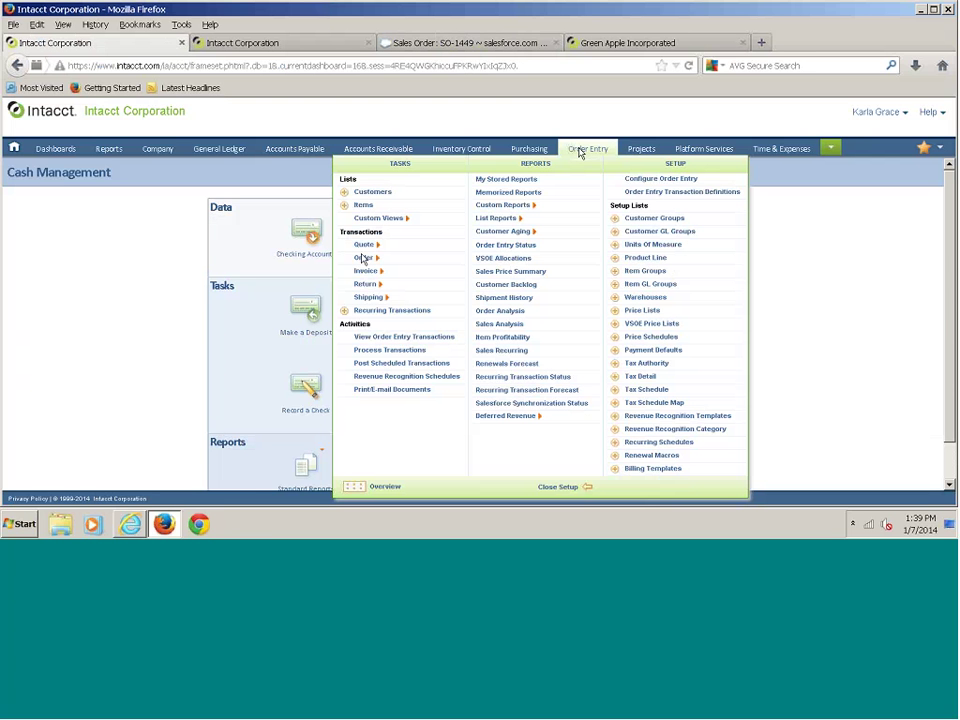
mouse_move(363, 259)
left_click(420, 292)
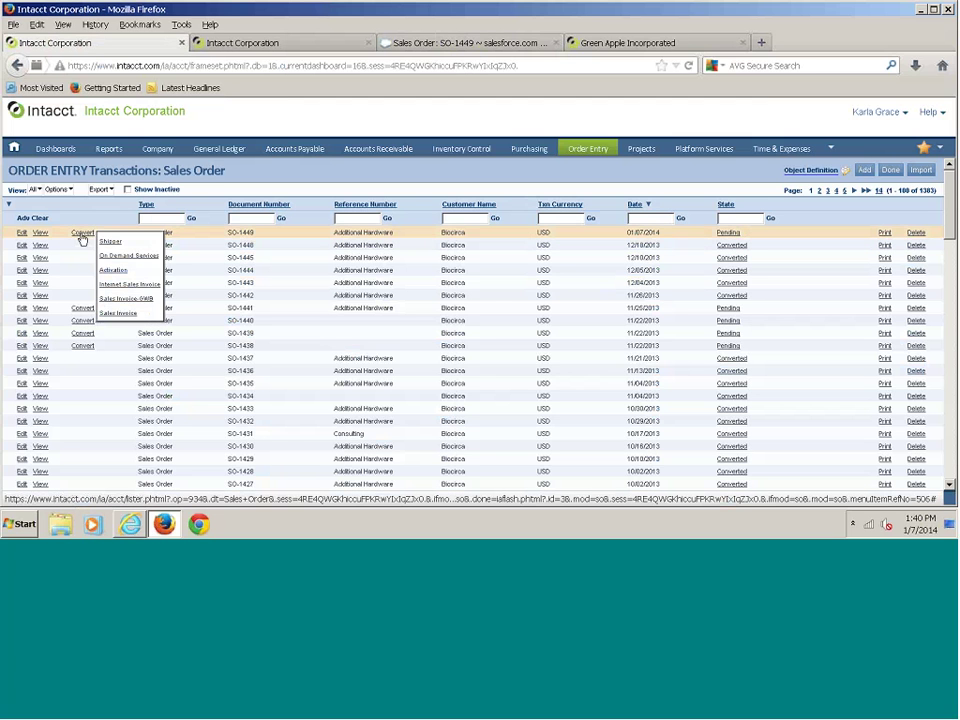
Convert the Biocirca sales order dated 01/07/2014 into a Shipper with UPS as the shipping method and post it.
mouse_move(95, 236)
left_click(110, 243)
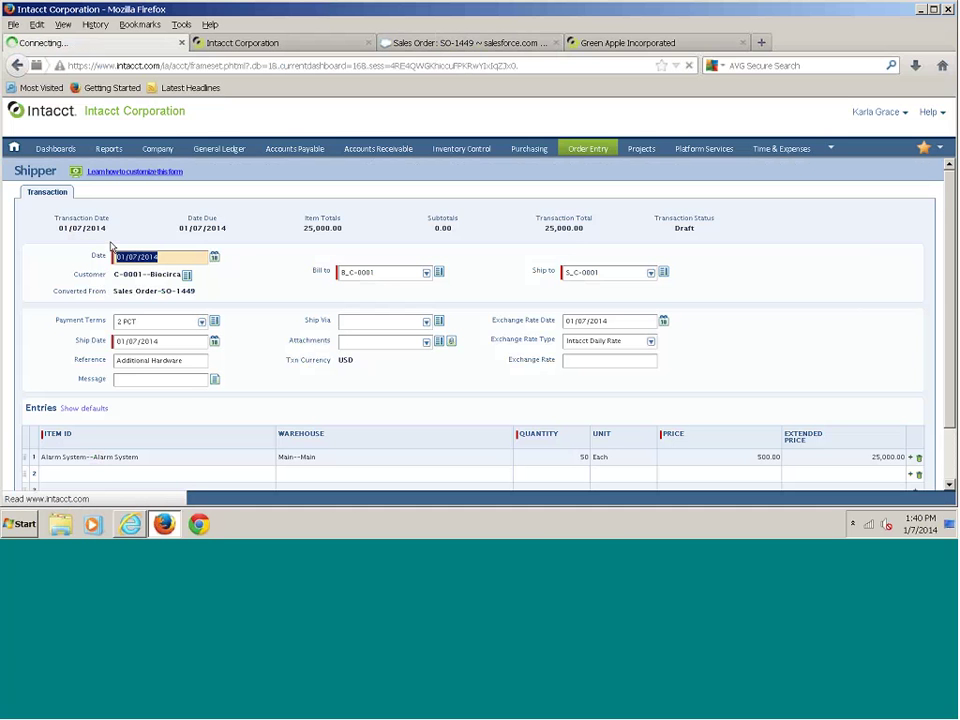
left_click(426, 322)
left_click(370, 363)
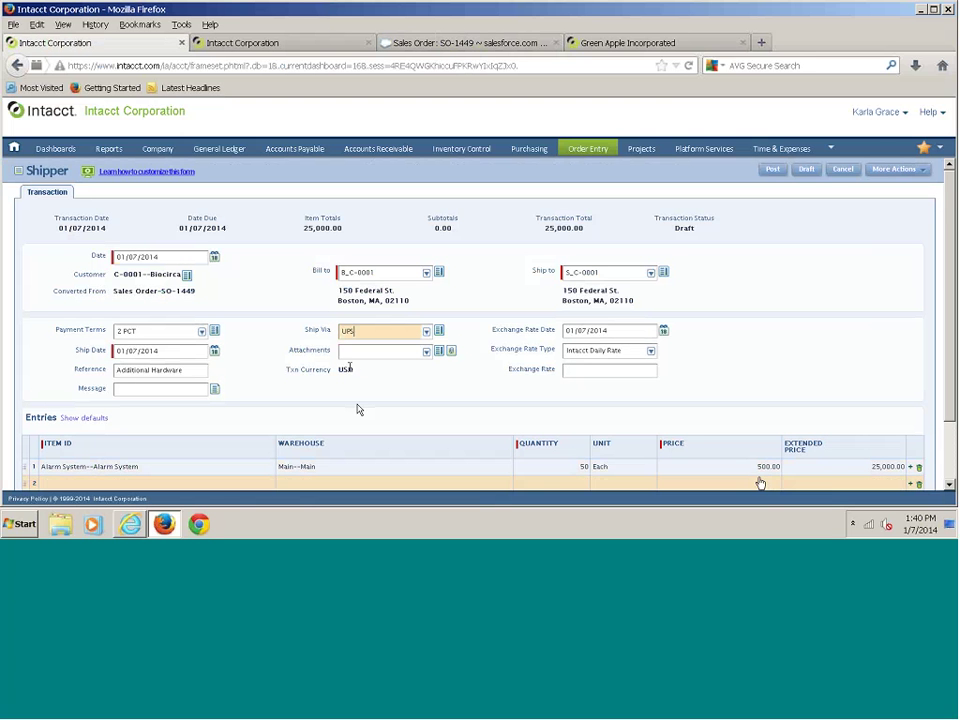
scroll(381, 463, "down", 2)
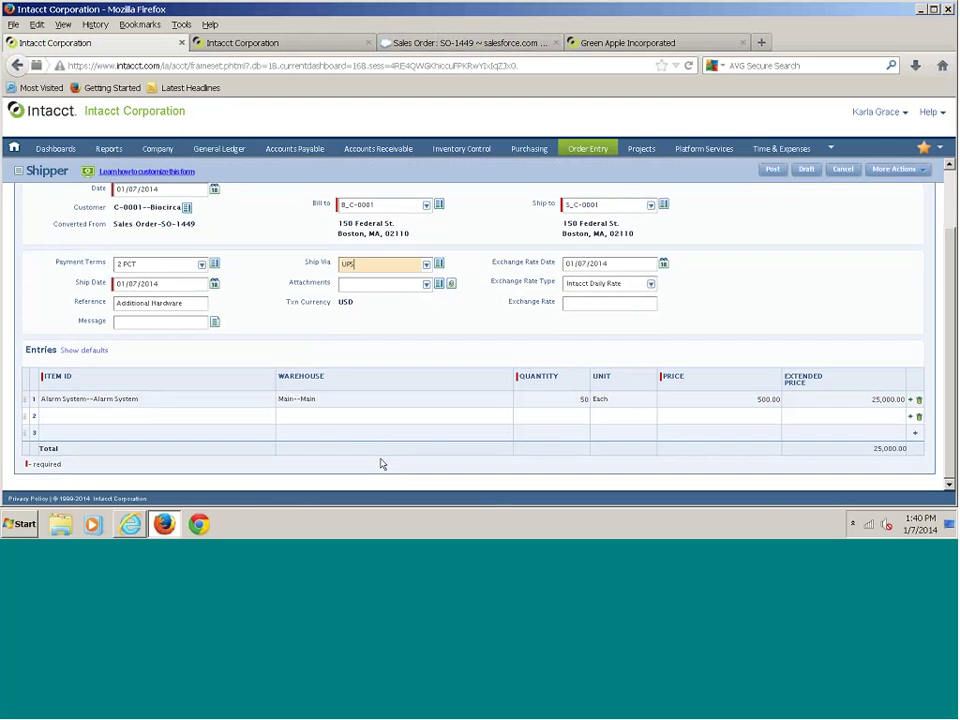
scroll(724, 330, "up", 2)
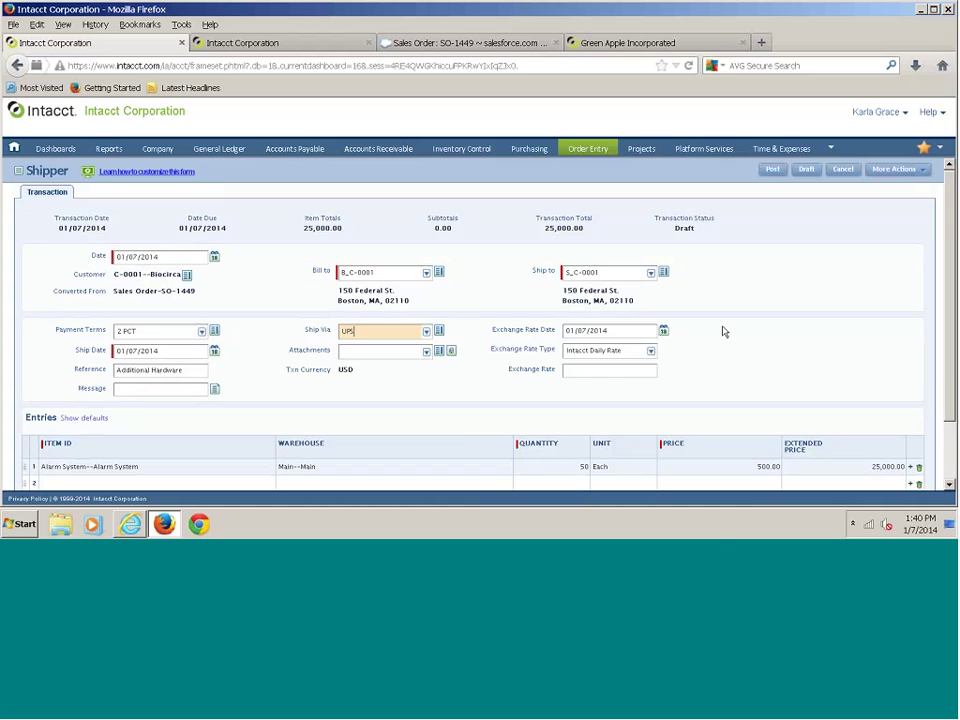
left_click(772, 172)
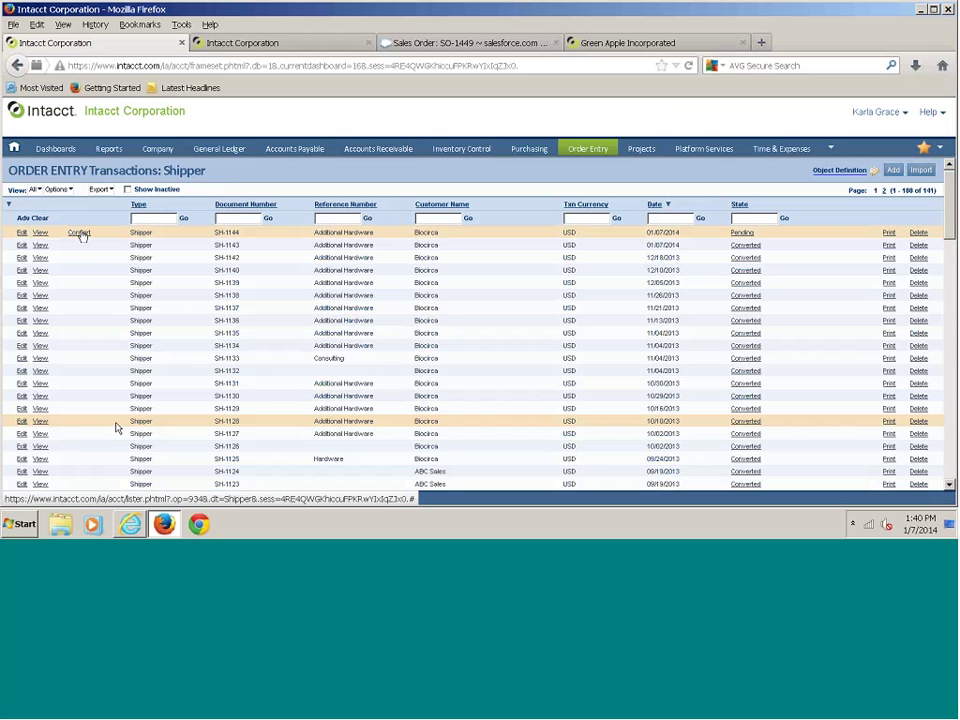
Convert the pending Biocirca shipper dated 01/07/2014 into a Sales Invoice, review its entries and totals, and post it.
left_click(80, 233)
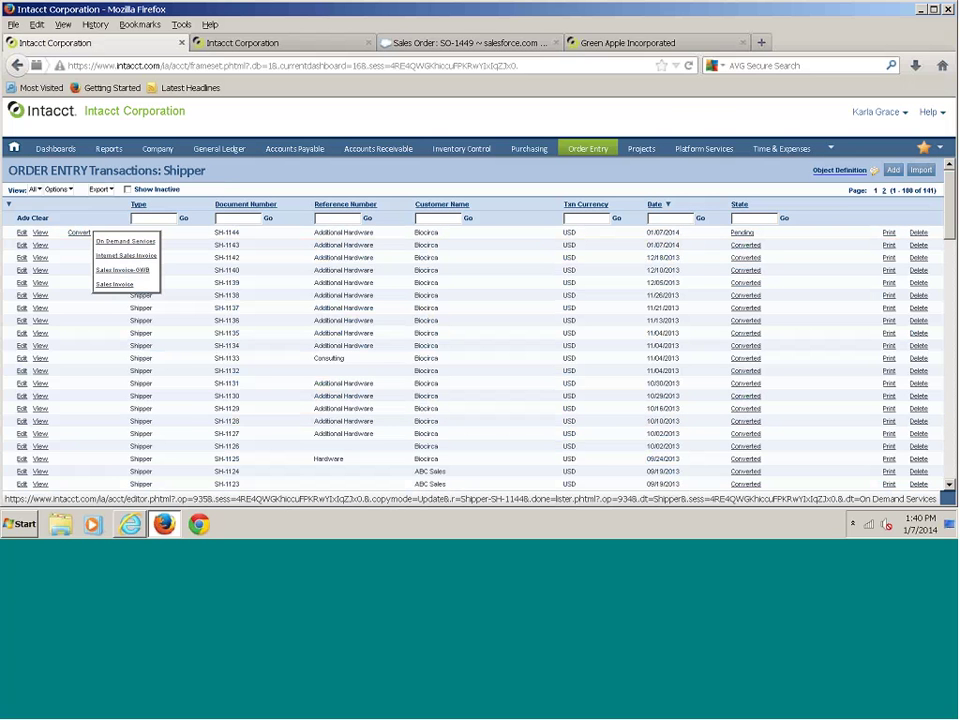
left_click(112, 284)
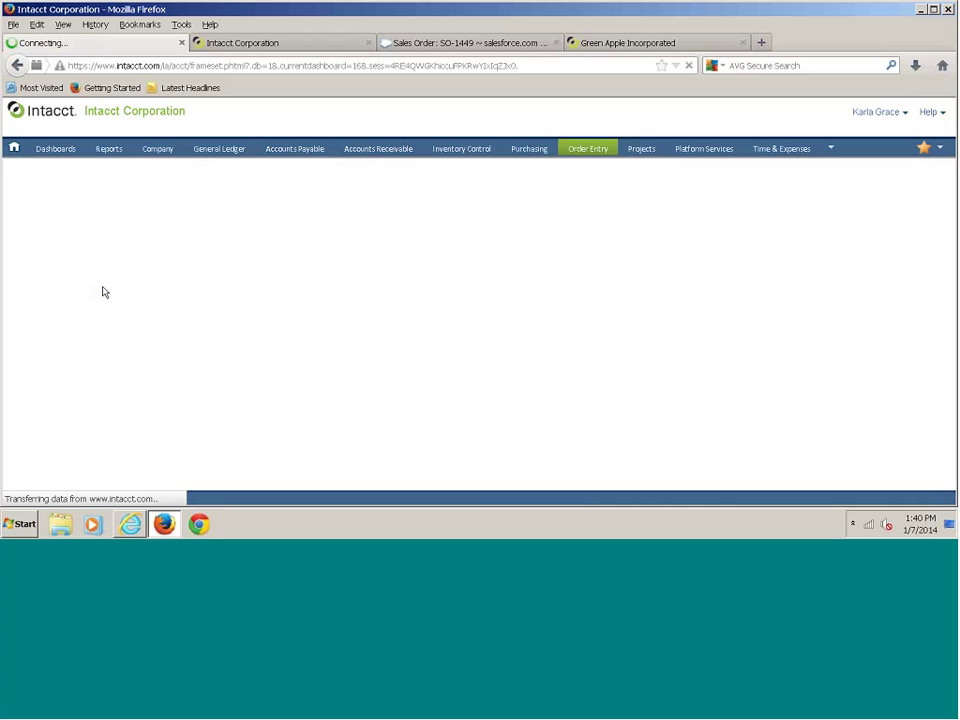
scroll(141, 378, "down", 4)
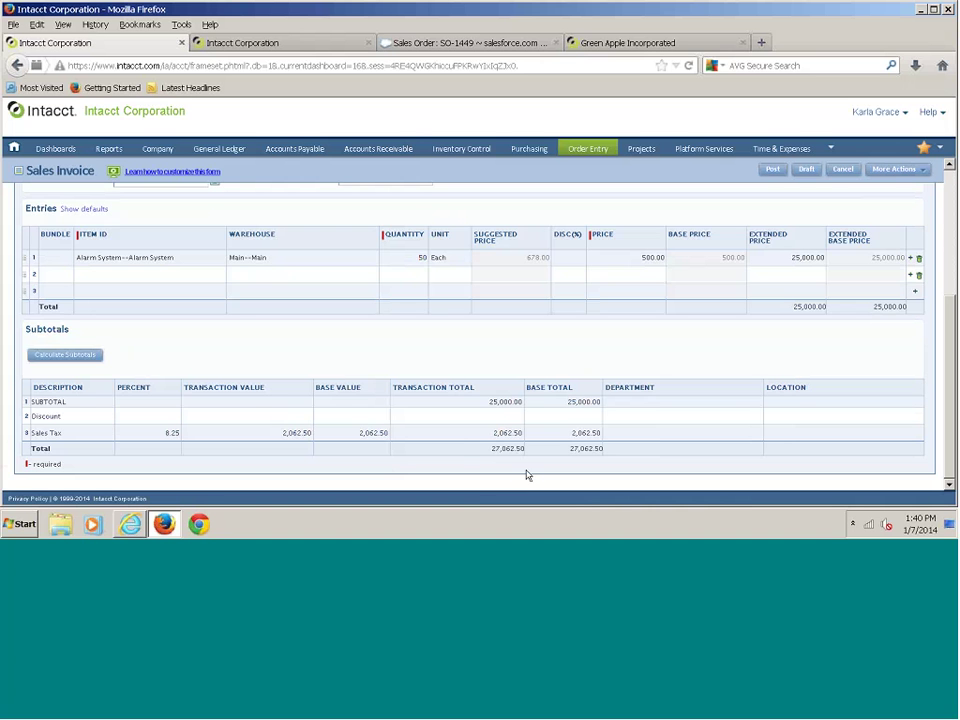
scroll(463, 469, "up", 1)
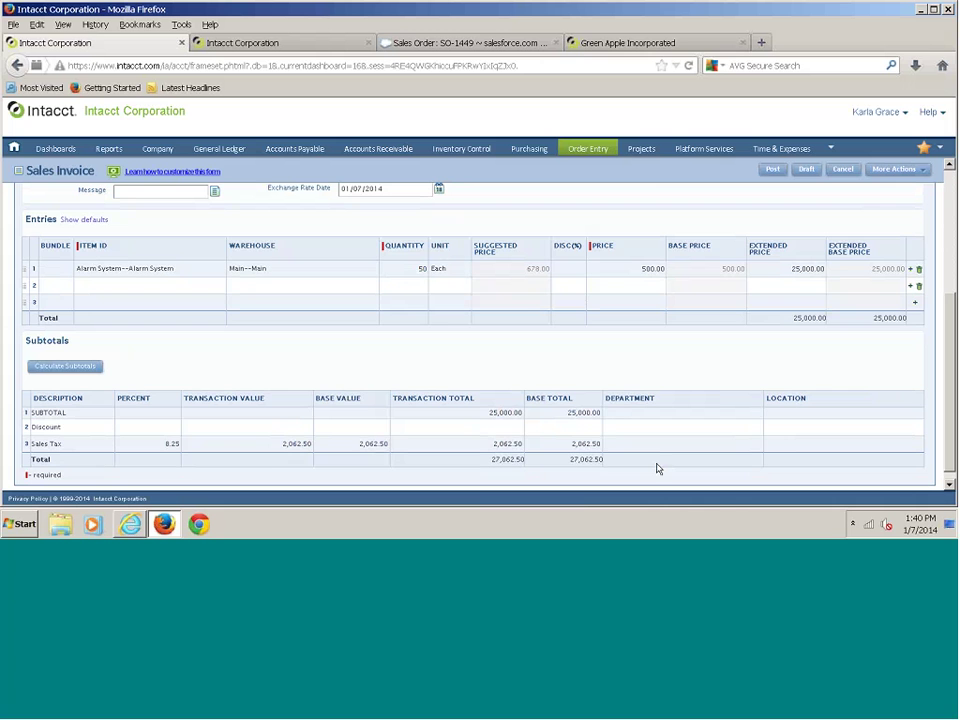
scroll(663, 443, "up", 4)
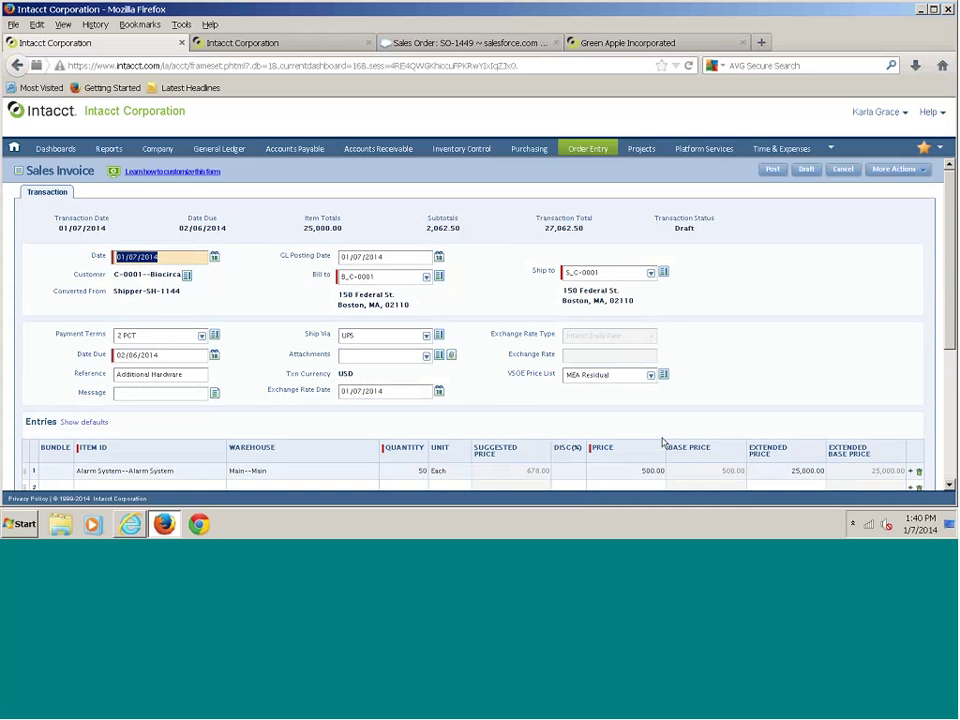
left_click(772, 170)
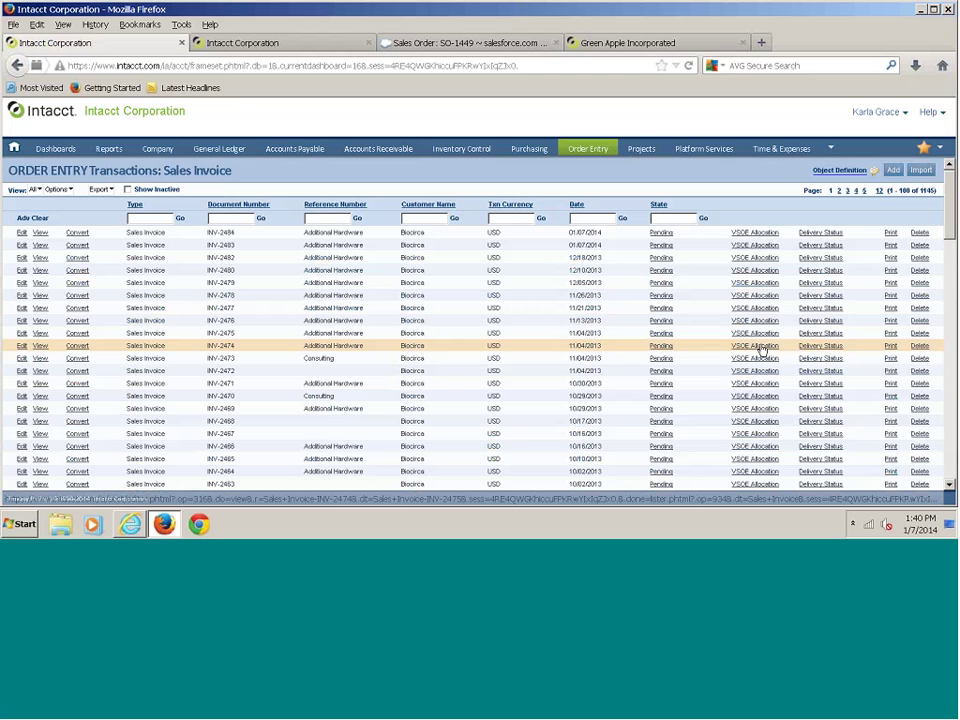
Open the newest Biocirca sales invoice and examine its document history.
left_click(22, 233)
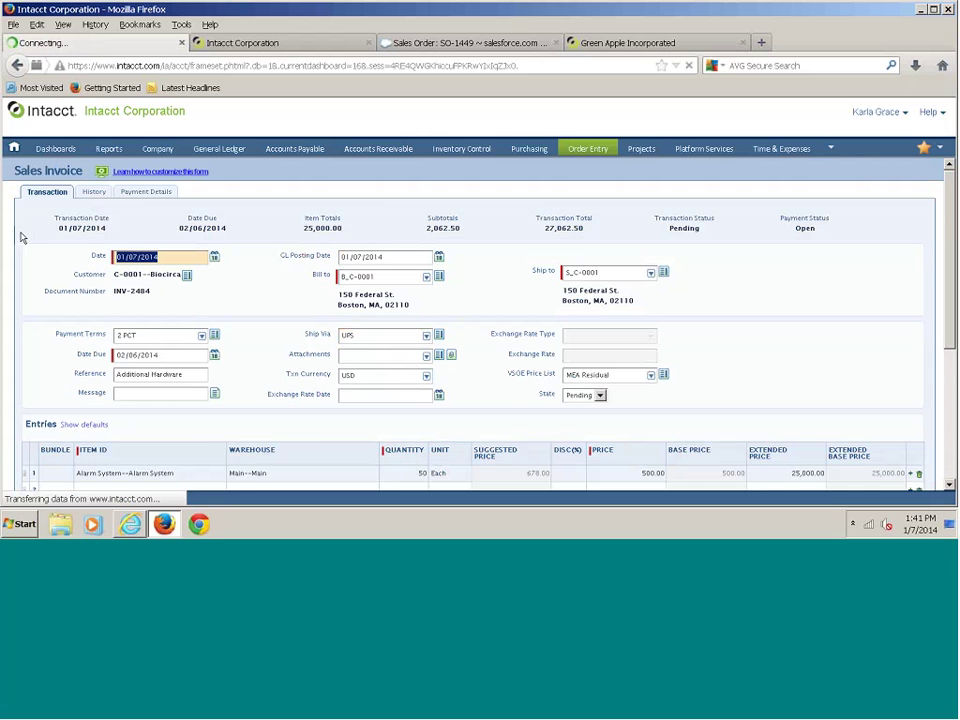
left_click(90, 192)
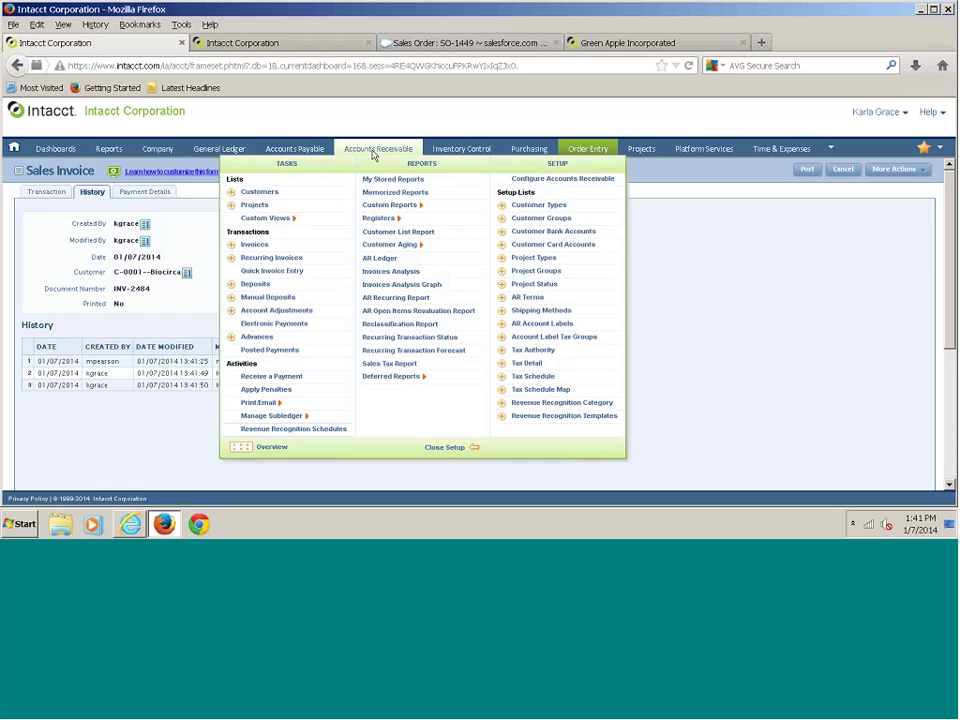
Start receiving a customer payment in Accounts Receivable with WF01--Wells Fargo(USD) as the bank account and Biocirca as the customer.
left_click(375, 150)
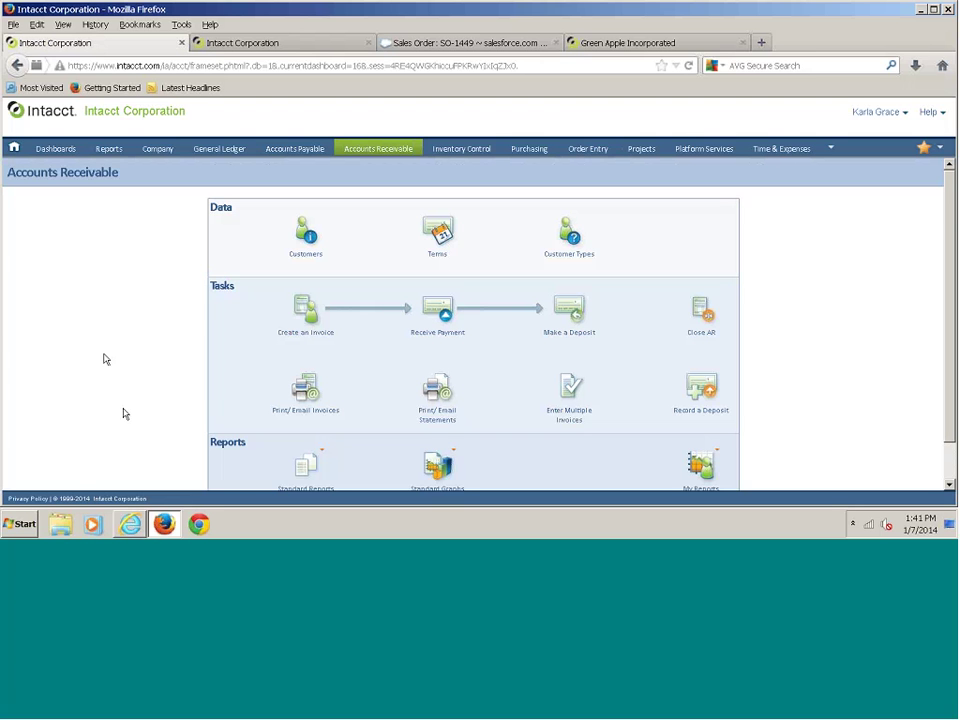
left_click(436, 311)
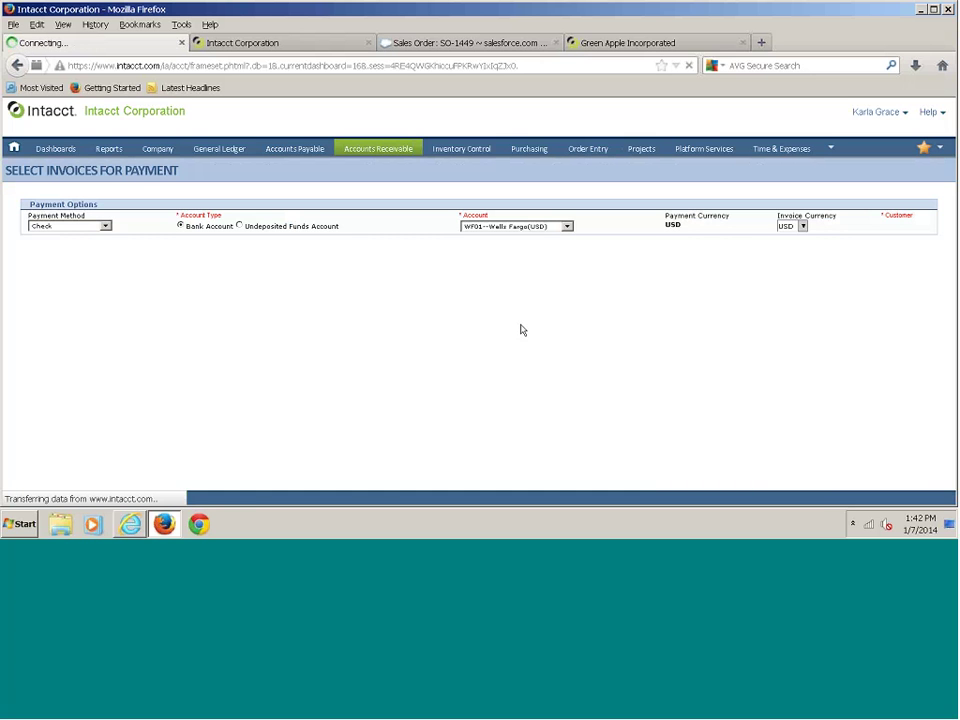
left_click(499, 227)
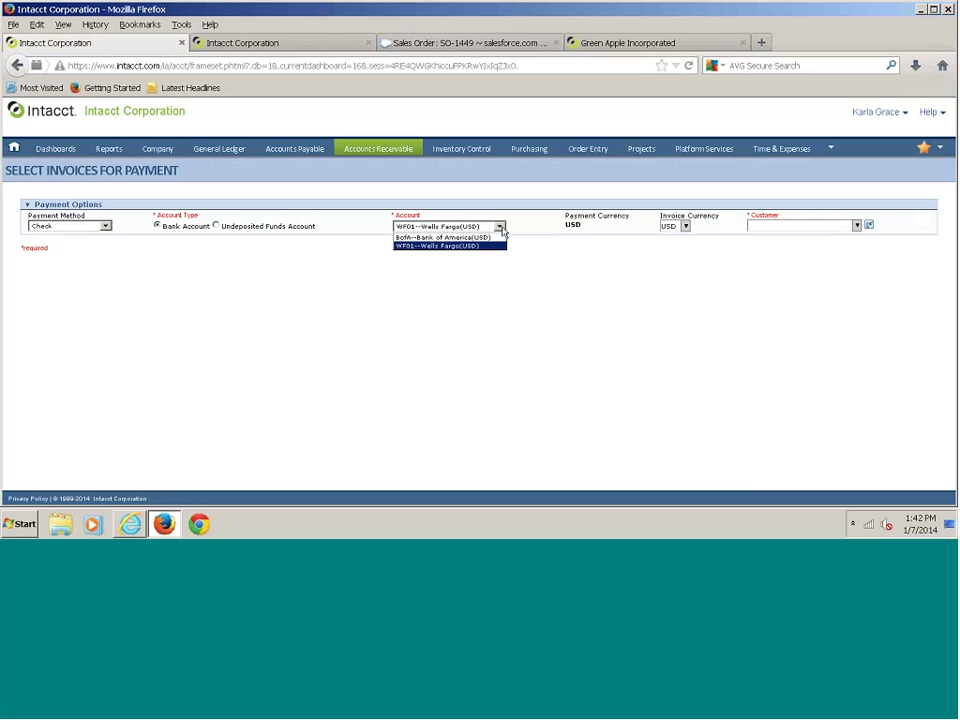
left_click(411, 245)
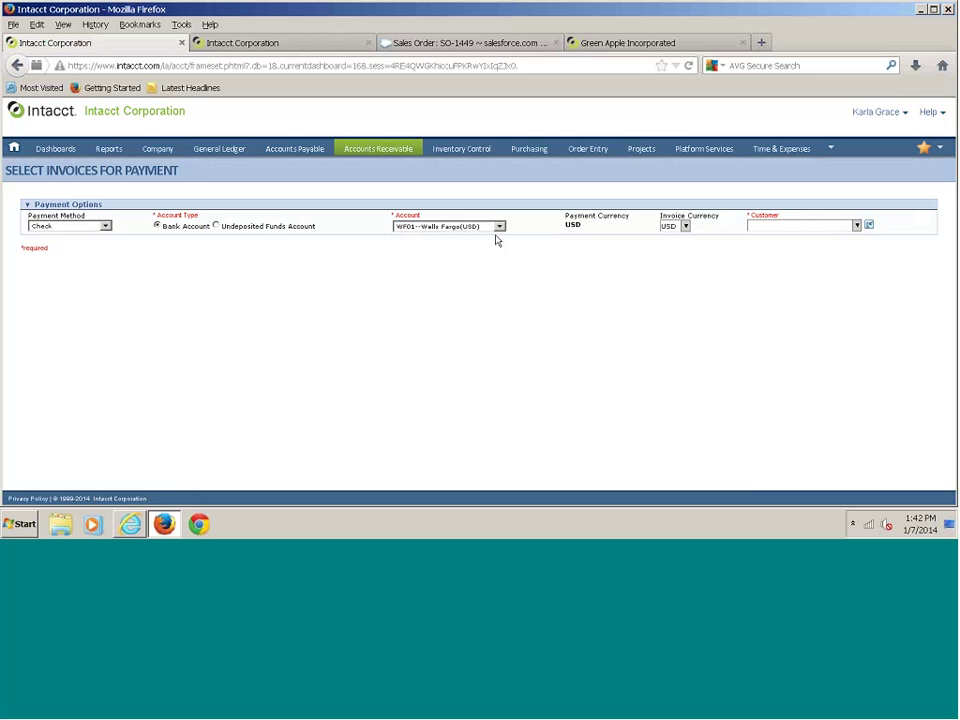
left_click(857, 226)
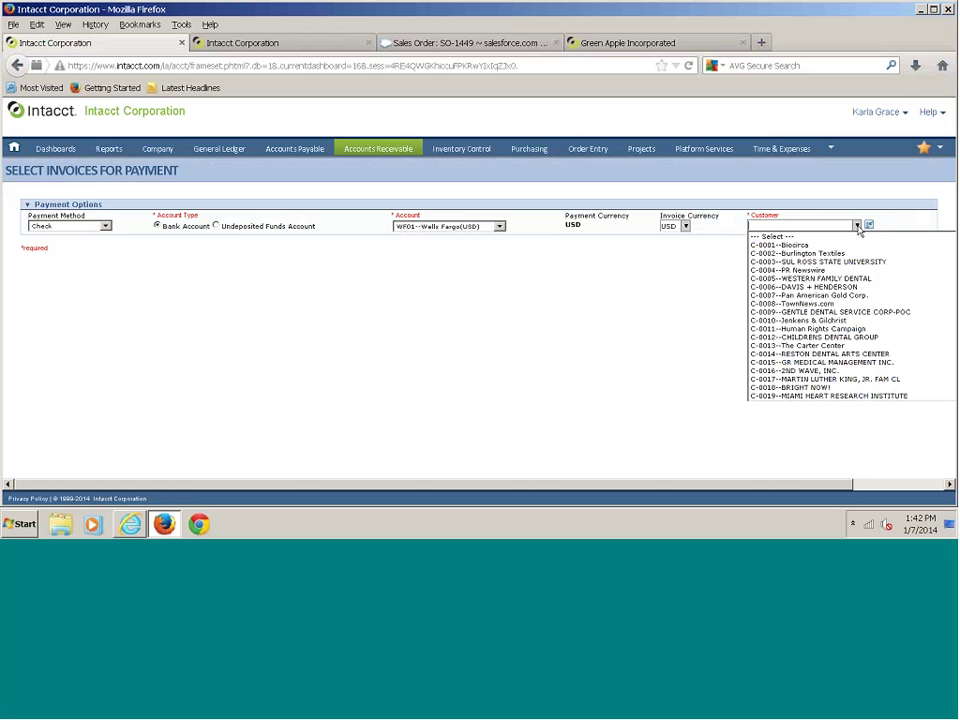
left_click(795, 245)
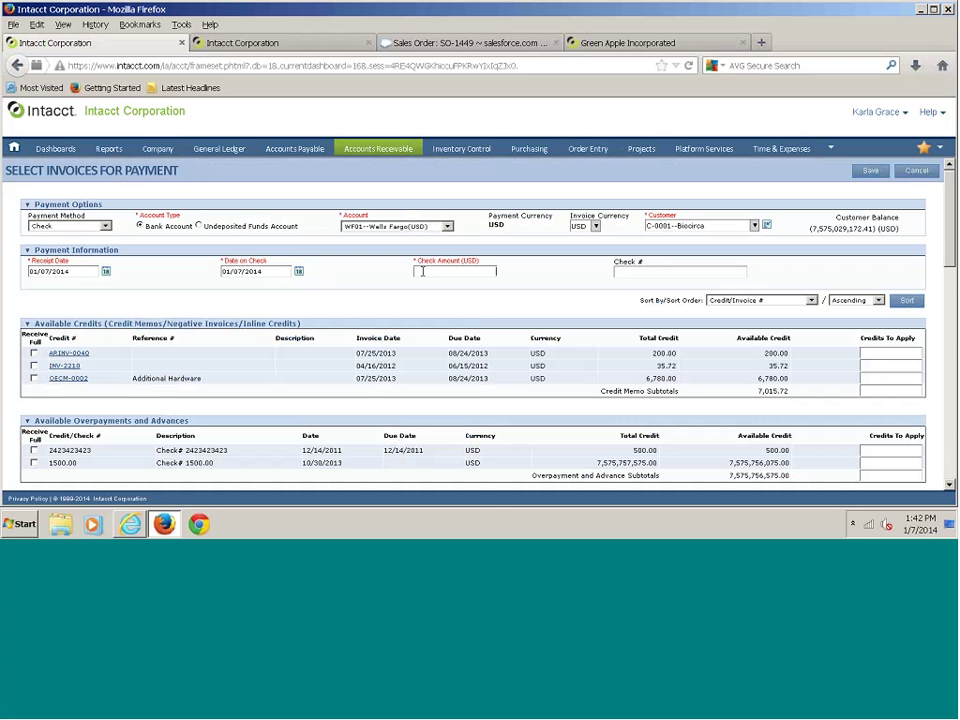
Set the check amount to 2500.00 USD and enter the check number.
type("2500.00")
left_click(647, 269)
type("7492749832")
Apply 2500.00 as the amount received on the last Additional Hardware invoice dated 01/07/2014 and save the payment.
scroll(800, 400, "down", 4)
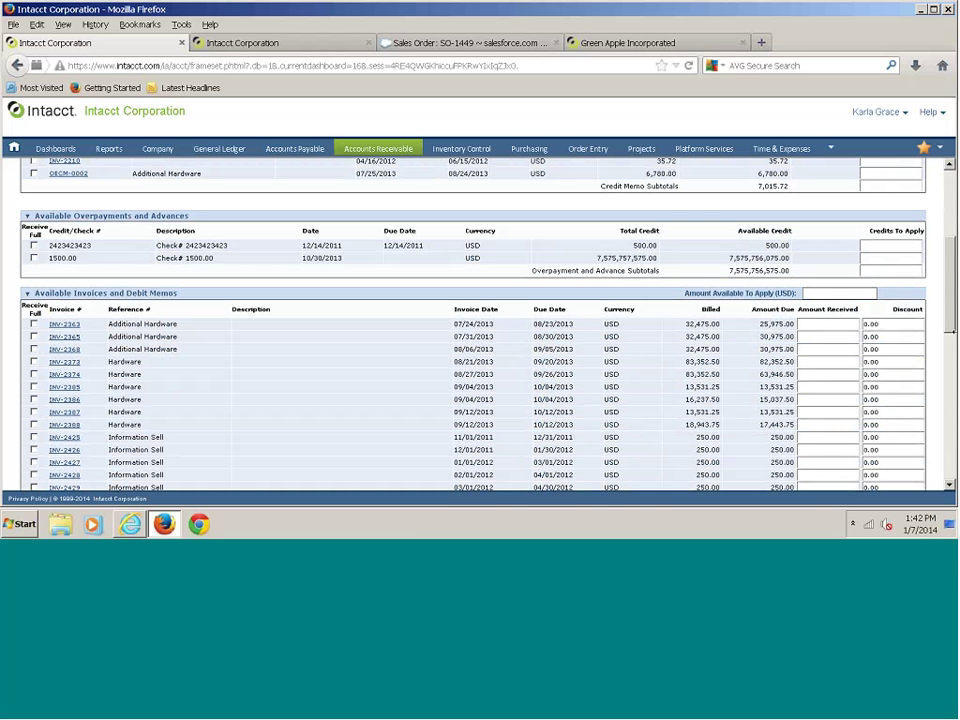
scroll(951, 464, "down", 10)
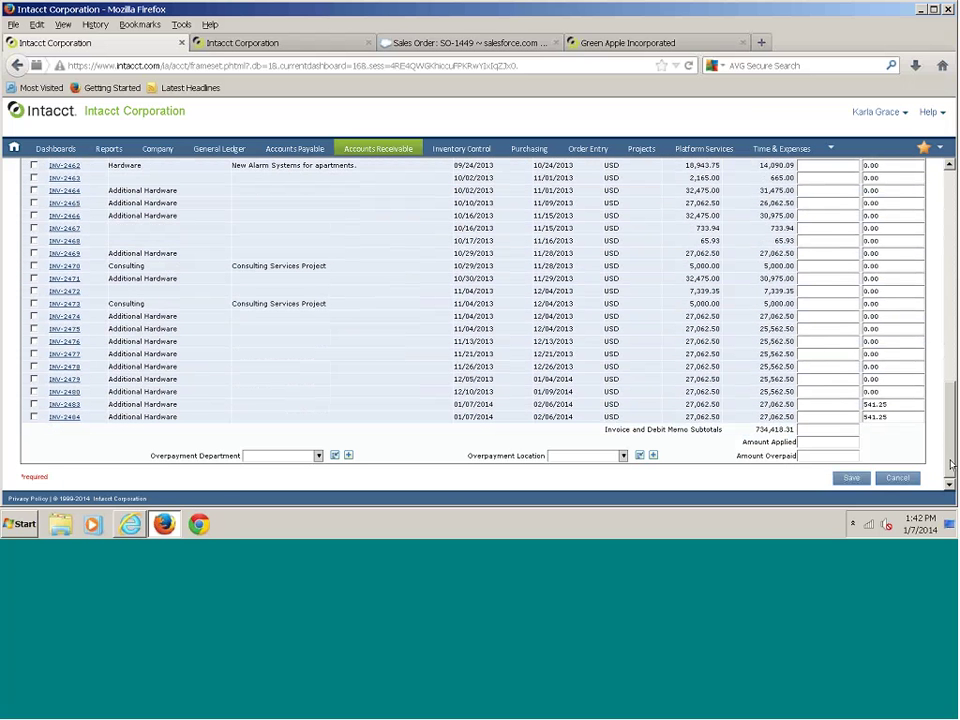
left_click(803, 415)
type("2500.00")
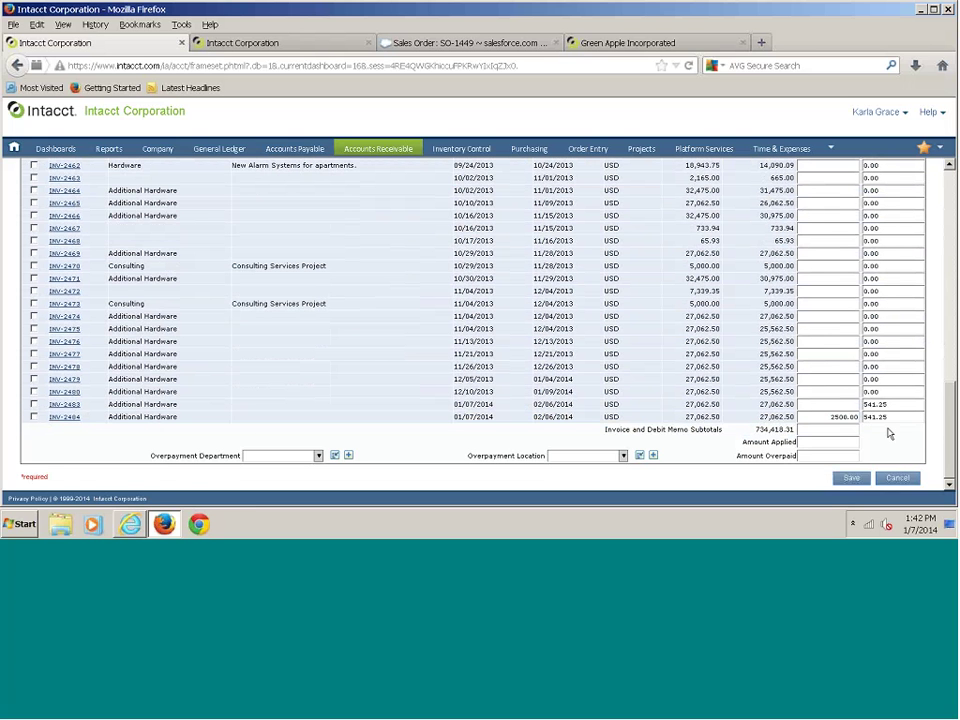
left_click(851, 478)
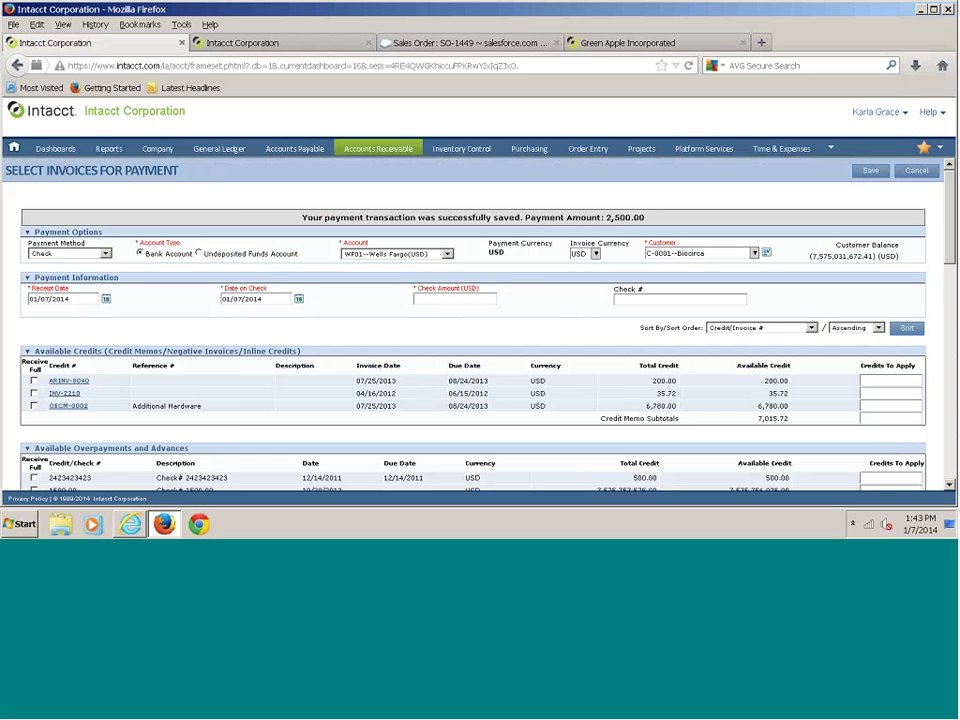
mouse_move(359, 151)
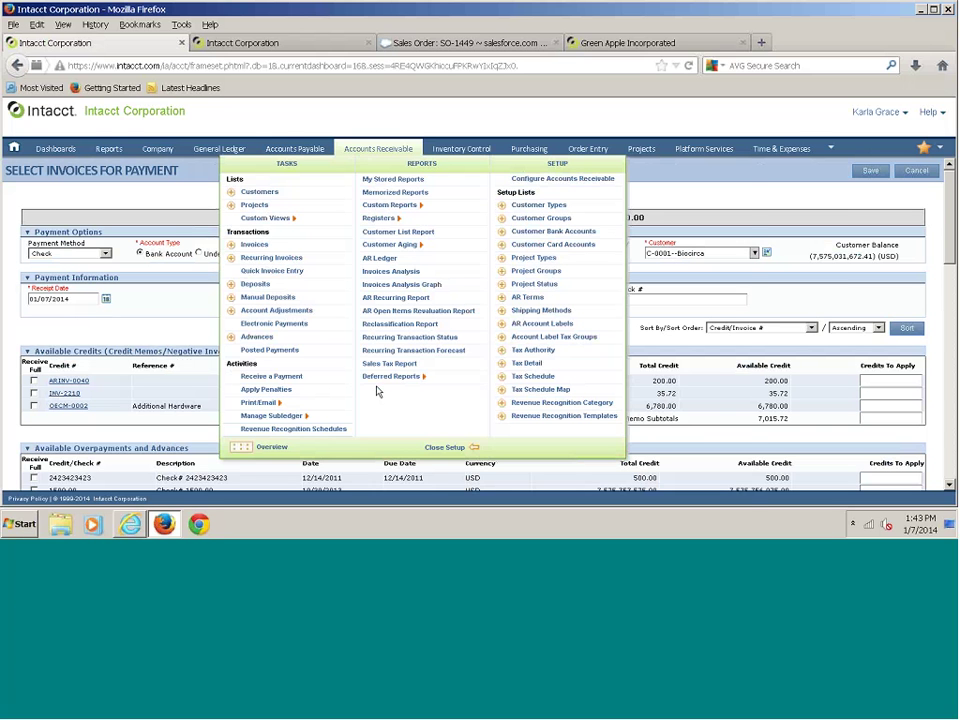
mouse_move(581, 152)
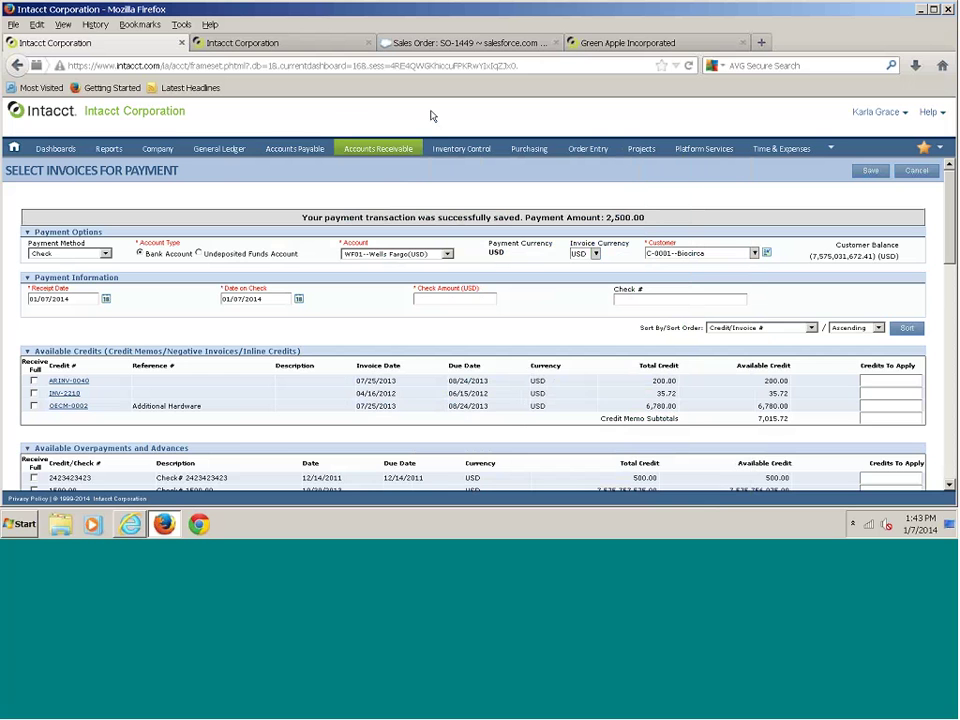
left_click(357, 149)
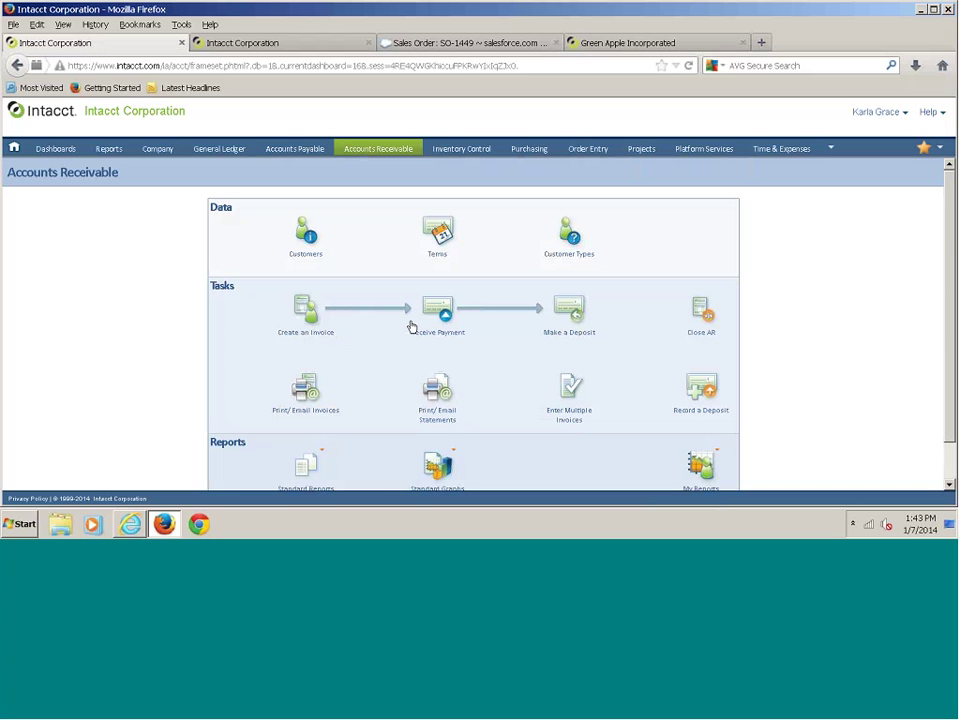
Open the Controller dashboard and run its Profit and Loss - Detail report as HTML as of 01/07/2014.
mouse_move(301, 466)
mouse_move(43, 150)
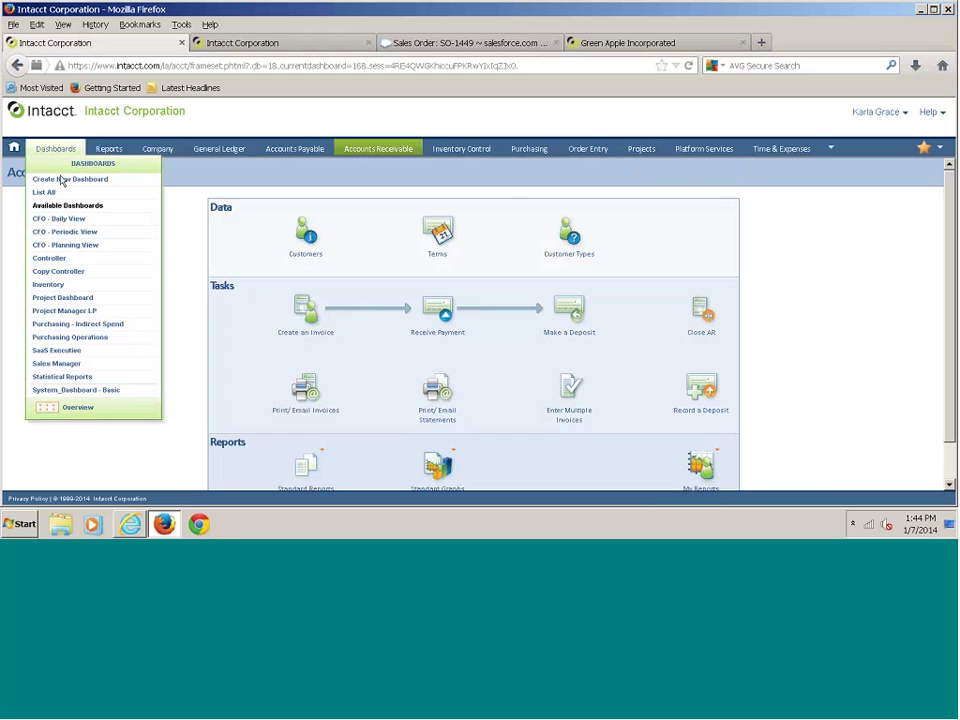
left_click(56, 262)
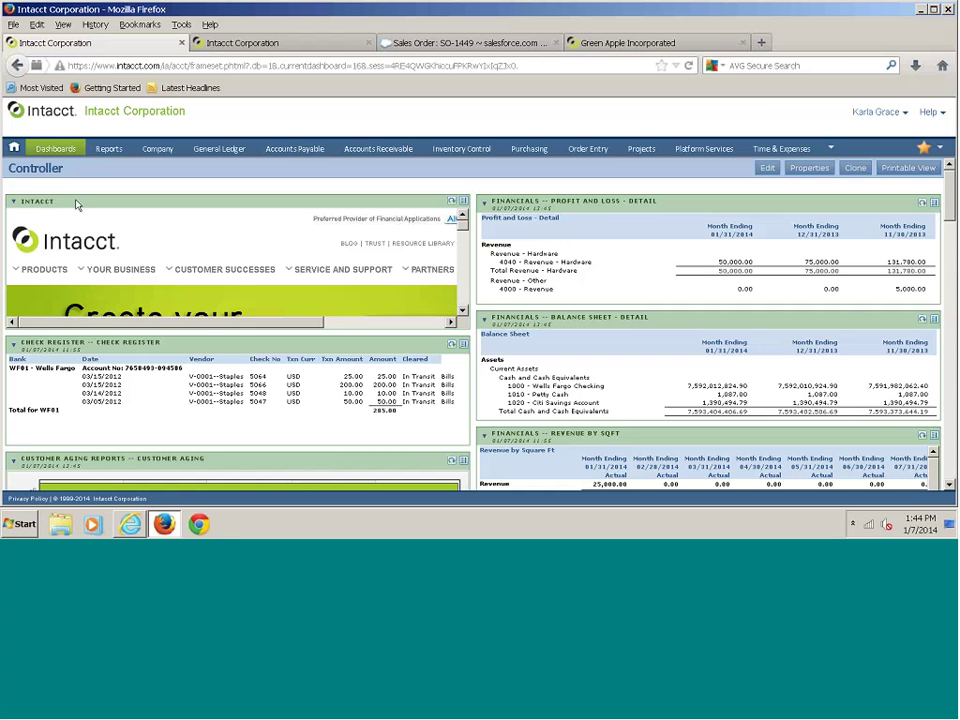
left_click(934, 203)
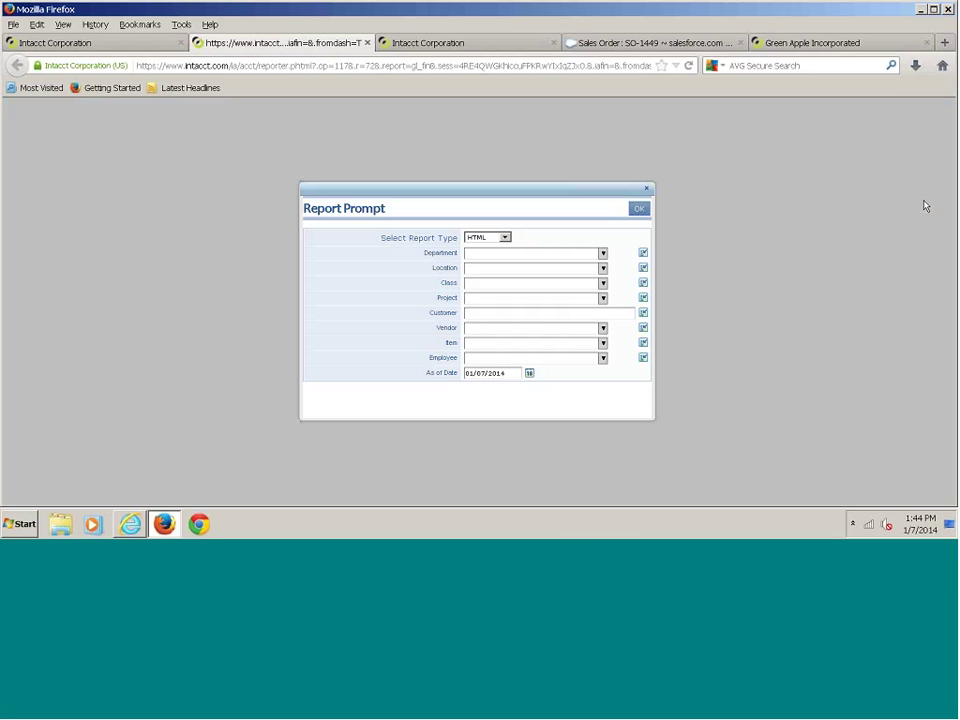
left_click(638, 208)
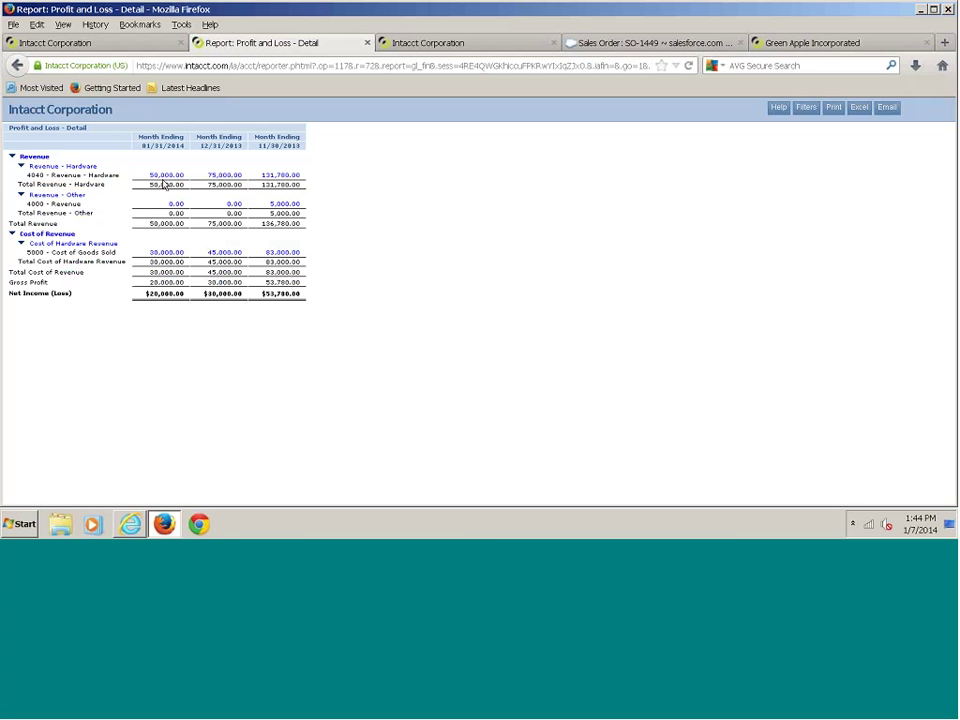
Drill from the January 2014 hardware revenue to the latest Biocirca invoice and examine its payment details in the Sales Register.
left_click(165, 184)
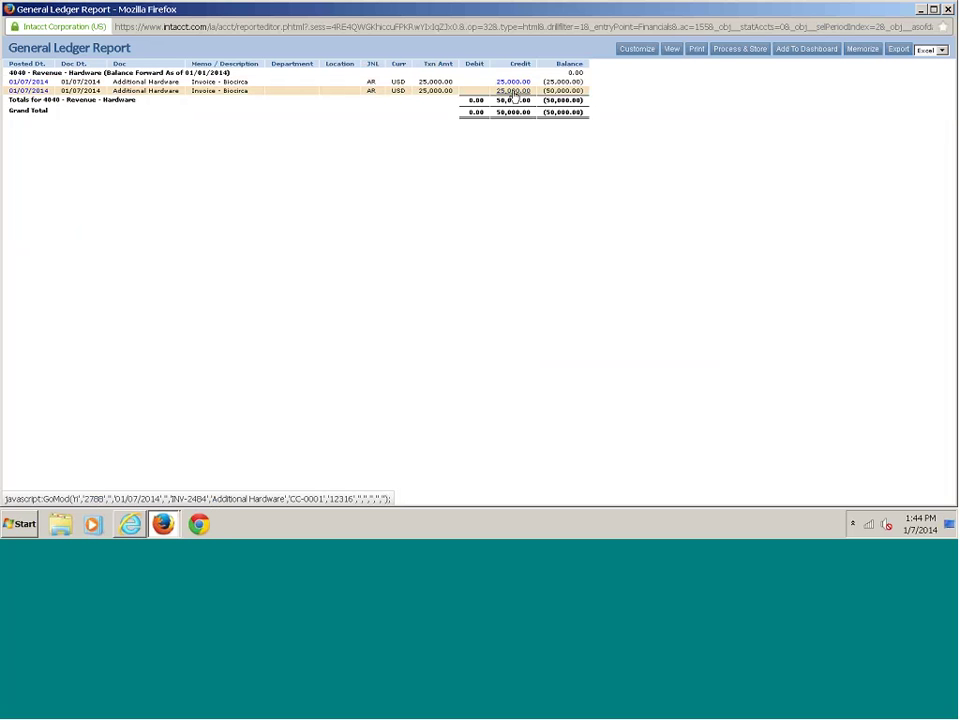
left_click(514, 95)
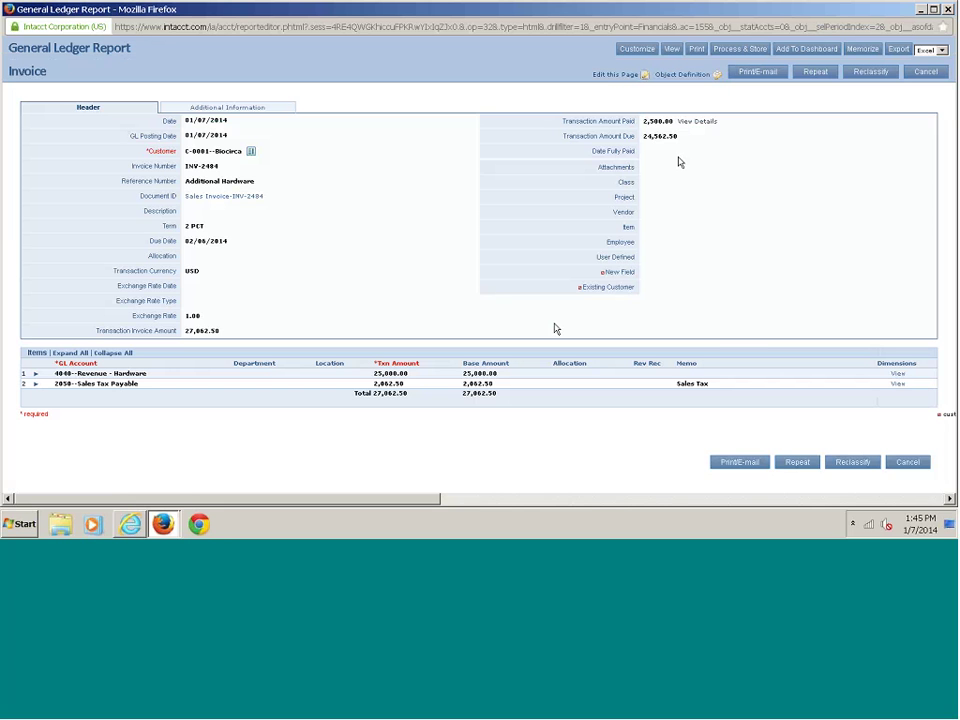
left_click(690, 122)
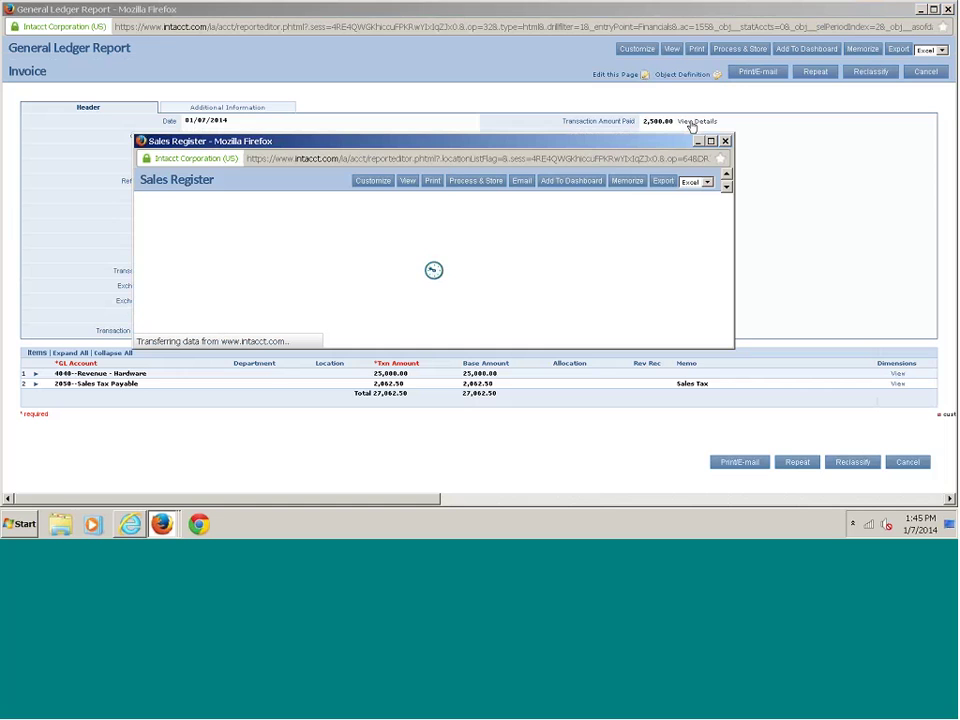
left_click(711, 141)
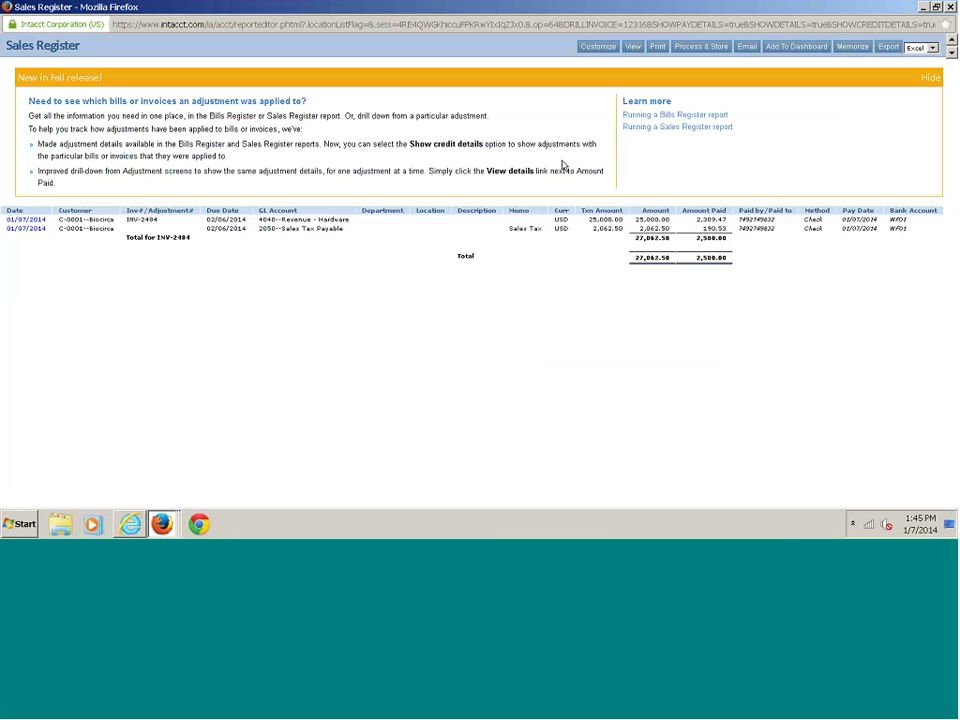
left_click(930, 77)
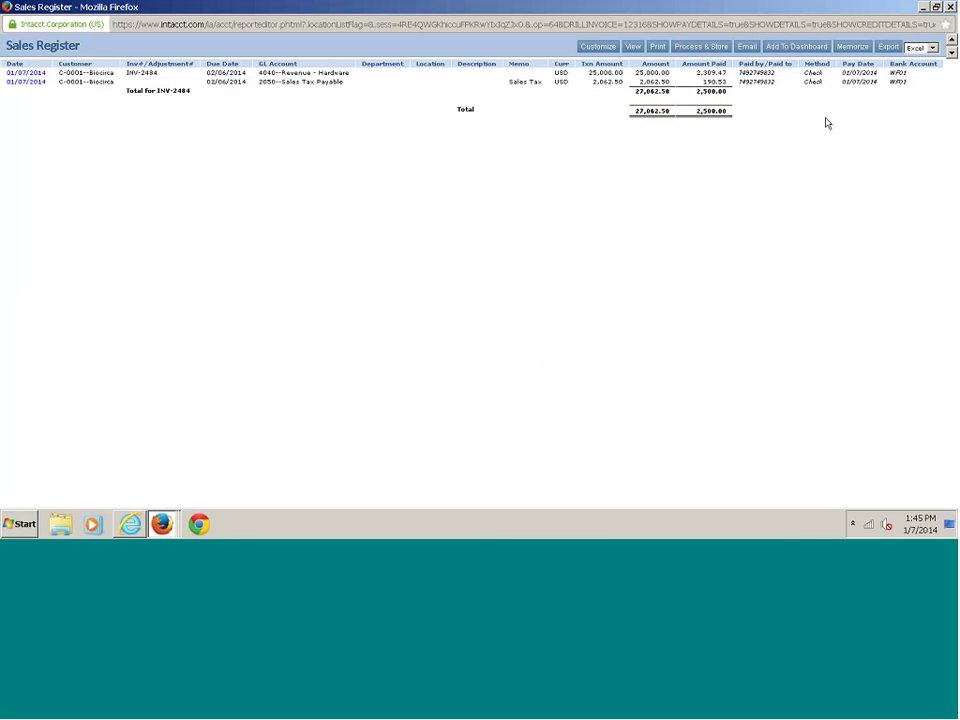
left_click(620, 82)
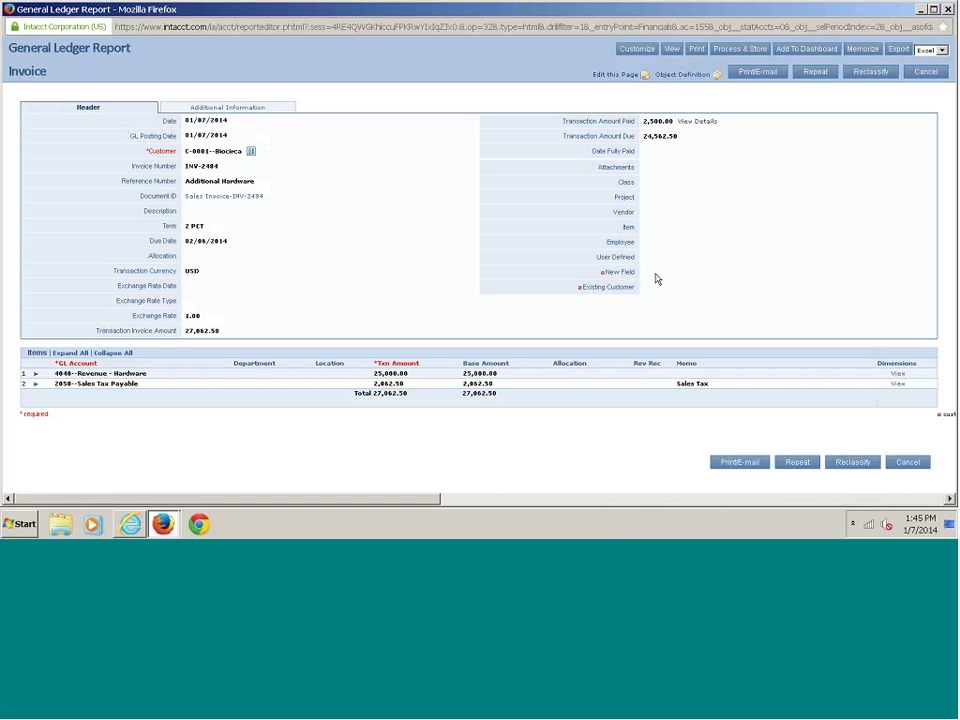
Open the invoice's source Sales Invoice, examine its history and payment details, and view the posted check payment before closing it.
left_click(193, 200)
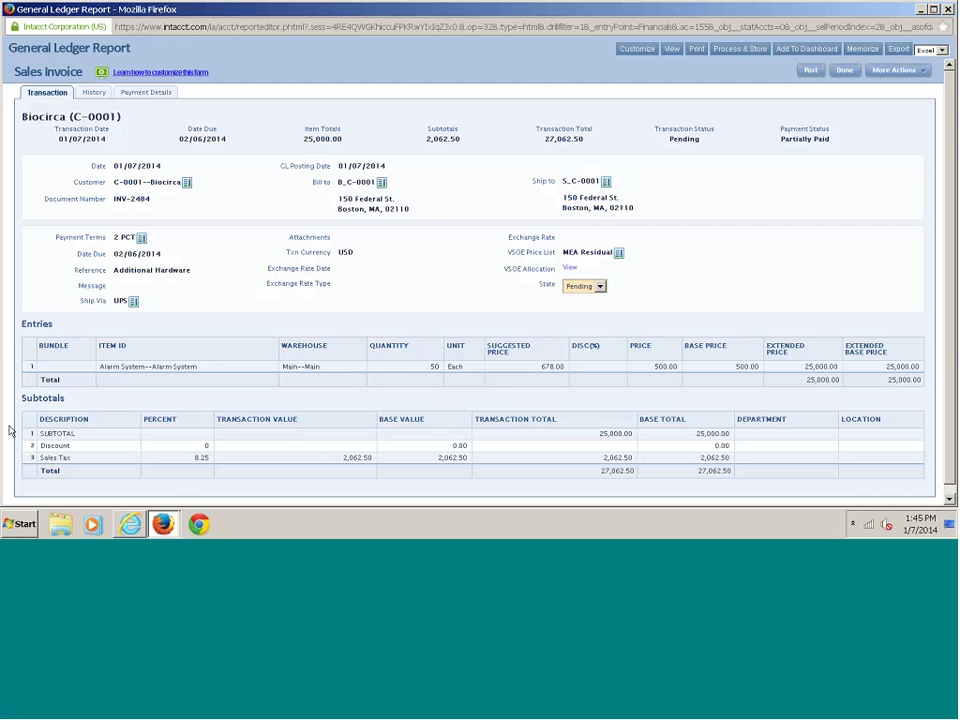
left_click(100, 96)
left_click(140, 96)
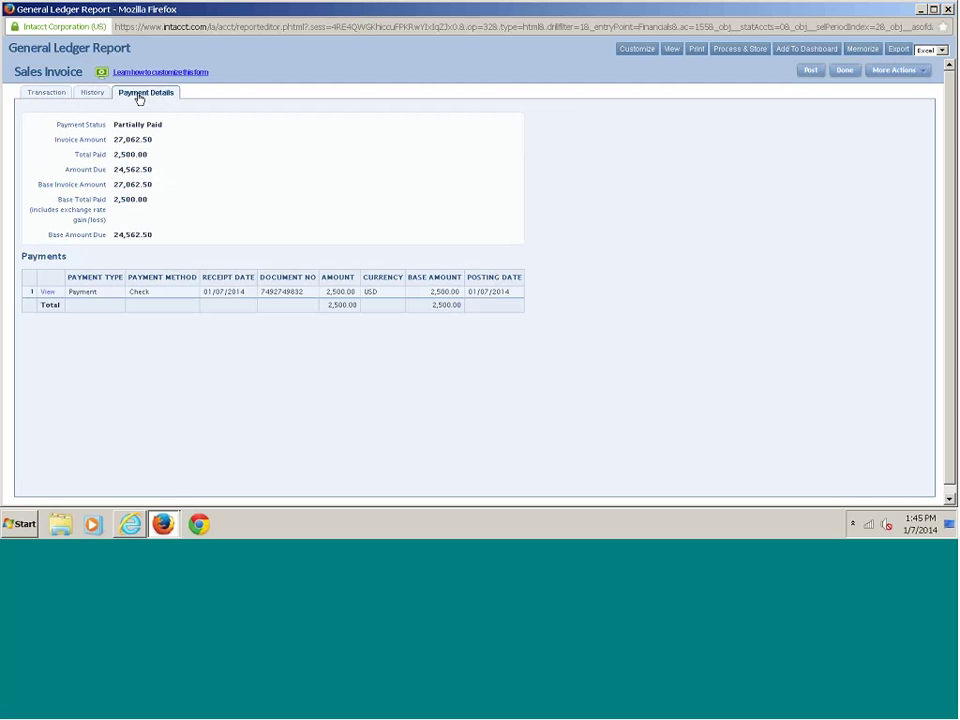
left_click(47, 293)
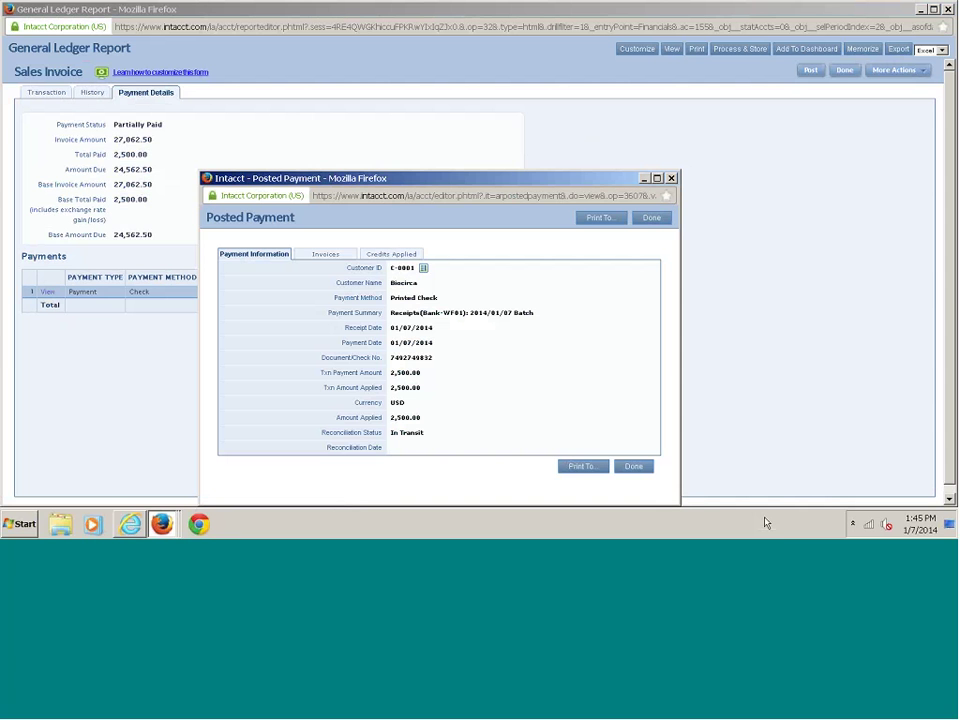
left_click(701, 357)
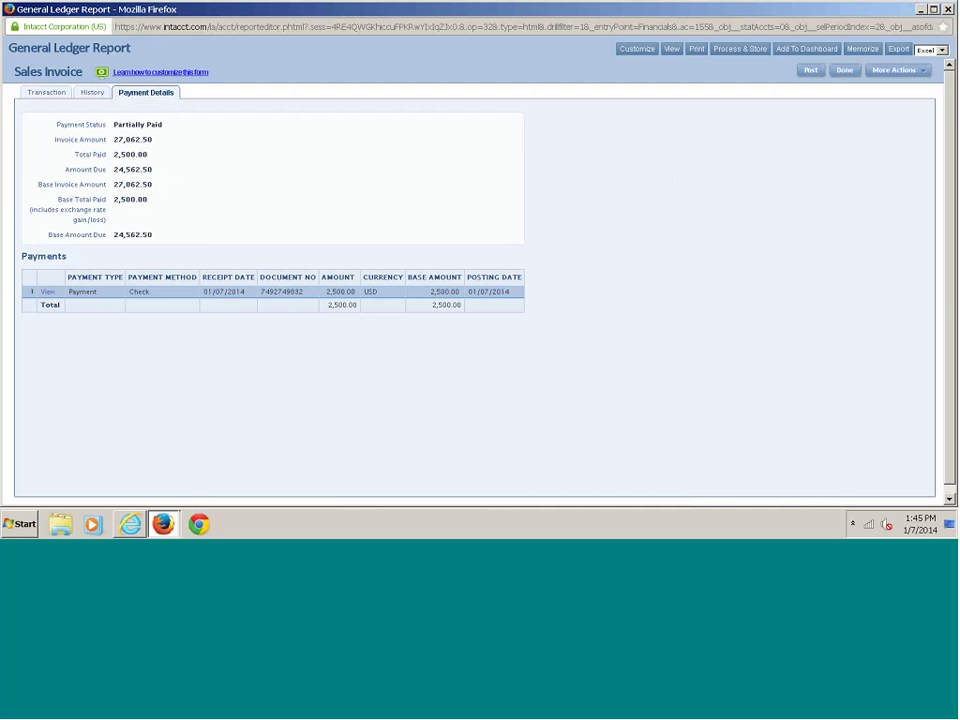
Close the Profit and Loss - Detail report and examine the master list and General Ledger sections of the Company Setup Checklist.
key("alt+Tab")
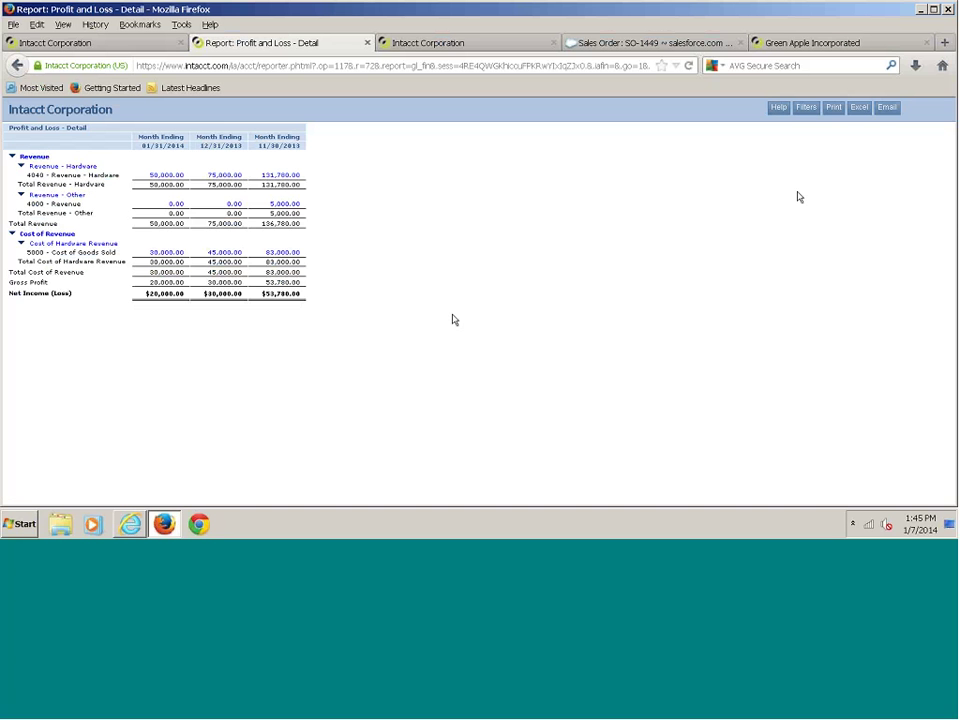
key("ctrl+w")
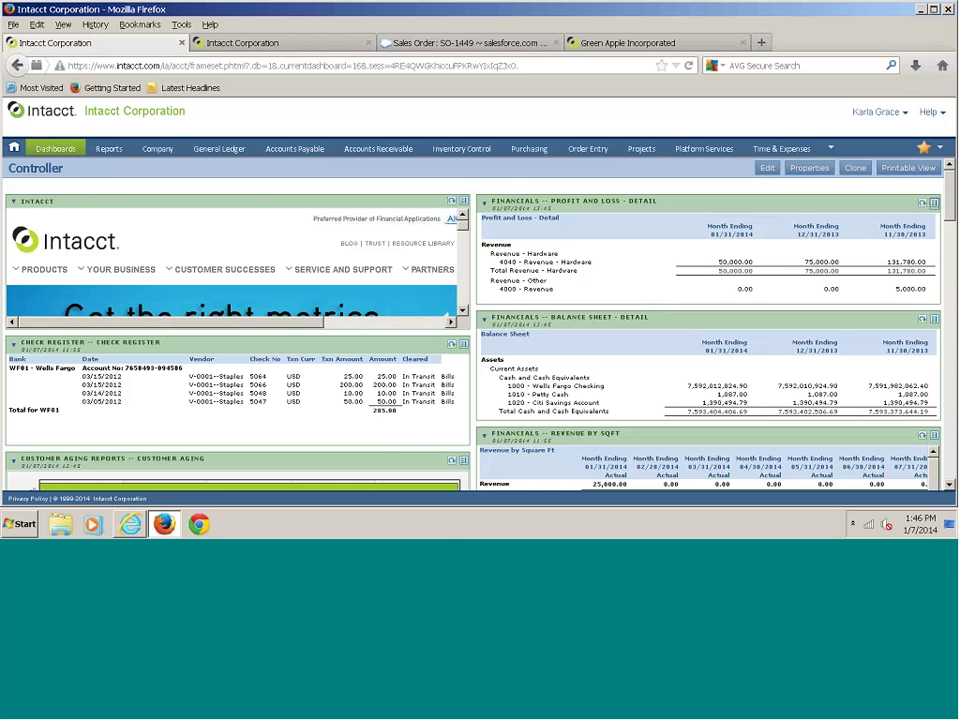
left_click(157, 148)
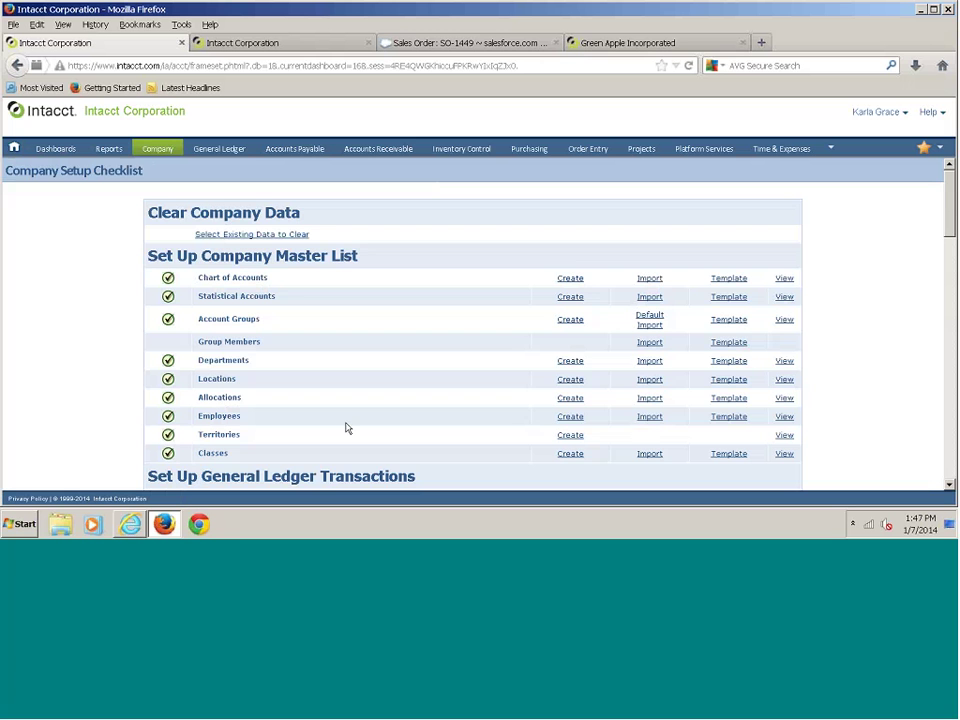
scroll(349, 448, "down", 4)
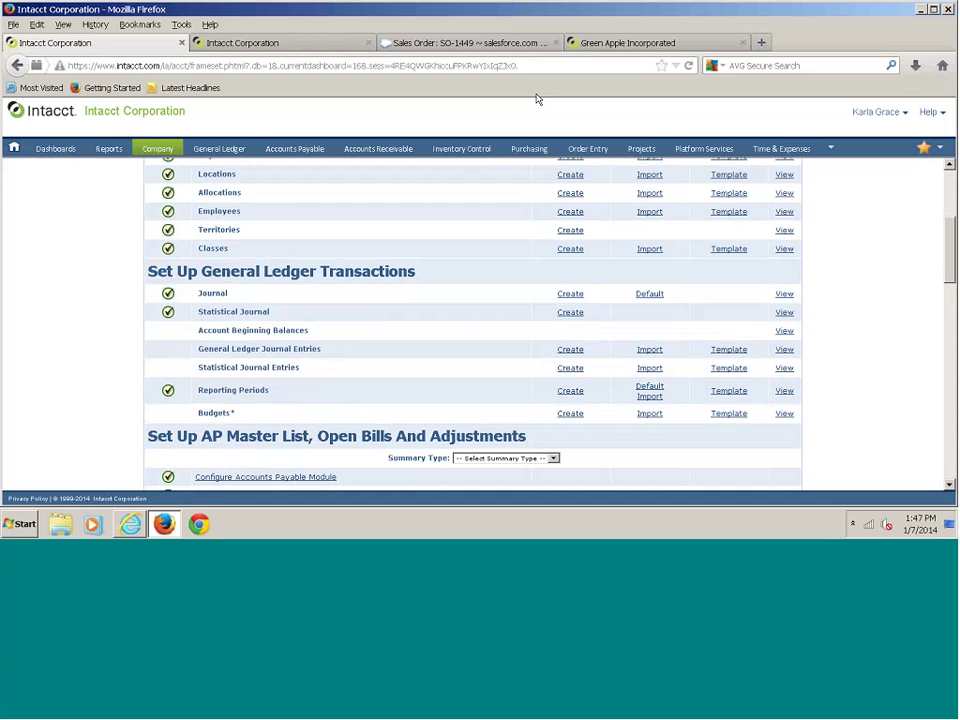
scroll(855, 298, "up", 4)
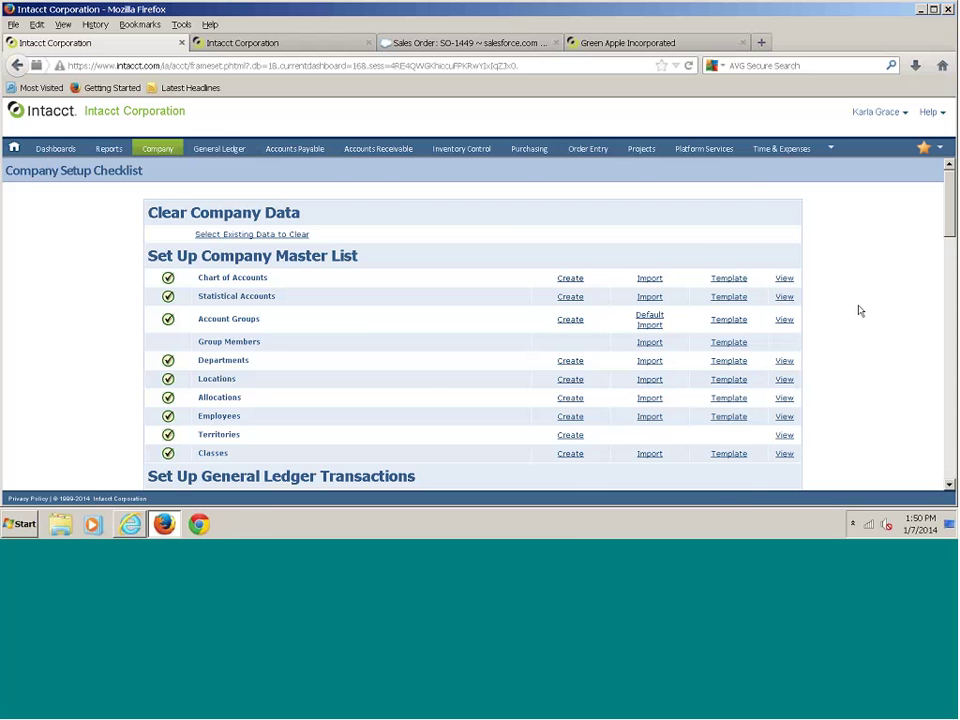
Examine the Monthly Subscription template's settings among the Order Entry revenue recognition templates and return to the template list.
left_click(581, 152)
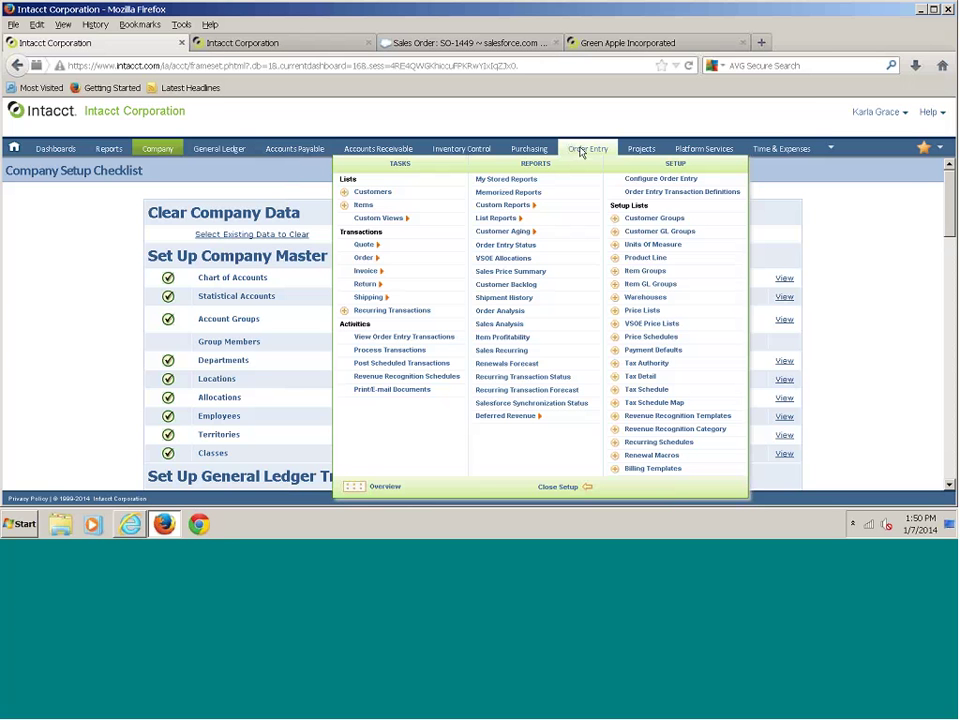
left_click(710, 418)
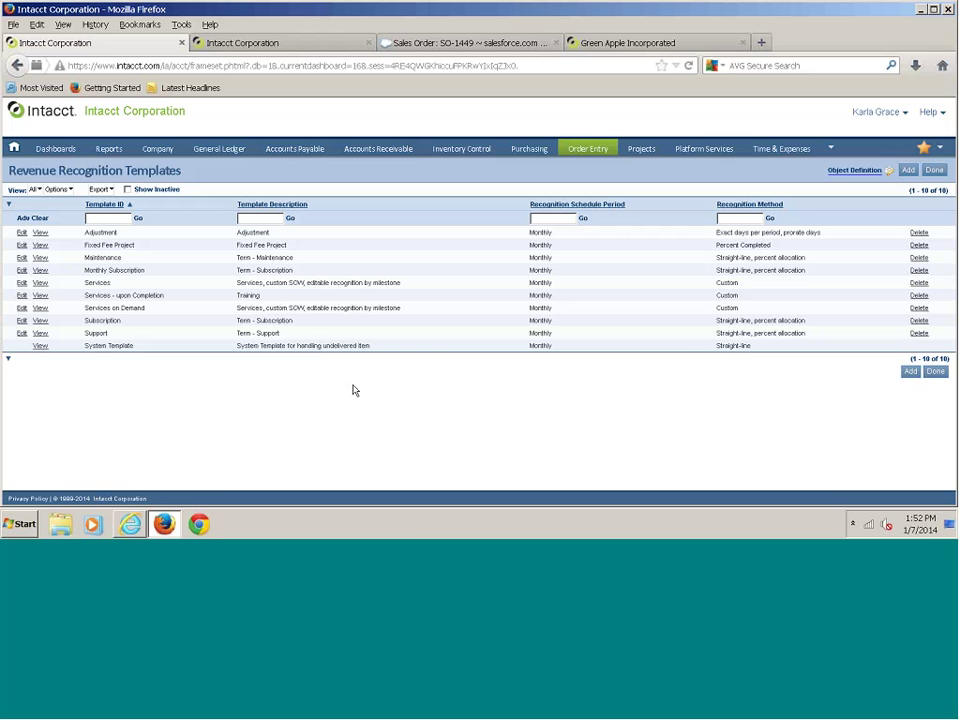
left_click(21, 270)
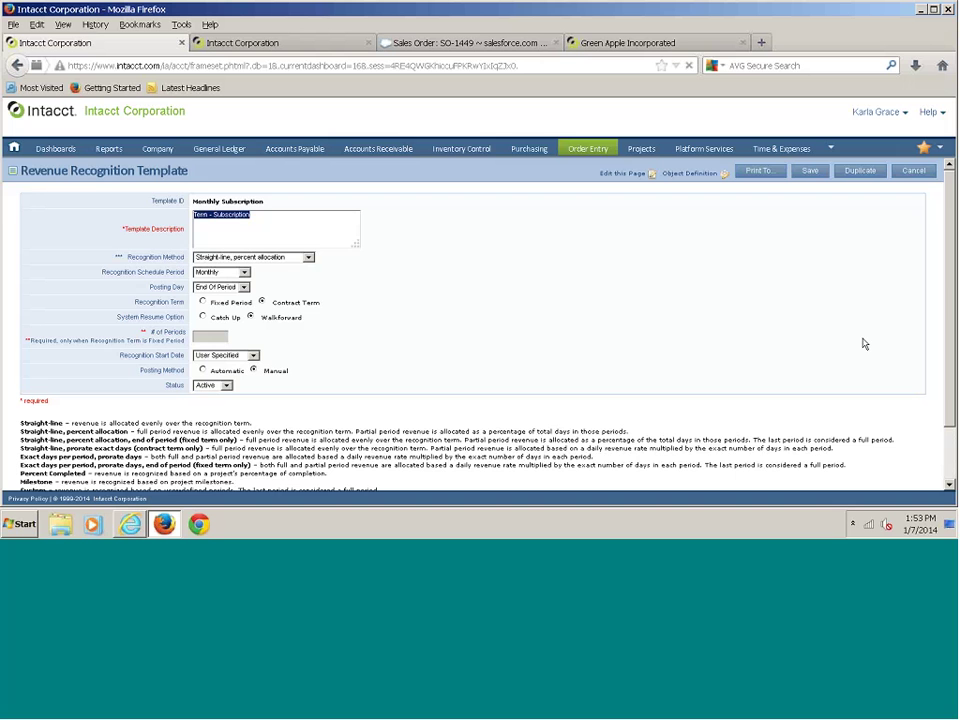
key("alt+shift+s")
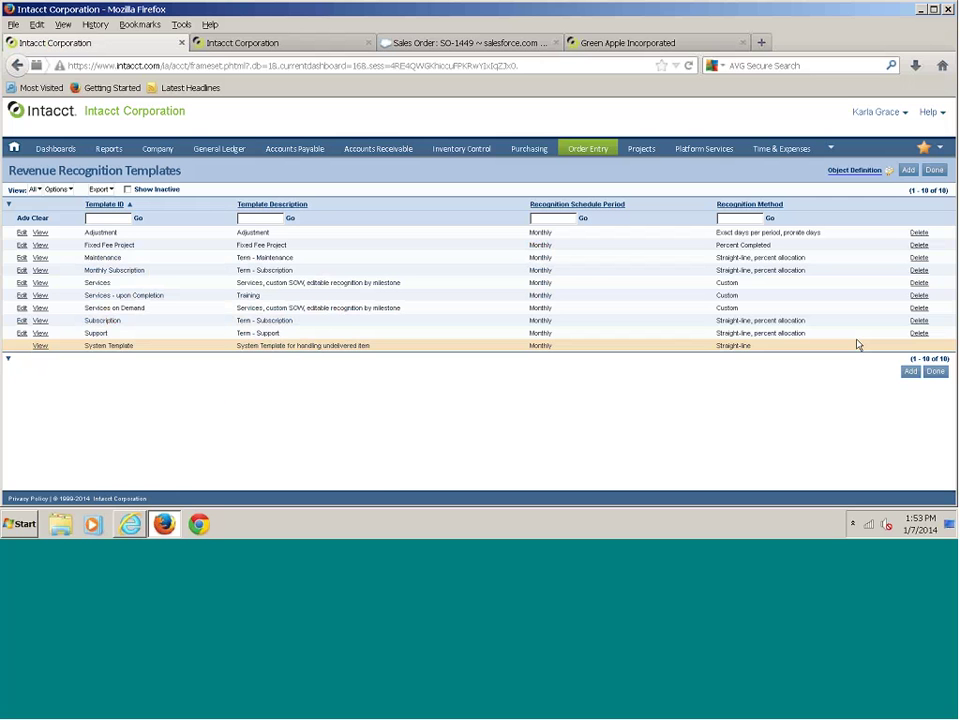
View the full Revenue by SqFt report from the Controller dashboard and close it.
mouse_move(56, 150)
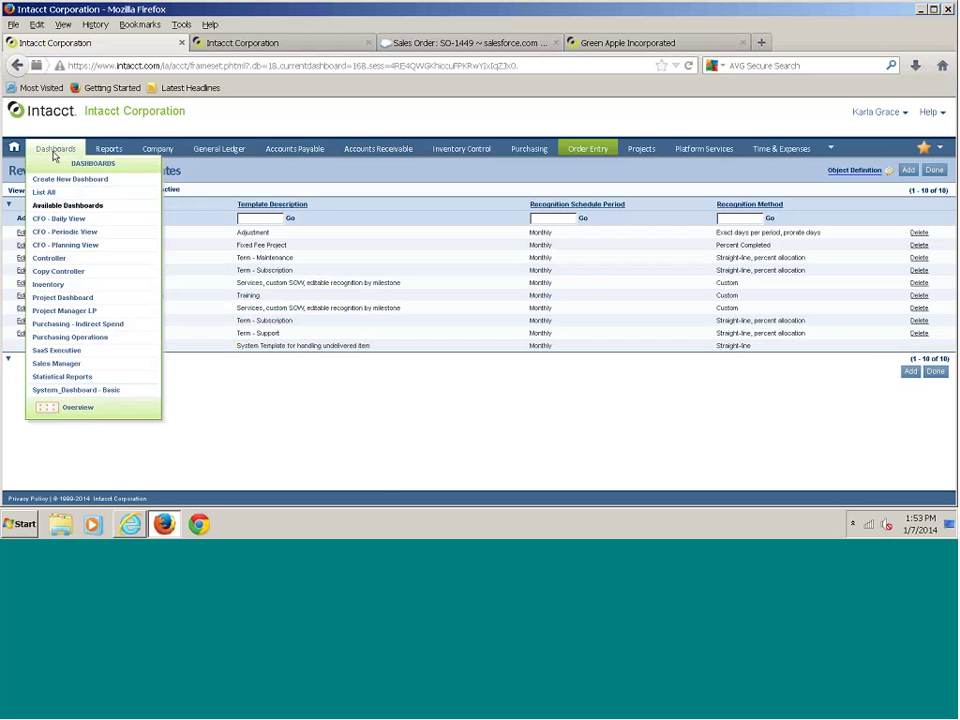
left_click(54, 259)
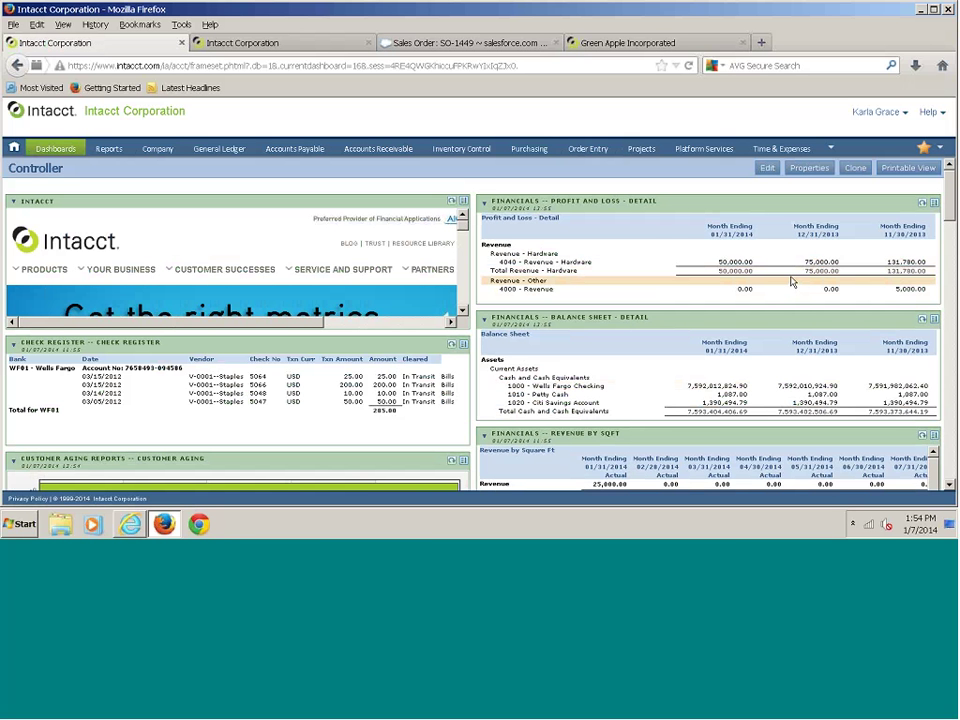
scroll(791, 282, "down", 4)
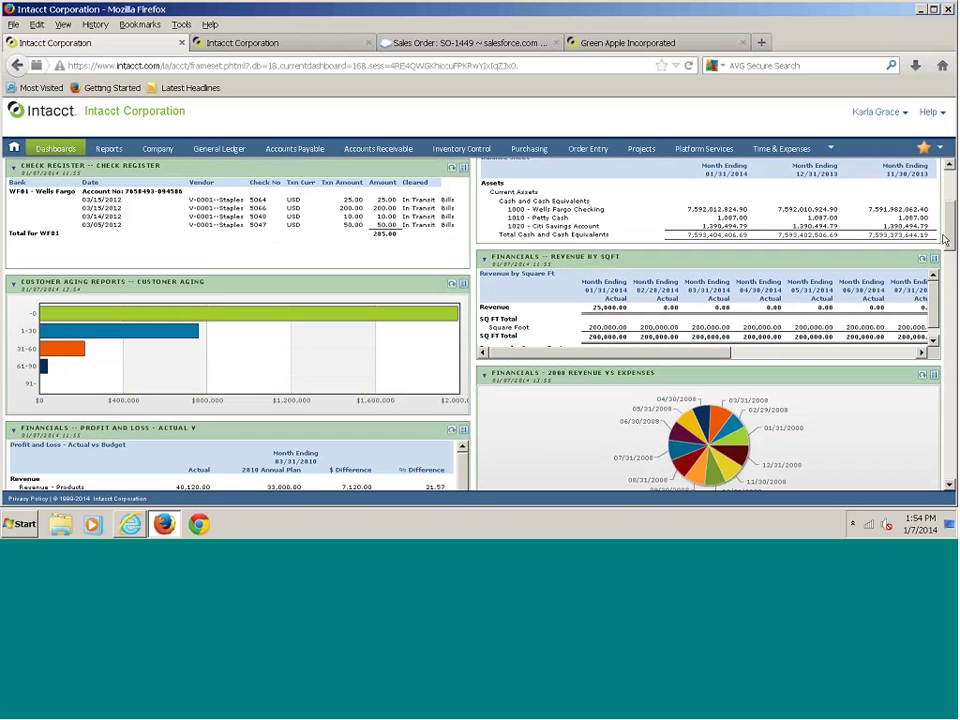
left_click(933, 260)
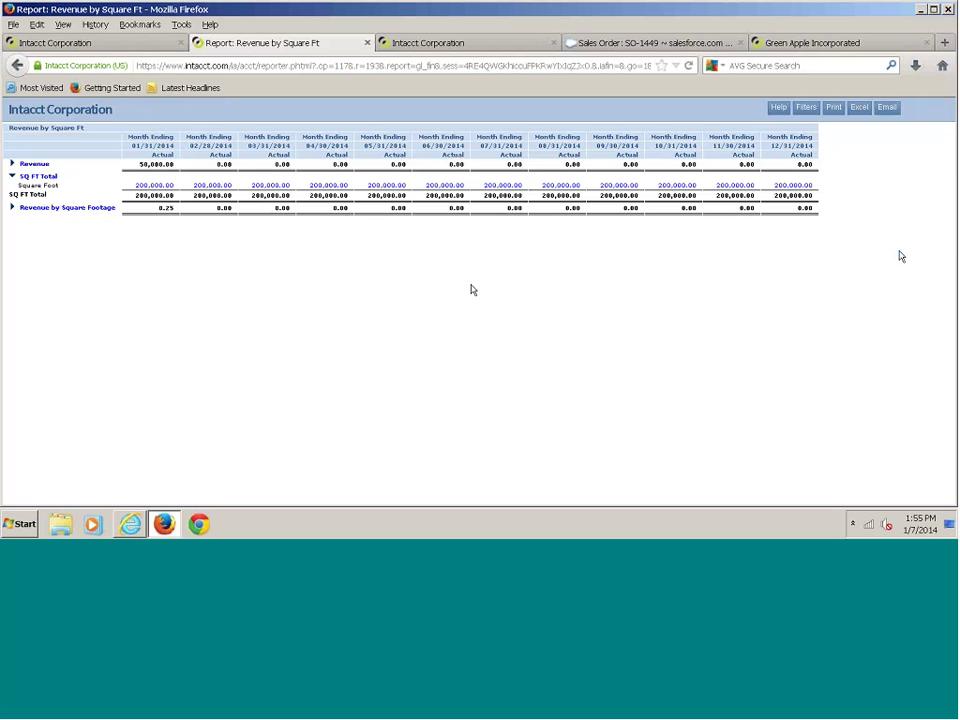
left_click(366, 42)
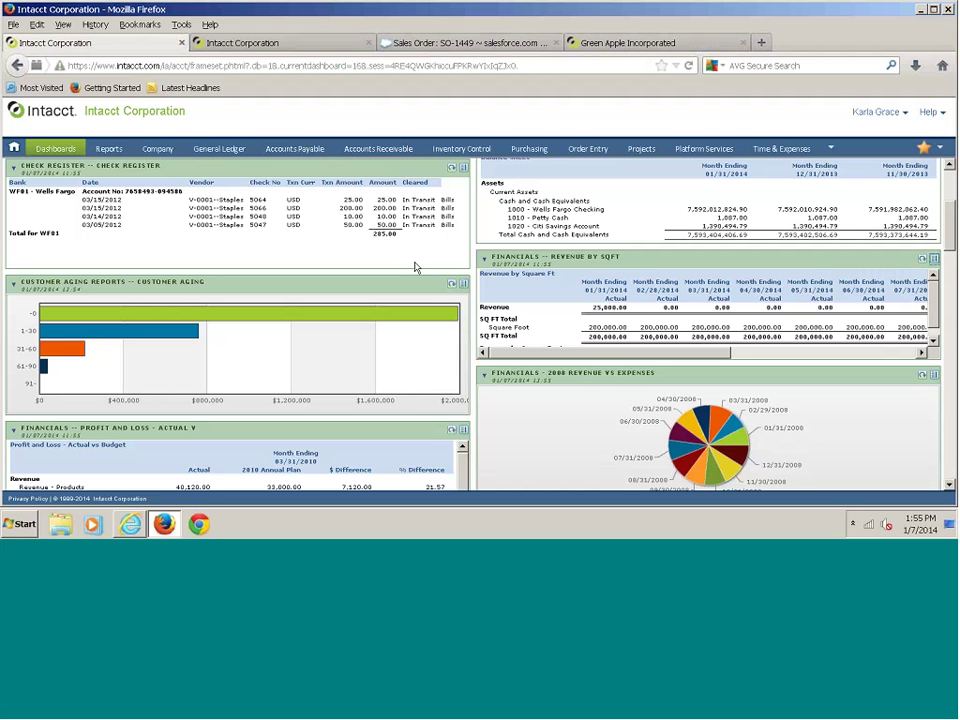
scroll(953, 178, "up", 3)
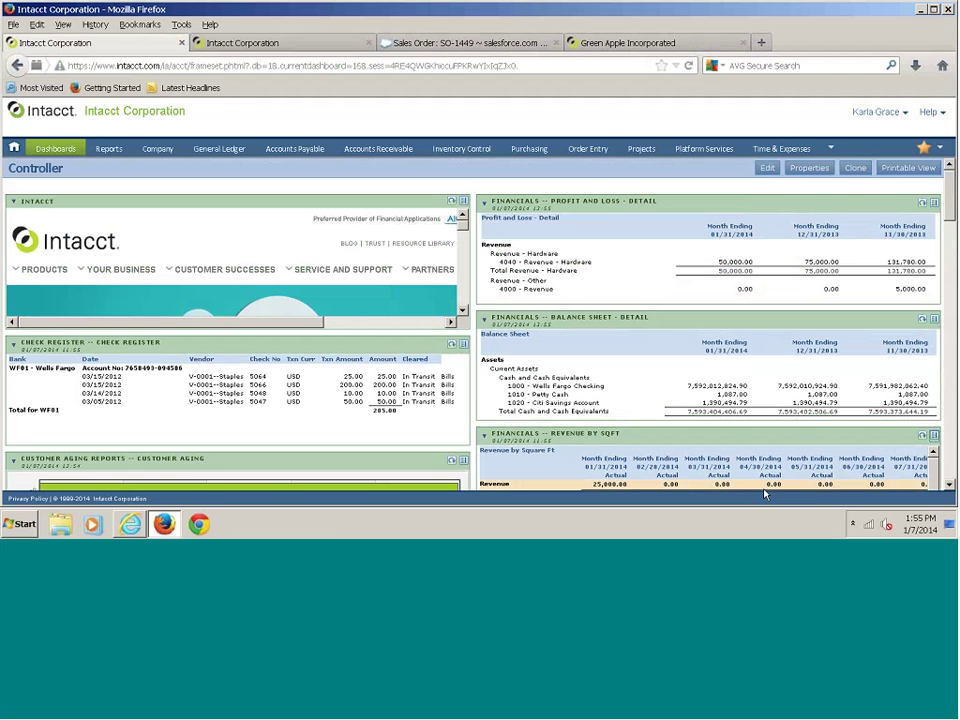
Open the favorite Profit and Loss - Detail report for editing, preview it, and close the preview.
left_click(110, 149)
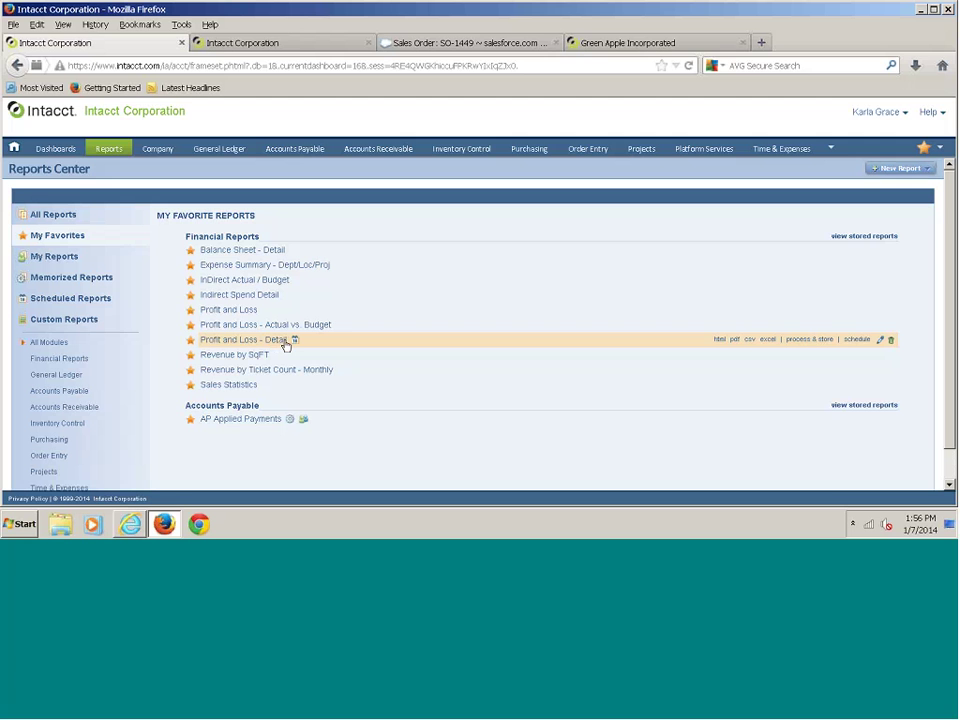
mouse_move(295, 345)
left_click(879, 340)
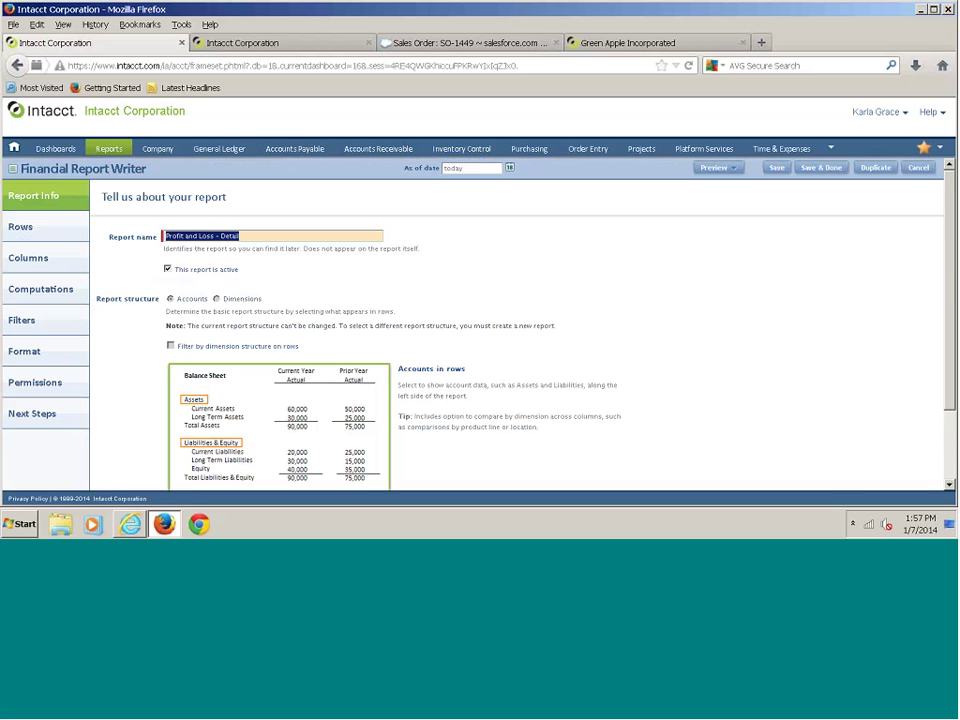
left_click(718, 168)
left_click(719, 185)
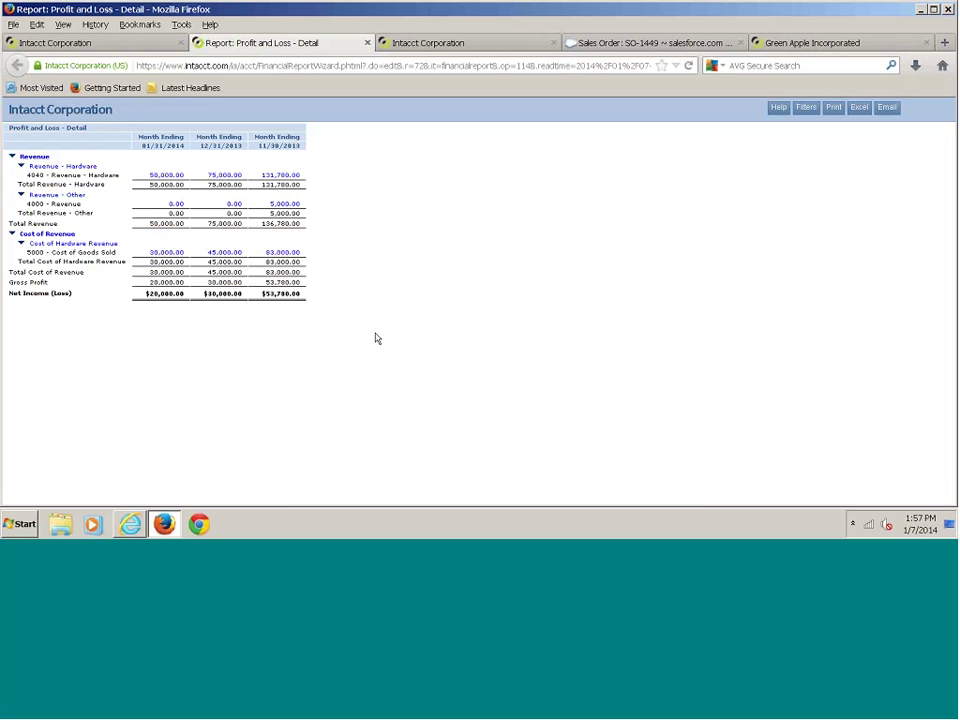
key("ctrl+w")
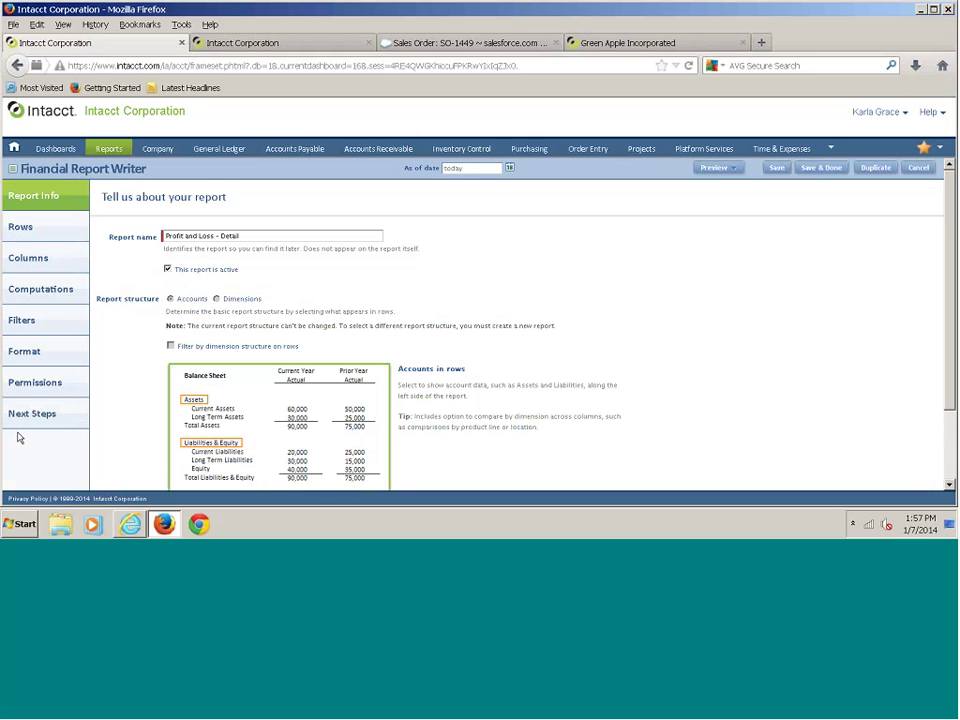
View the next report structure example, filtered by dimension structure on columns, in the report info.
scroll(300, 458, "down", 1)
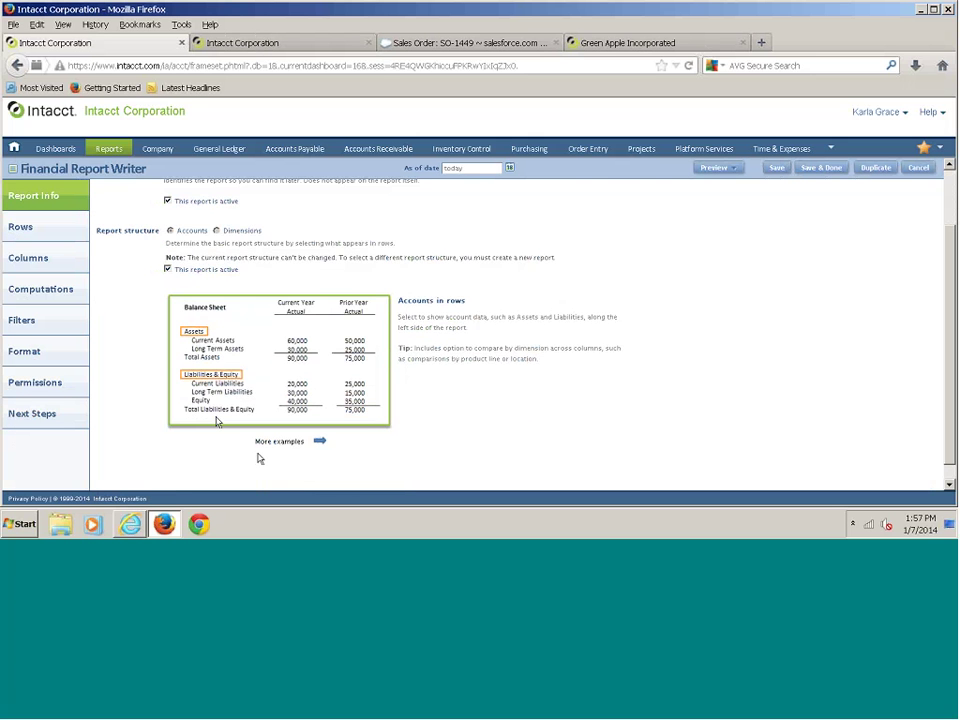
left_click(319, 441)
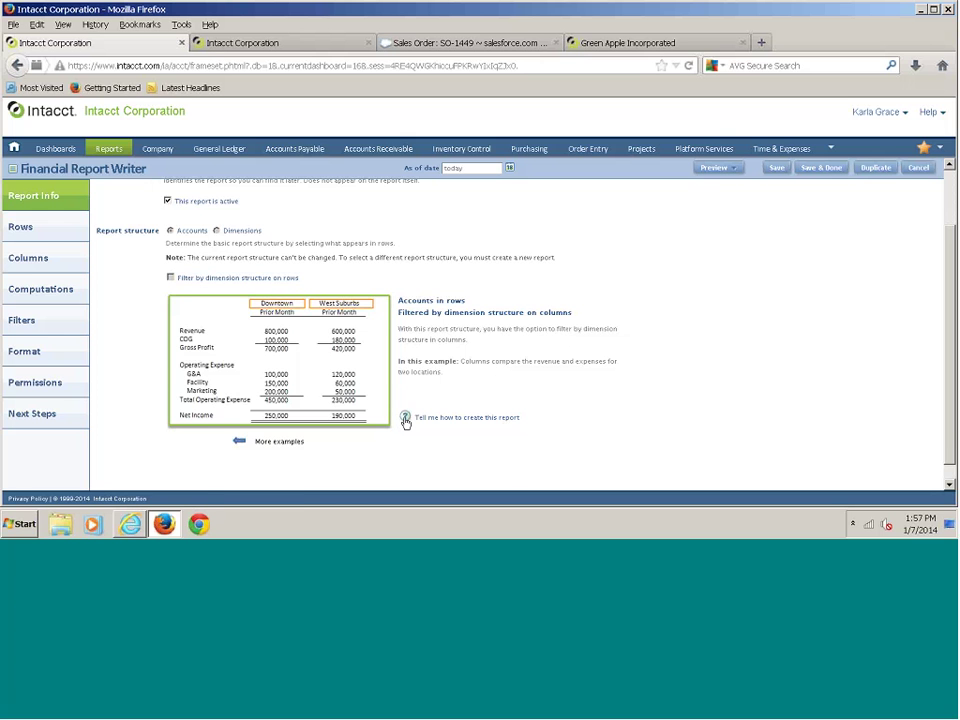
scroll(420, 448, "up", 2)
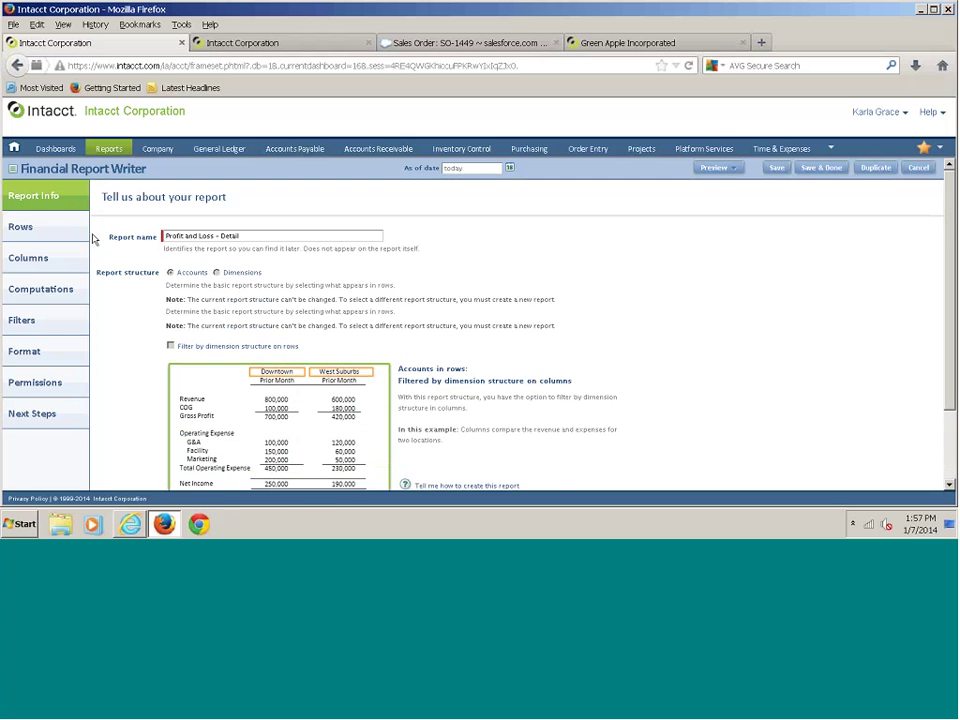
Examine the report's row definitions, including the detail level options for Revenue - Sales, and its column definitions.
left_click(14, 234)
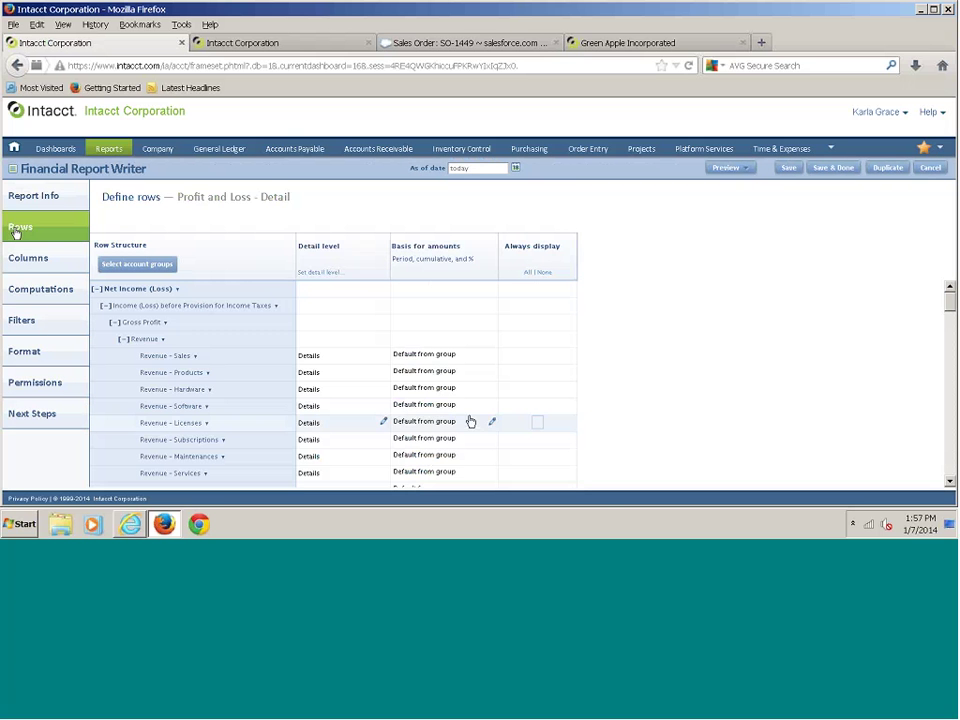
left_click(384, 357)
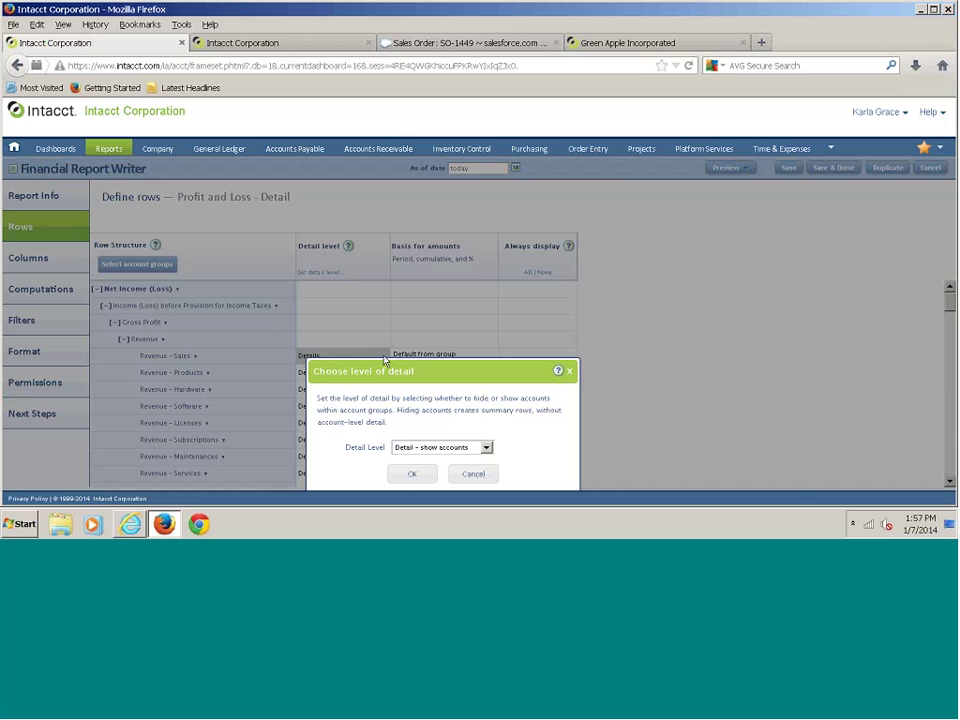
left_click(418, 476)
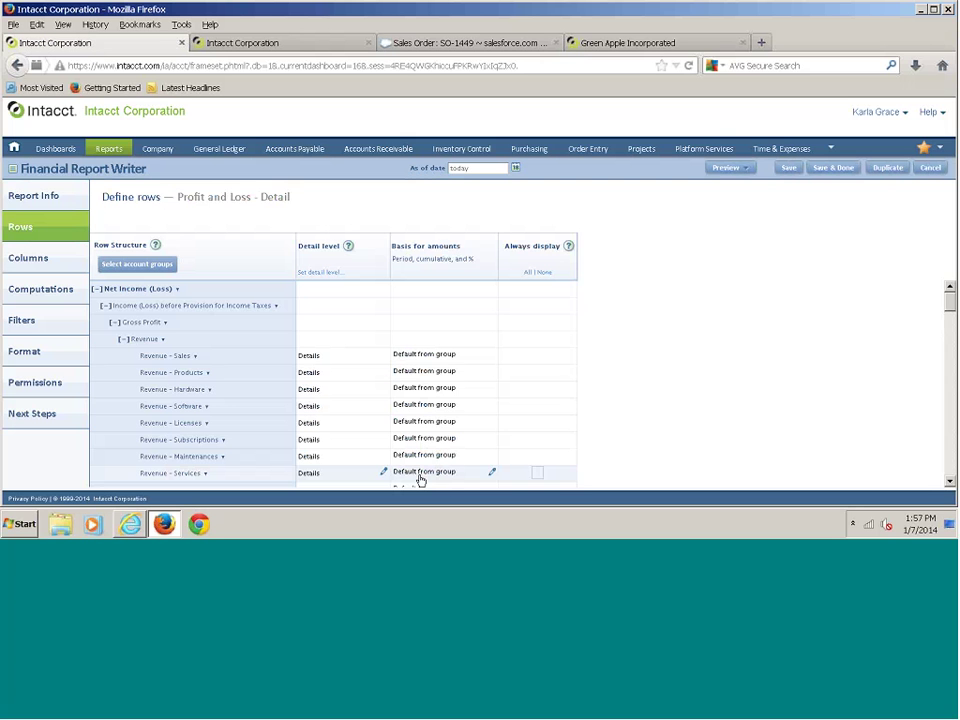
left_click(16, 263)
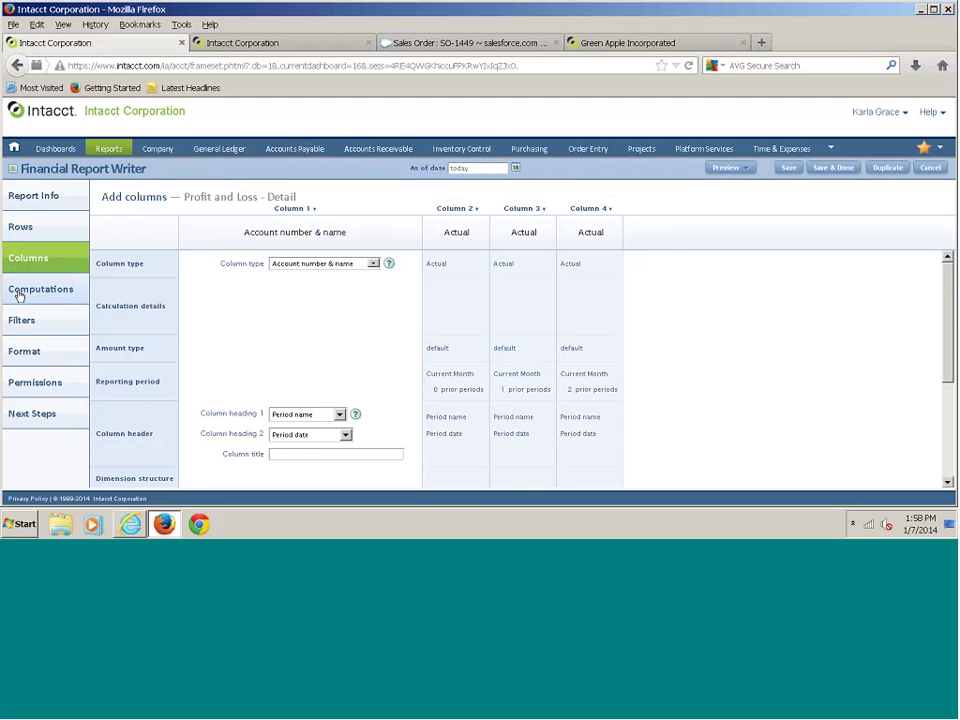
Try the Specific Location/Group filter, view the available locations, and restore the Location filter to All Locations.
left_click(21, 322)
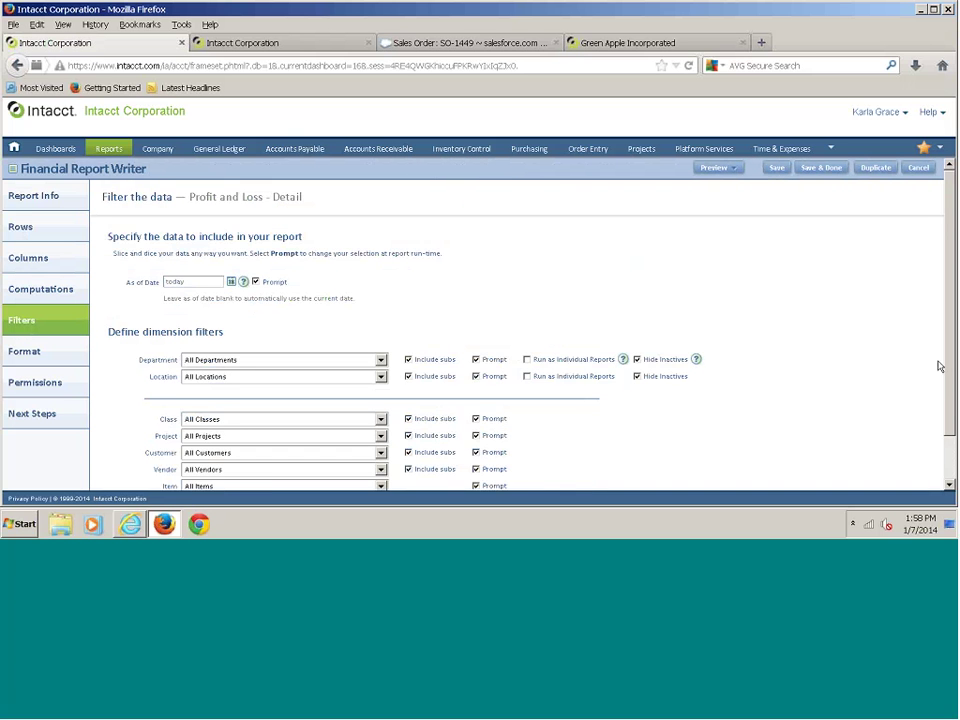
scroll(340, 300, "down", 1)
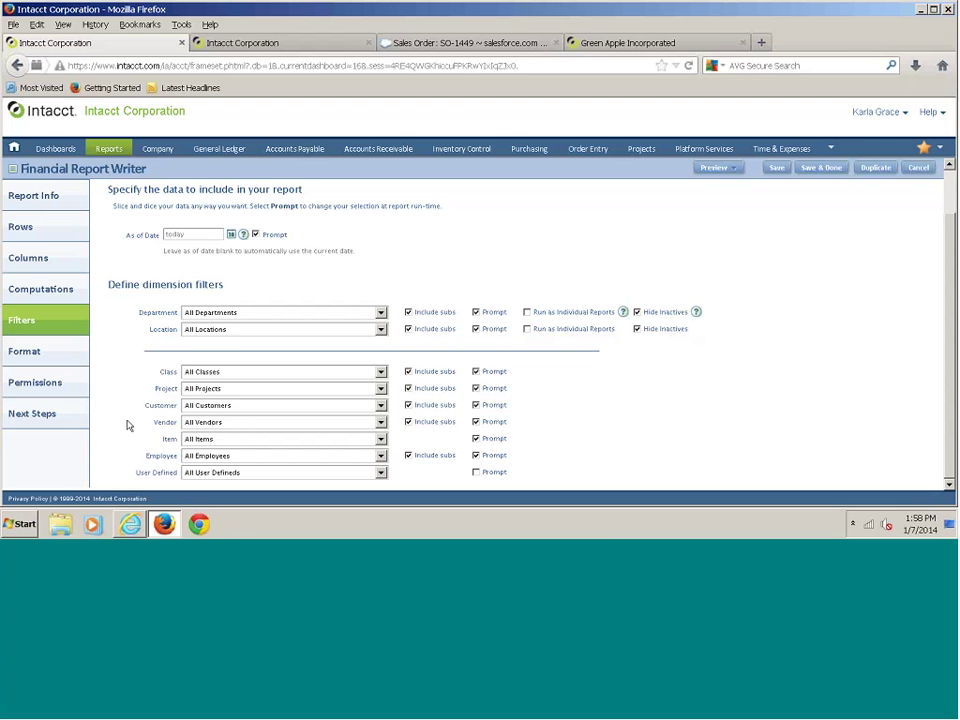
left_click(380, 330)
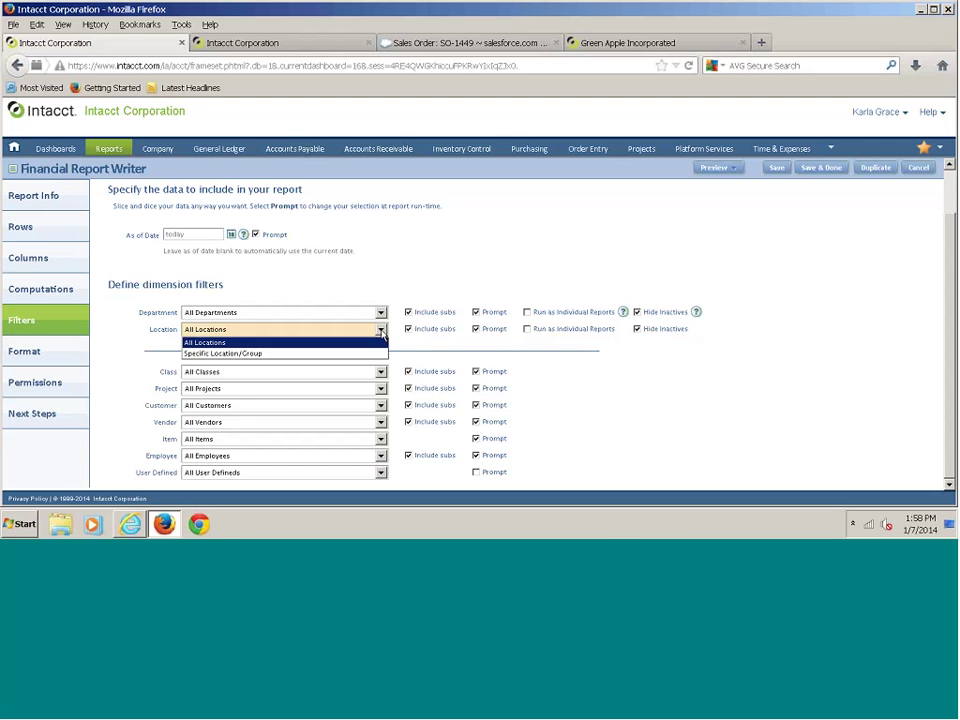
left_click(261, 354)
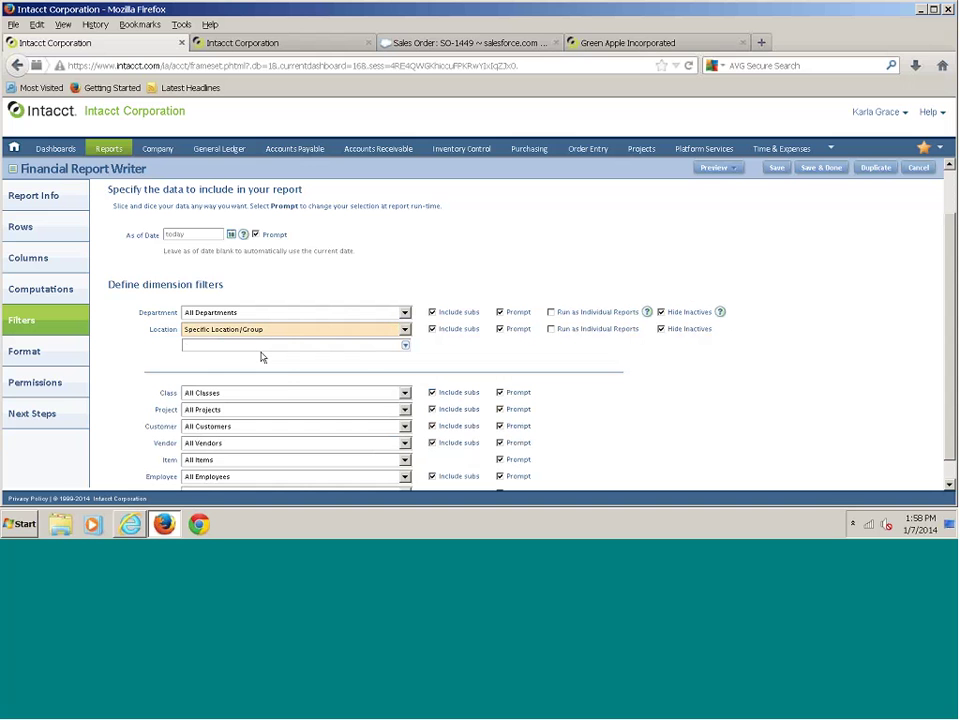
left_click(406, 348)
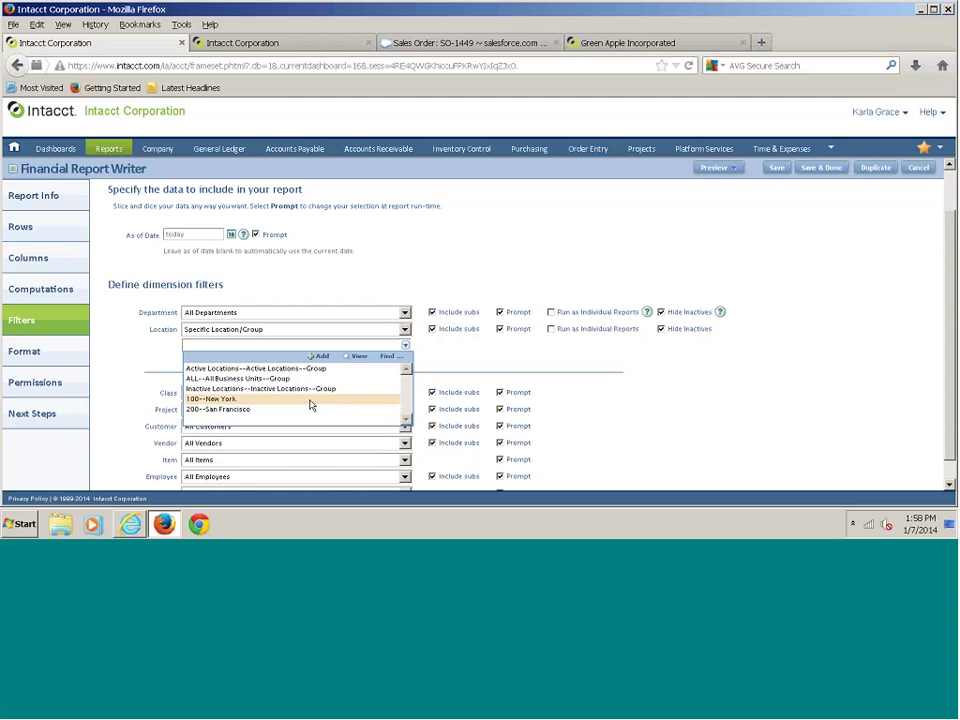
left_click(416, 355)
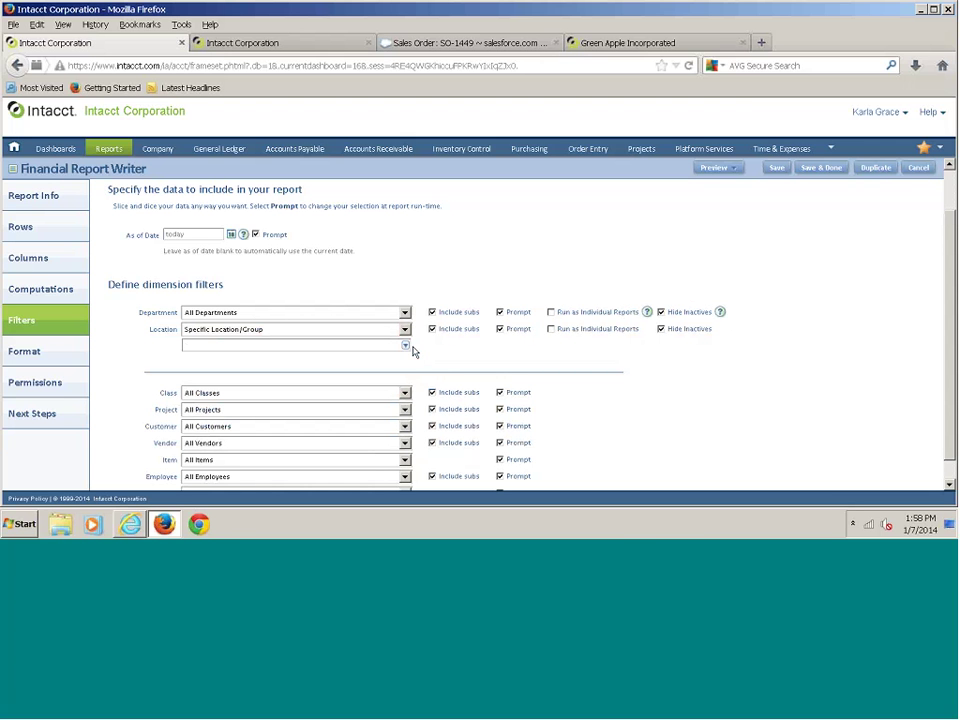
left_click(330, 330)
left_click(215, 339)
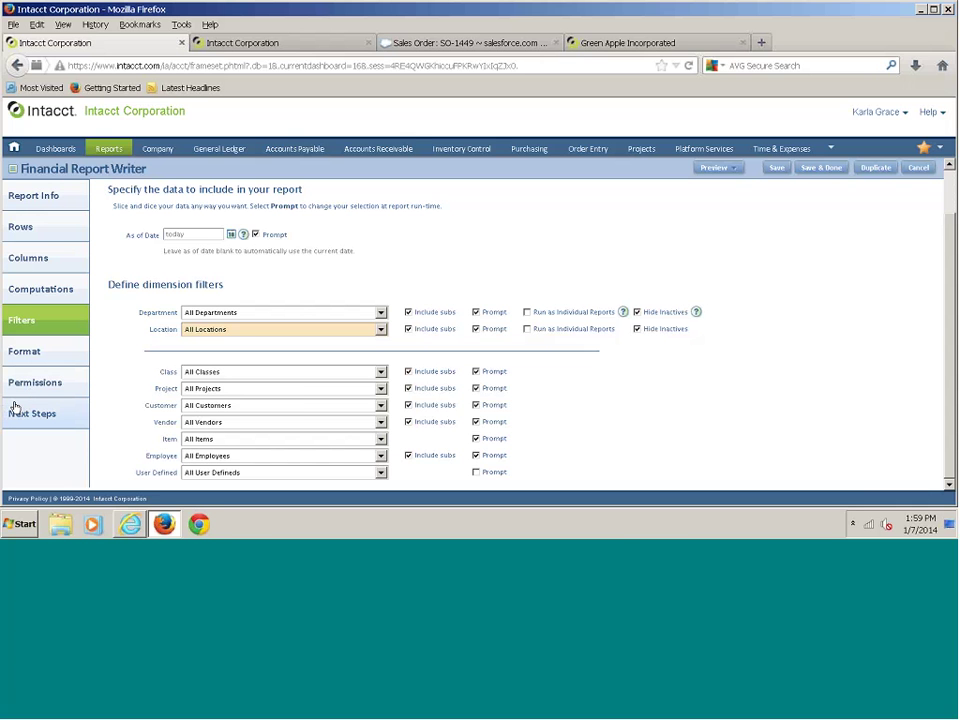
Examine the Next Steps options for the Profit and Loss - Detail report and leave the report writer.
left_click(14, 407)
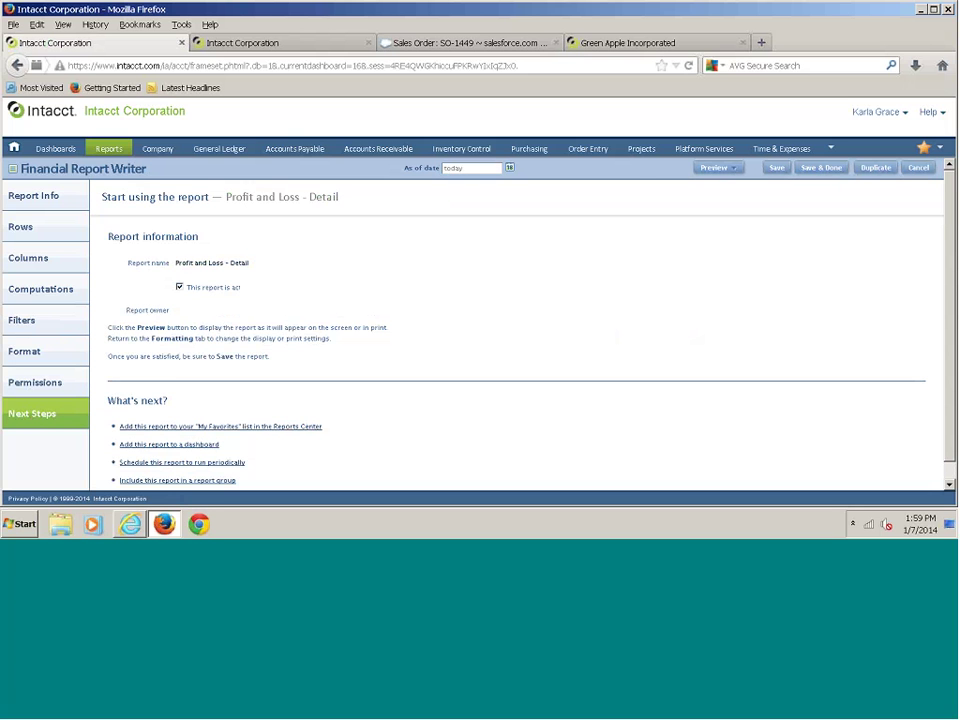
scroll(407, 446, "down", 1)
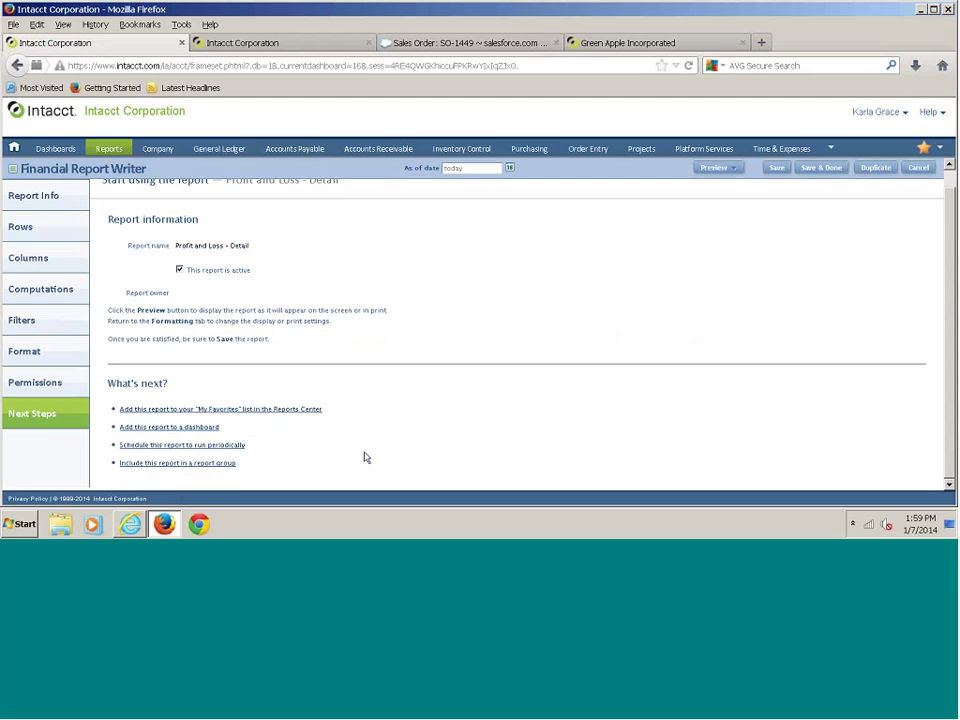
left_click(109, 148)
key("Return")
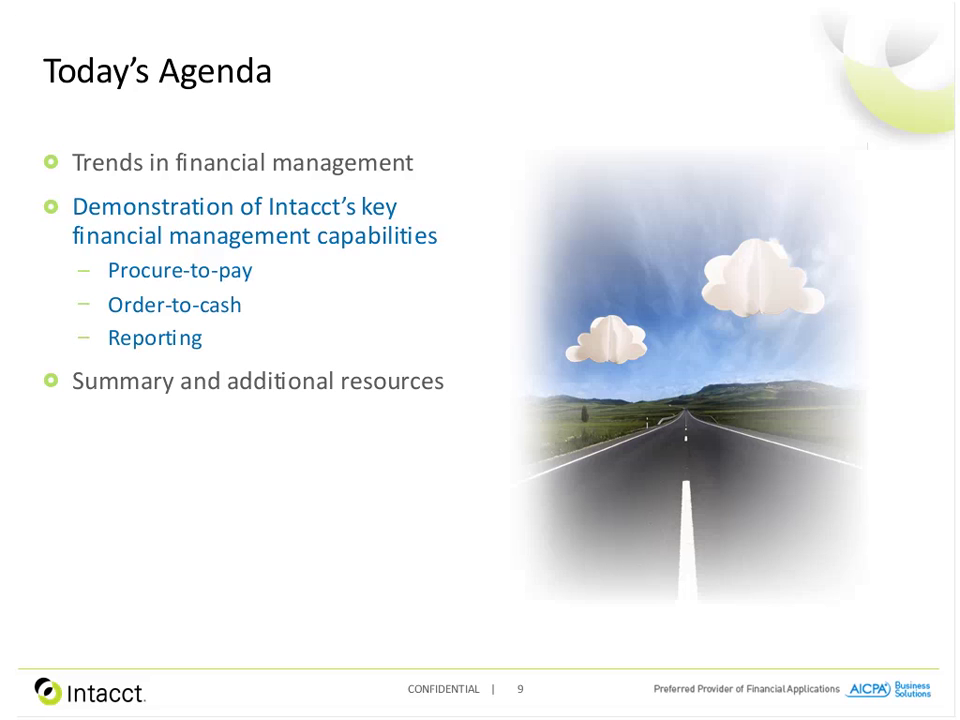
key("Right")
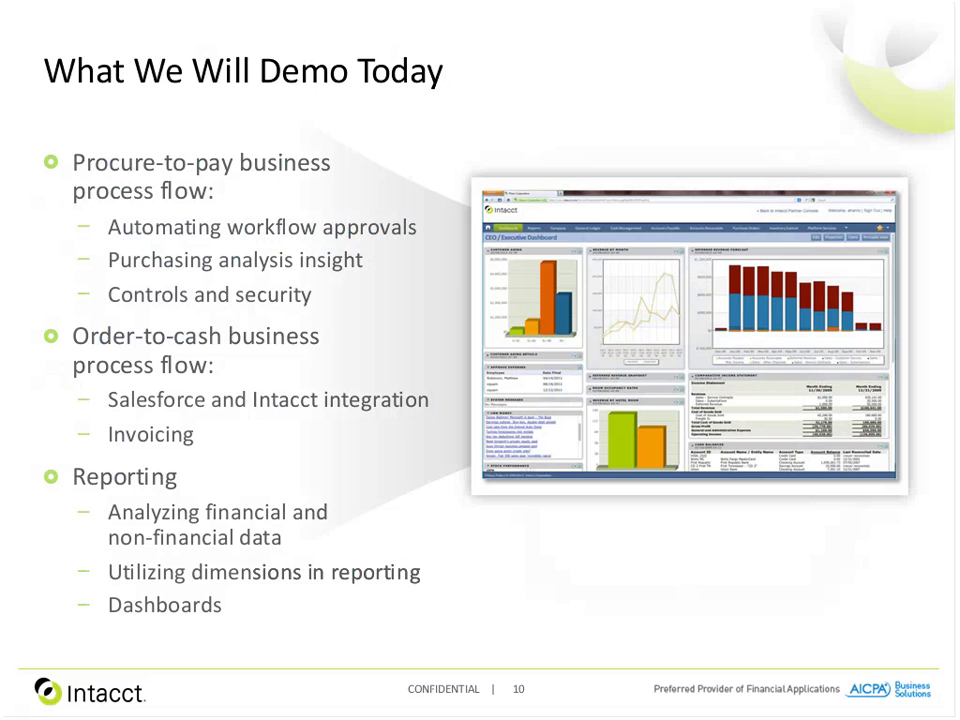
key("Right")
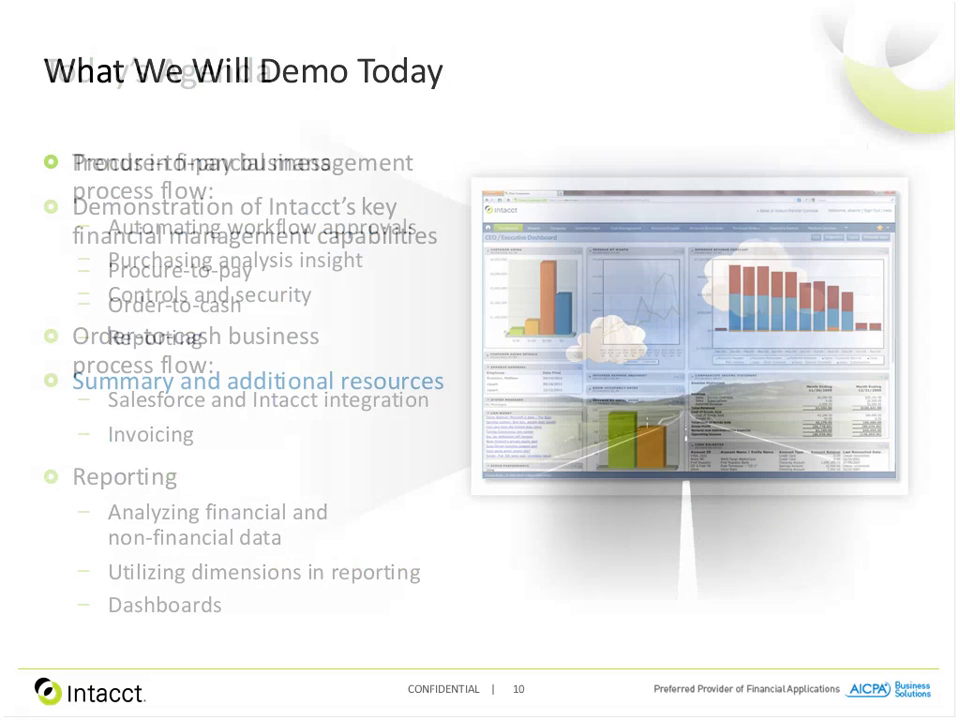